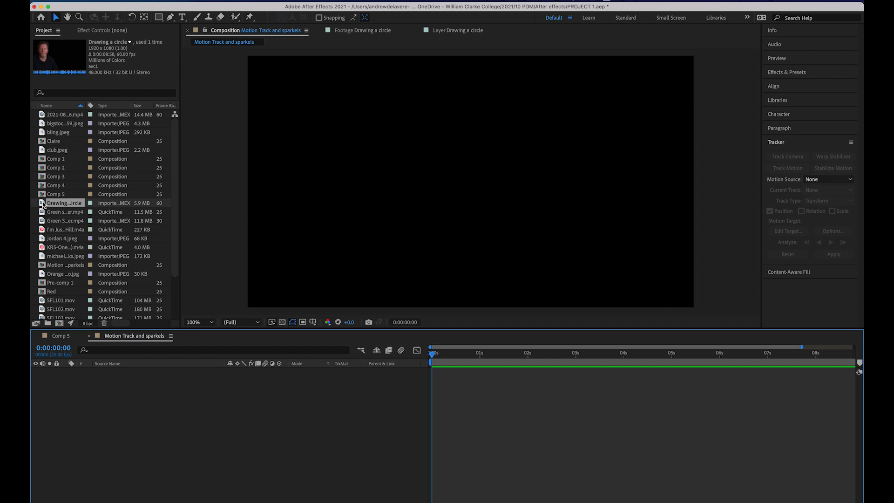
Step: Add the Drawing a circle footage to the Motion Track and sparkels timeline, starting at 0:00:00:00
{"action": "mouse_move", "coordinate": [43, 204]}
{"action": "left_mouse_down"}
{"action": "mouse_move", "coordinate": [249, 481]}
{"action": "mouse_move", "coordinate": [487, 465]}
{"action": "mouse_move", "coordinate": [461, 472]}
{"action": "left_mouse_up"}
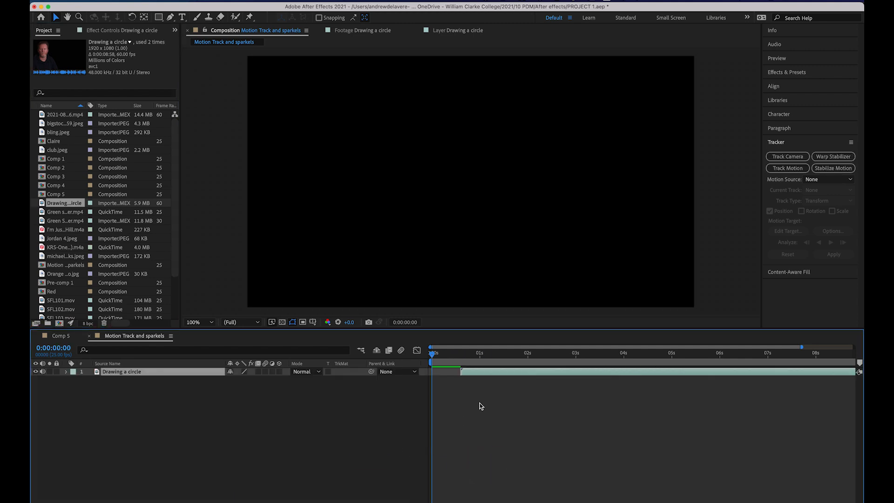
{"action": "mouse_move", "coordinate": [505, 375]}
{"action": "left_mouse_down"}
{"action": "mouse_move", "coordinate": [441, 374]}
{"action": "mouse_move", "coordinate": [497, 379]}
{"action": "mouse_move", "coordinate": [475, 375]}
{"action": "left_mouse_up"}
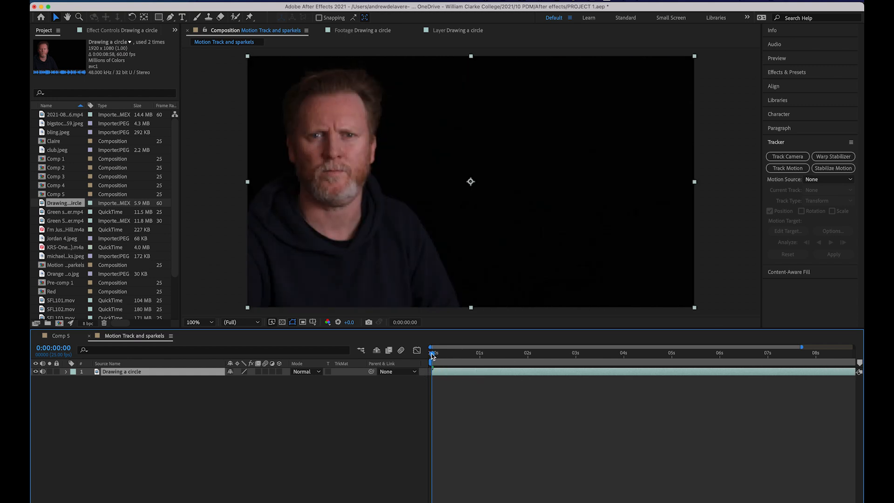
{"action": "left_click_drag", "start_coordinate": [433, 356], "coordinate": [378, 406]}
Step: Scrub to the frame with the raised finger, around 0:00:01:16, and examine the dark dot on the fingertip up close
{"action": "left_click_drag", "start_coordinate": [433, 354], "coordinate": [519, 357]}
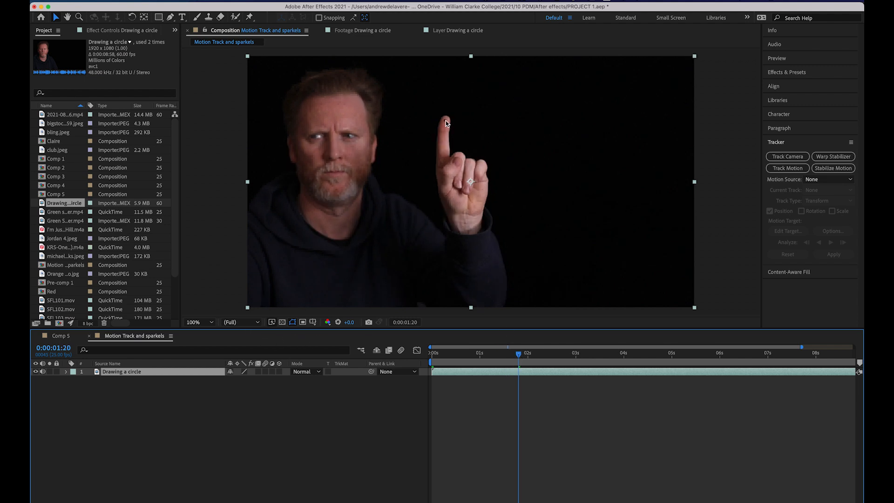
{"action": "mouse_move", "coordinate": [523, 360]}
{"action": "left_mouse_down"}
{"action": "mouse_move", "coordinate": [500, 359]}
{"action": "mouse_move", "coordinate": [512, 358]}
{"action": "left_mouse_up"}
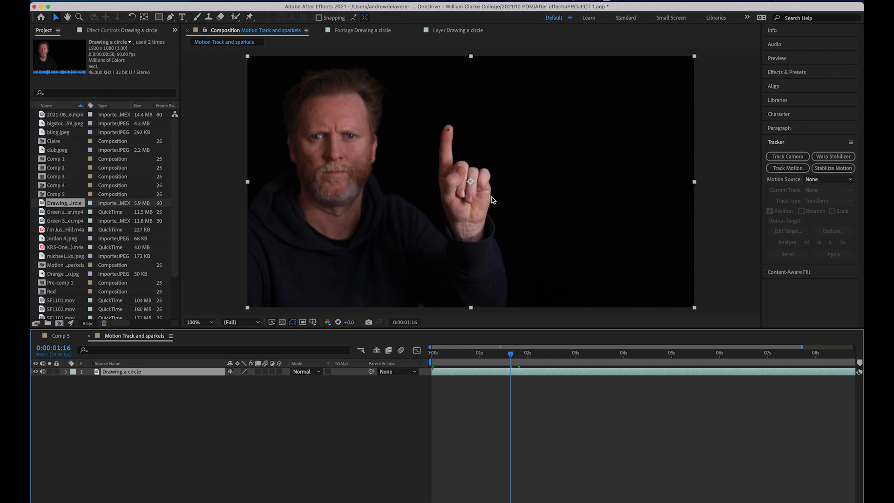
{"action": "scroll", "coordinate": [472, 183], "scroll_direction": "up", "scroll_amount": 4}
{"action": "key", "text": "space"}
{"action": "left_click_drag", "start_coordinate": [390, 149], "coordinate": [460, 318]}
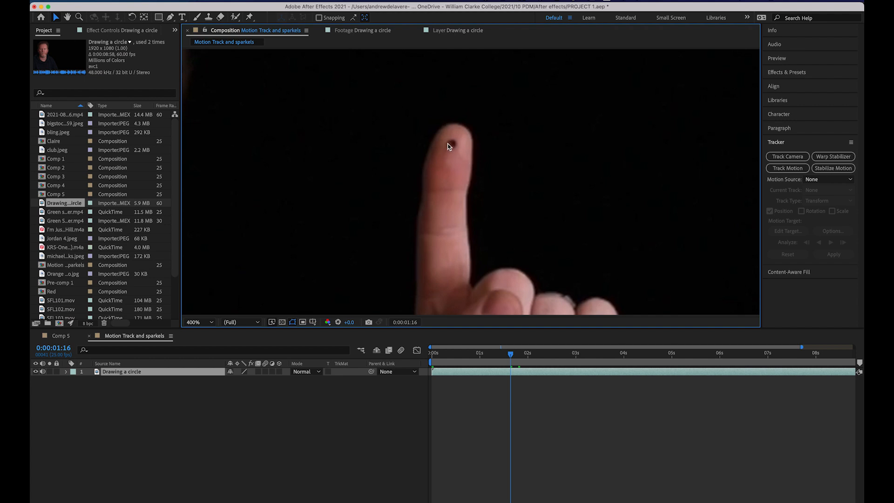
{"action": "scroll", "coordinate": [461, 182], "scroll_direction": "down", "scroll_amount": 1}
{"action": "scroll", "coordinate": [459, 183], "scroll_direction": "up", "scroll_amount": 2}
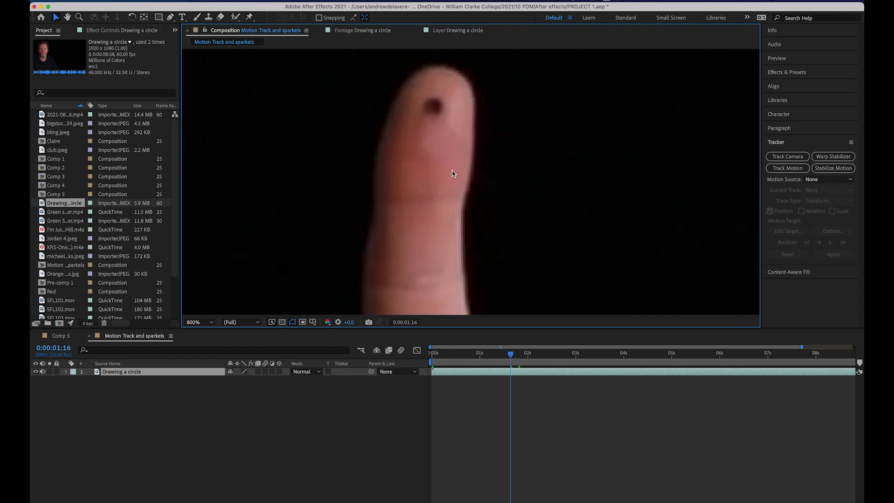
{"action": "scroll", "coordinate": [455, 172], "scroll_direction": "down", "scroll_amount": 4}
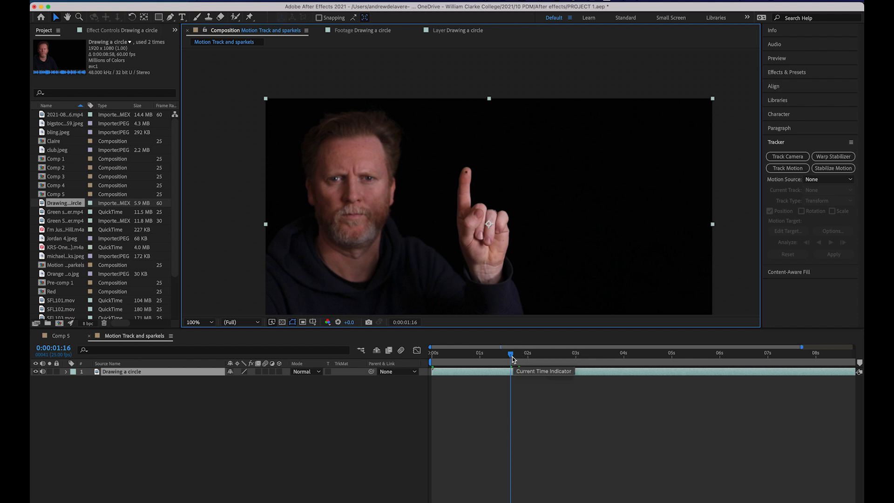
{"action": "scroll", "coordinate": [501, 241], "scroll_direction": "down", "scroll_amount": 1}
{"action": "scroll", "coordinate": [500, 241], "scroll_direction": "up", "scroll_amount": 1}
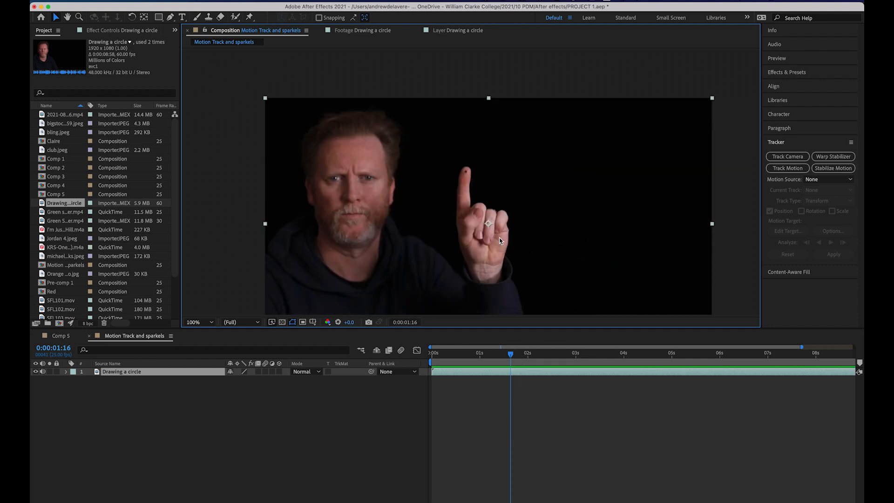
{"action": "scroll", "coordinate": [500, 240], "scroll_direction": "down", "scroll_amount": 1}
Step: Move the current time to 0:00:01:24 and create a null object layer above the footage
{"action": "left_click_drag", "start_coordinate": [512, 358], "coordinate": [526, 409]}
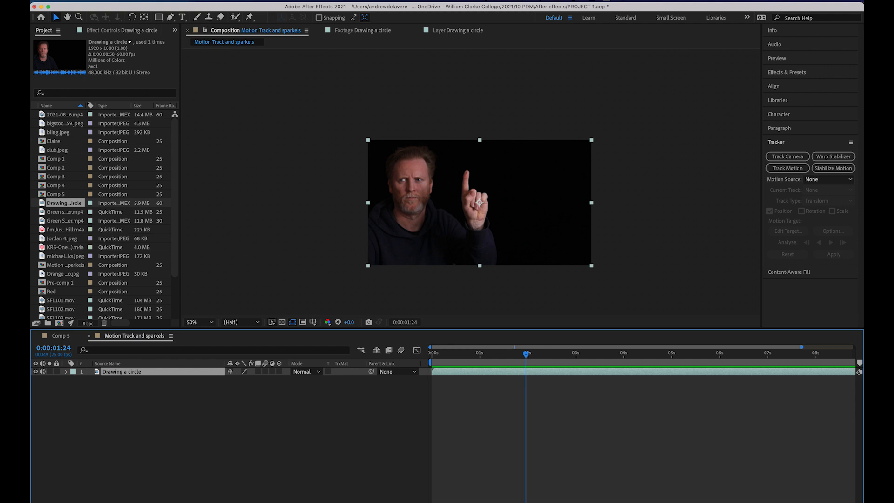
{"action": "left_click", "coordinate": [198, 2]}
{"action": "mouse_move", "coordinate": [205, 10]}
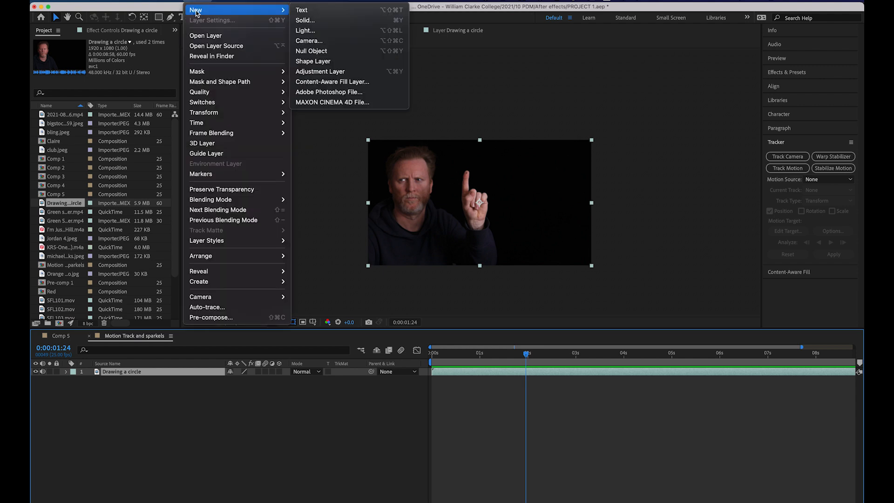
{"action": "left_click", "coordinate": [311, 53]}
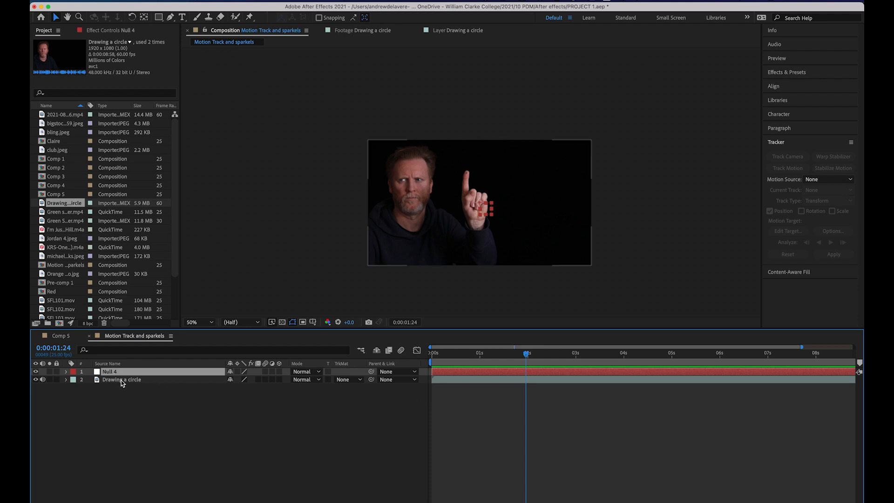
Step: Set up Track Motion on the Drawing a circle layer with the Null 4 layer as its motion target
{"action": "left_click", "coordinate": [122, 381]}
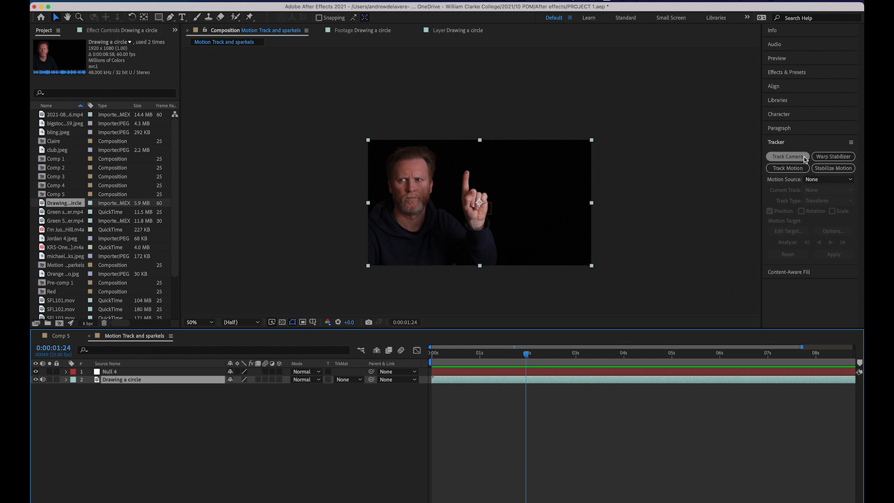
{"action": "left_click", "coordinate": [781, 172]}
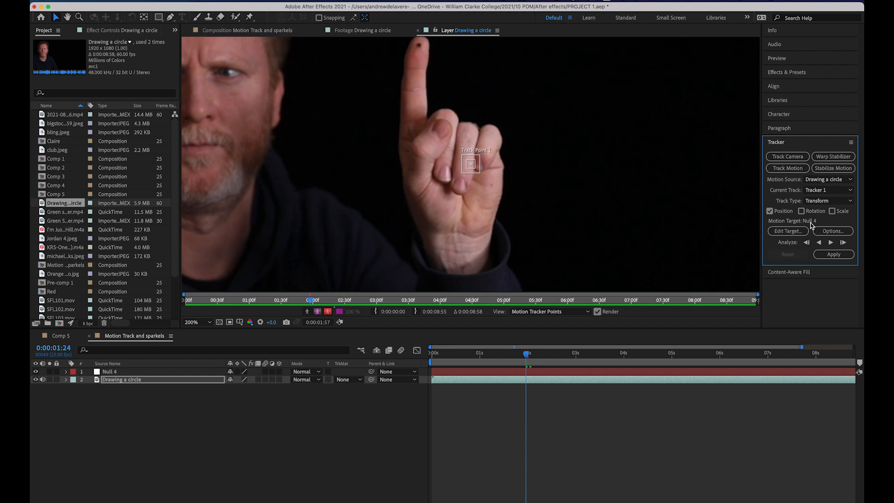
{"action": "left_click", "coordinate": [794, 235]}
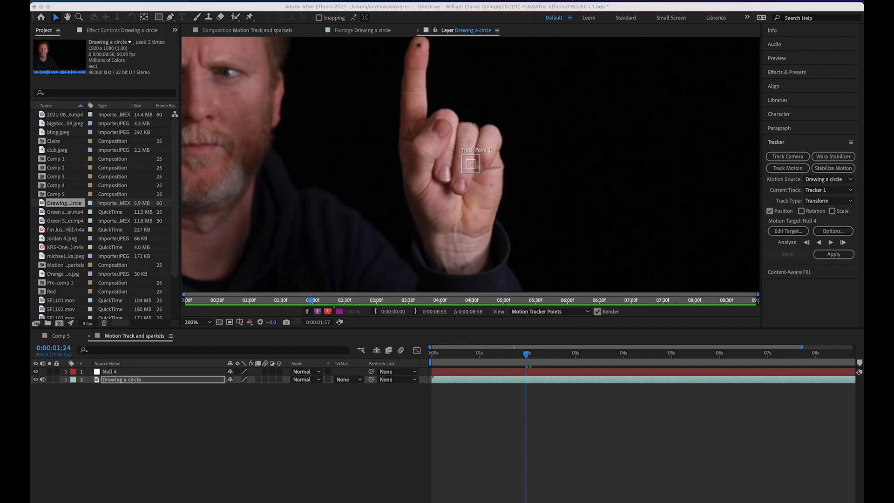
{"action": "left_click_drag", "start_coordinate": [373, 126], "coordinate": [580, 405]}
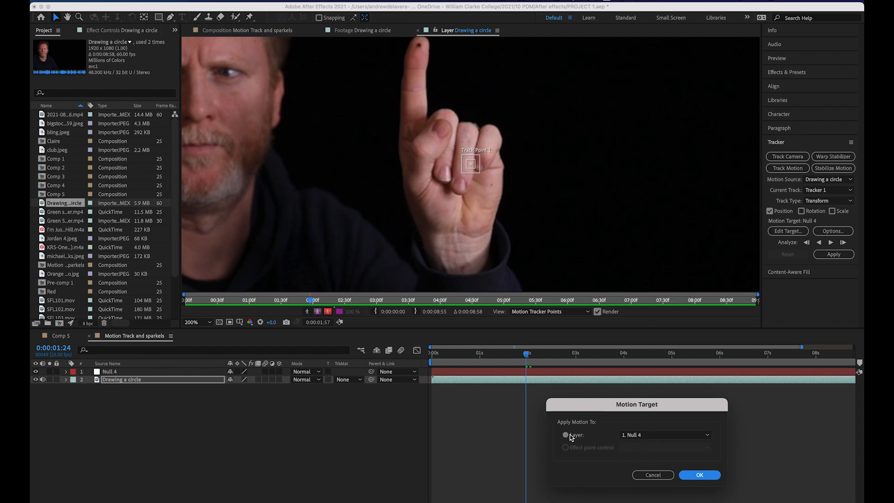
{"action": "left_click", "coordinate": [636, 437]}
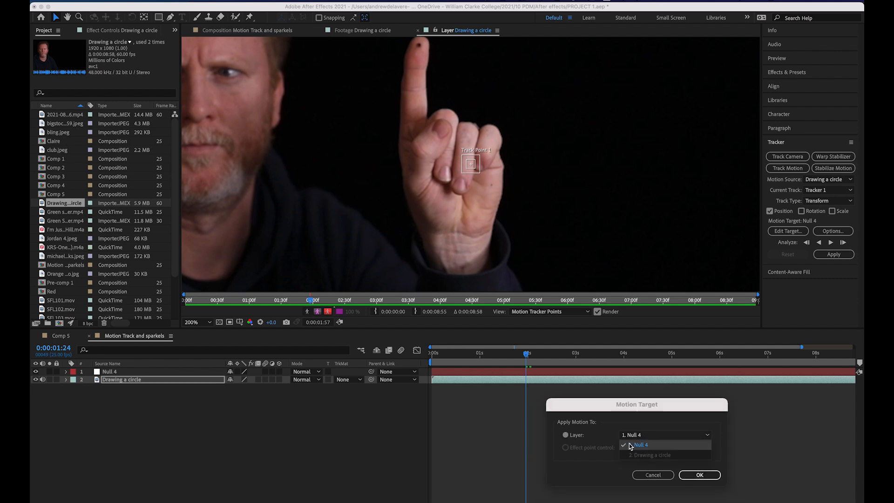
{"action": "left_click", "coordinate": [643, 446]}
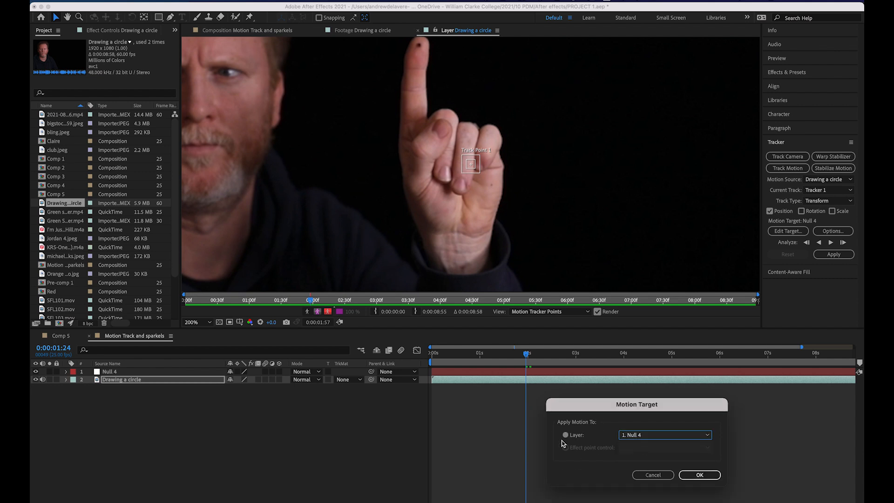
{"action": "left_click", "coordinate": [697, 477]}
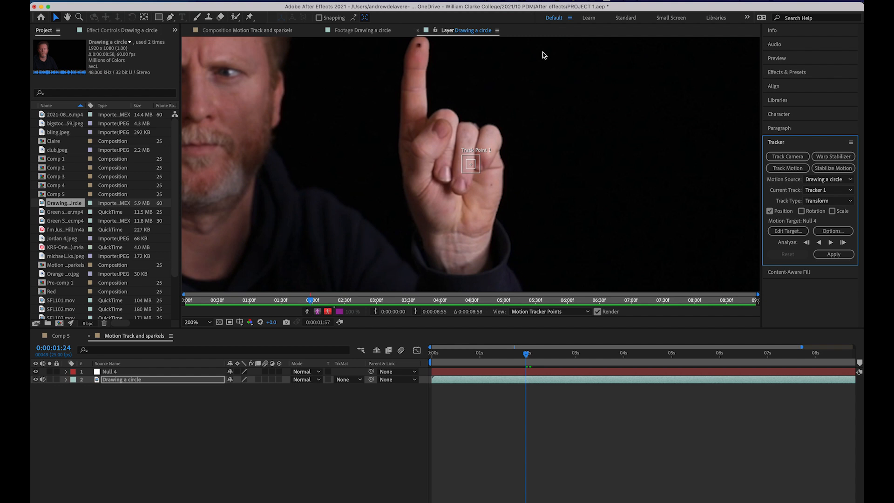
{"action": "key", "text": "ctrl+Up"}
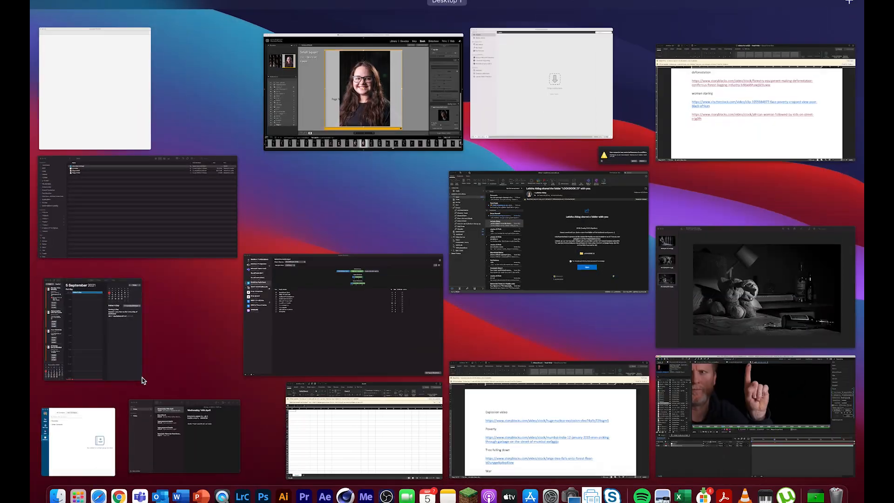
{"action": "left_click", "coordinate": [812, 396]}
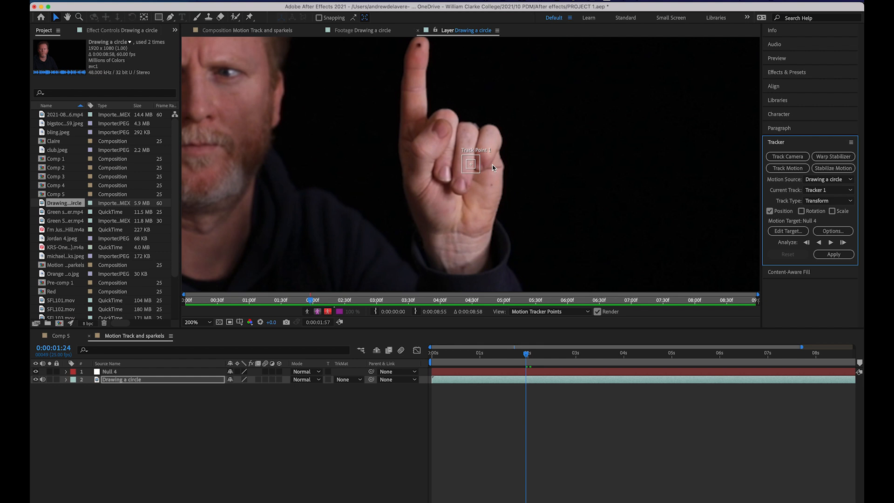
Step: Place Track Point 1 on the dark dot at the tip of the raised index finger
{"action": "scroll", "coordinate": [470, 167], "scroll_direction": "up", "scroll_amount": 1}
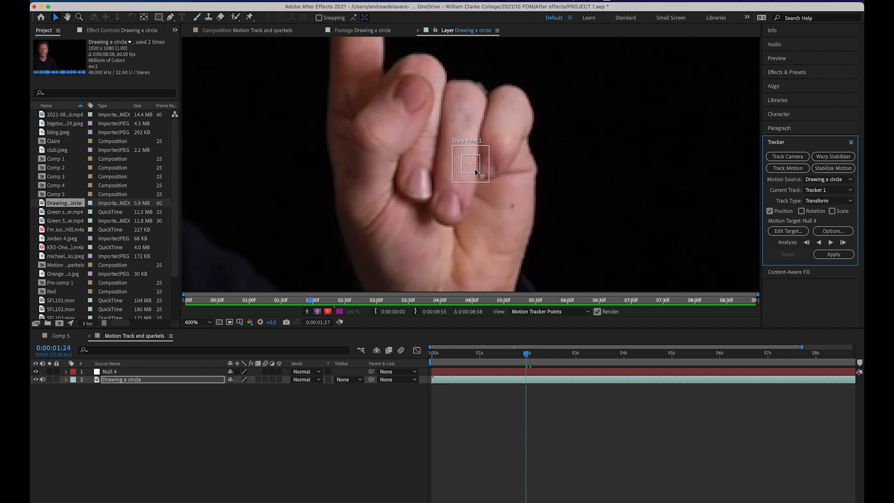
{"action": "scroll", "coordinate": [475, 173], "scroll_direction": "up", "scroll_amount": 1}
{"action": "scroll", "coordinate": [475, 173], "scroll_direction": "down", "scroll_amount": 1}
{"action": "scroll", "coordinate": [474, 169], "scroll_direction": "down", "scroll_amount": 2}
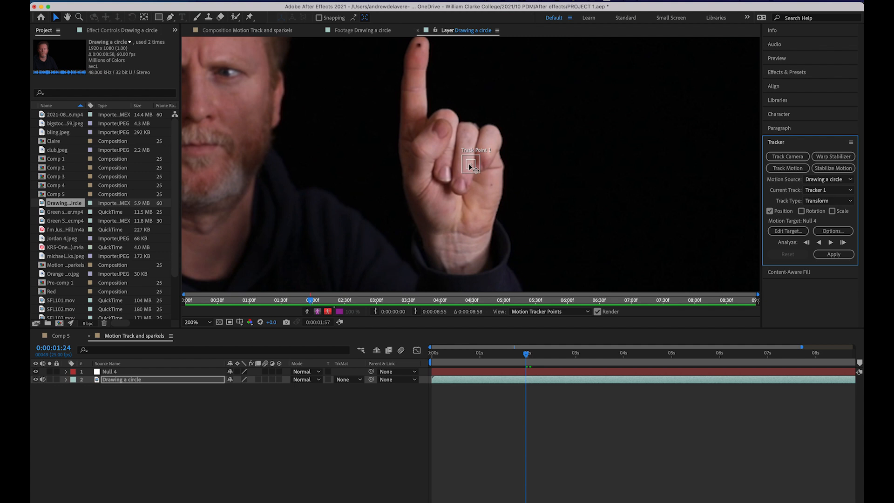
{"action": "left_click_drag", "start_coordinate": [470, 167], "coordinate": [418, 47]}
{"action": "scroll", "coordinate": [459, 69], "scroll_direction": "up", "scroll_amount": 2}
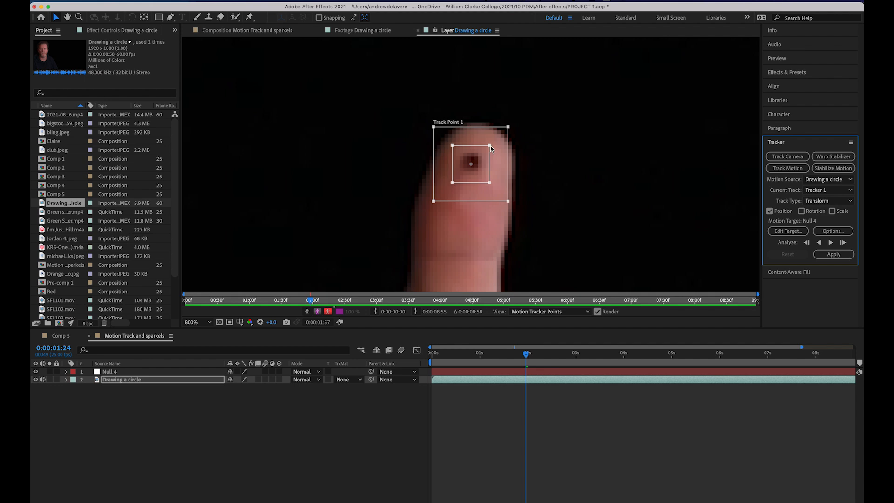
{"action": "scroll", "coordinate": [567, 158], "scroll_direction": "up", "scroll_amount": 1}
{"action": "scroll", "coordinate": [566, 158], "scroll_direction": "down", "scroll_amount": 3}
{"action": "scroll", "coordinate": [522, 181], "scroll_direction": "down", "scroll_amount": 1}
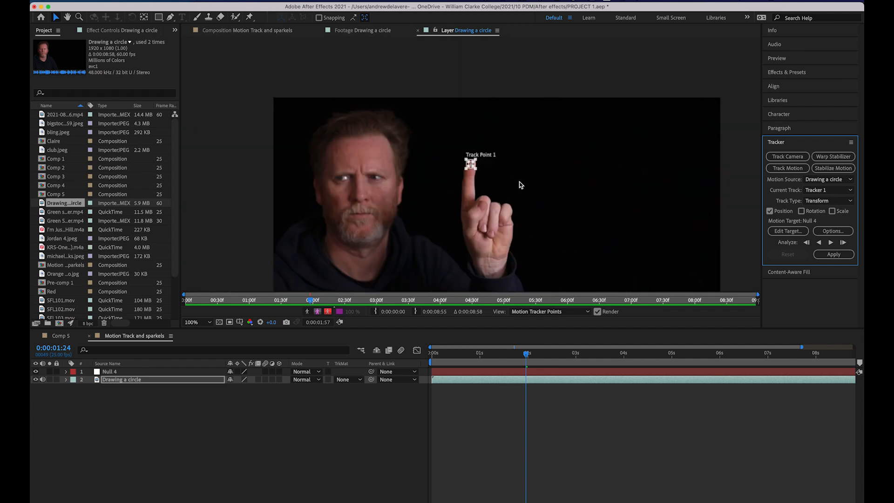
Step: Enlarge Track Point 1's outer search region into a tall box around the upper part of the finger
{"action": "scroll", "coordinate": [520, 182], "scroll_direction": "up", "scroll_amount": 1}
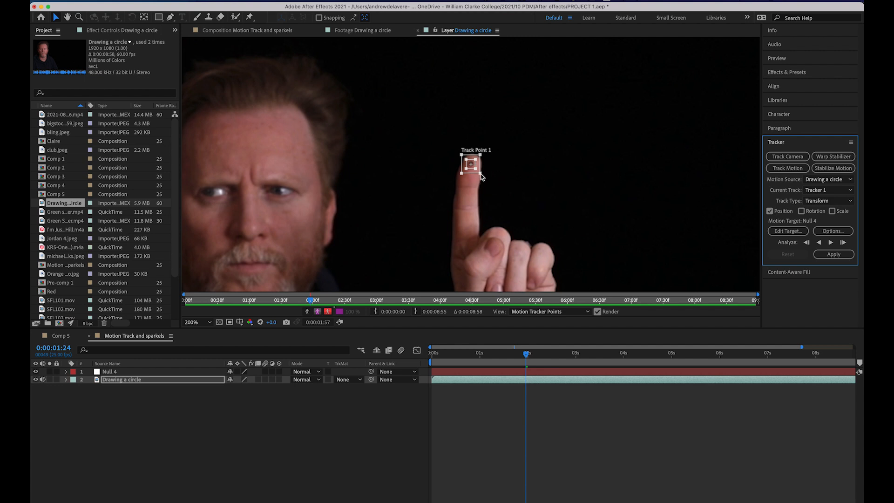
{"action": "left_click_drag", "start_coordinate": [480, 174], "coordinate": [498, 205]}
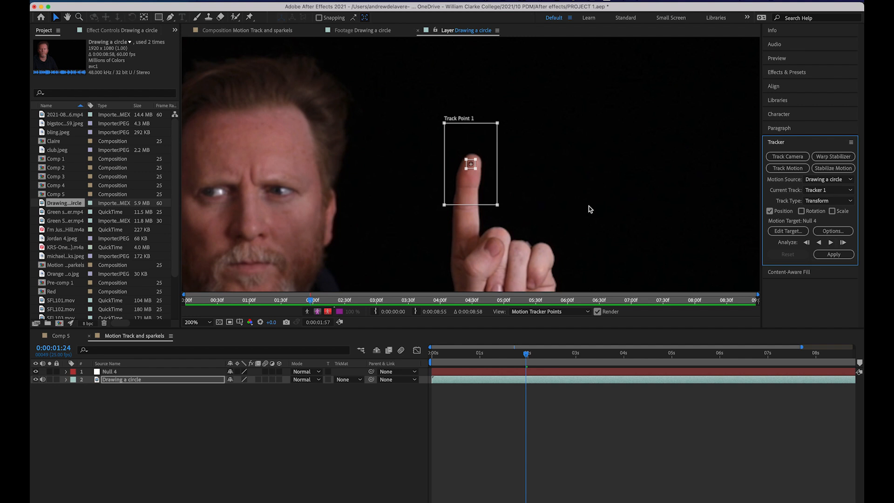
{"action": "key", "text": "comma"}
{"action": "key", "text": "comma"}
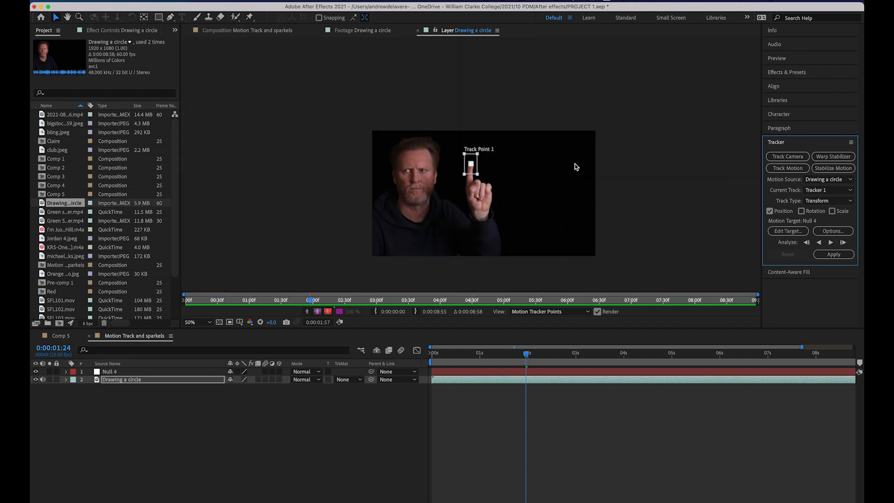
{"action": "key", "text": "period"}
{"action": "key", "text": "period"}
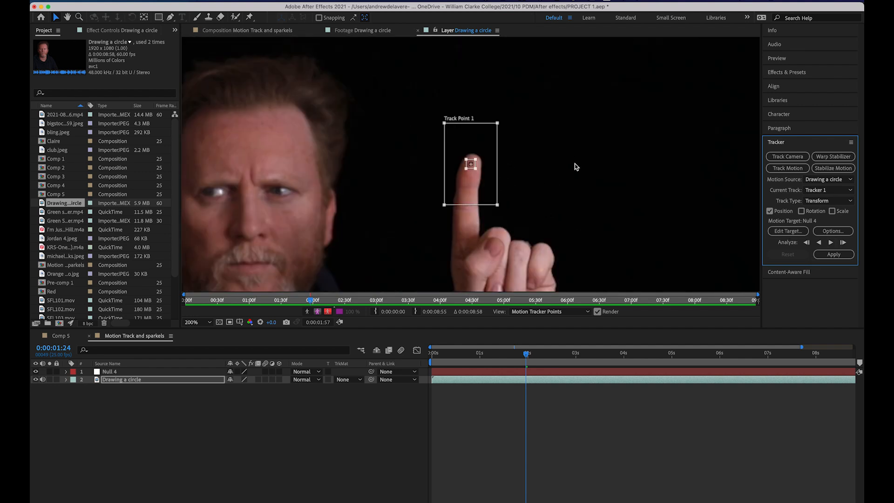
Step: Analyze the fingertip track forward one frame at a time up to 0:00:02:10
{"action": "left_click", "coordinate": [843, 242]}
{"action": "left_click", "coordinate": [843, 242]}
{"action": "left_click", "coordinate": [843, 243]}
{"action": "left_click", "coordinate": [843, 243]}
{"action": "left_click", "coordinate": [843, 243]}
{"action": "left_click", "coordinate": [842, 243]}
{"action": "left_click", "coordinate": [843, 242]}
{"action": "left_click", "coordinate": [843, 242]}
{"action": "left_click", "coordinate": [843, 243]}
{"action": "left_click", "coordinate": [842, 242]}
{"action": "left_click", "coordinate": [842, 242]}
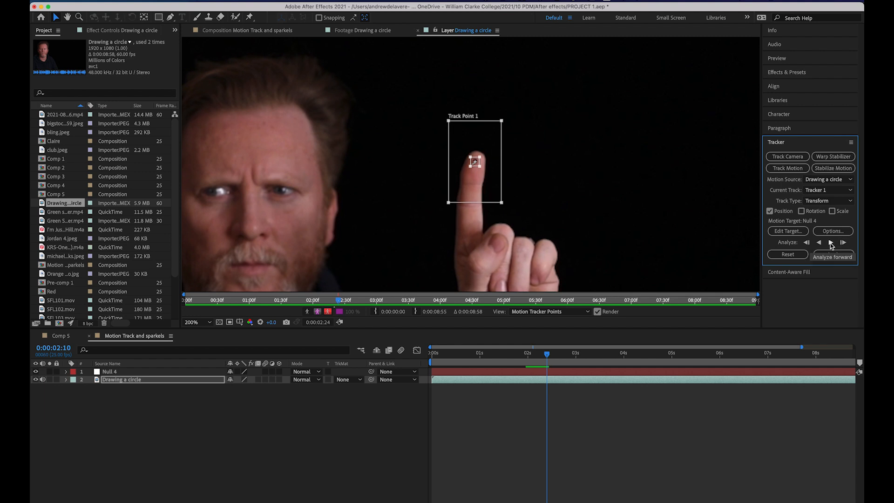
Step: Try analyzing the track forward continuously from 0:00:02:10, stop it at 0:00:03:14, and undo that analysis
{"action": "left_click", "coordinate": [832, 243]}
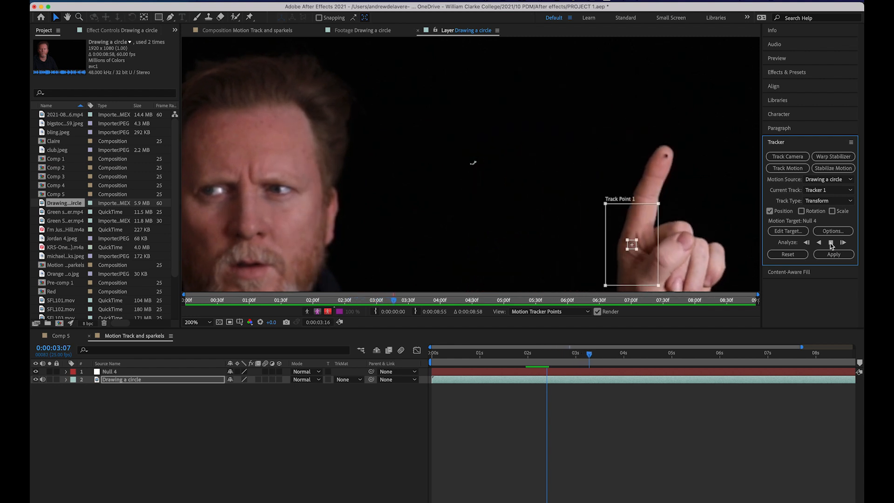
{"action": "left_click", "coordinate": [830, 243]}
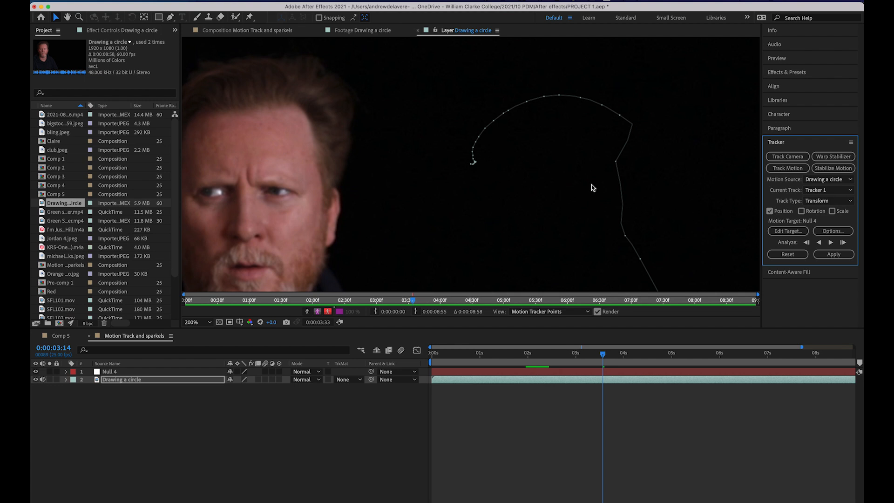
{"action": "scroll", "coordinate": [590, 184], "scroll_direction": "down", "scroll_amount": 3}
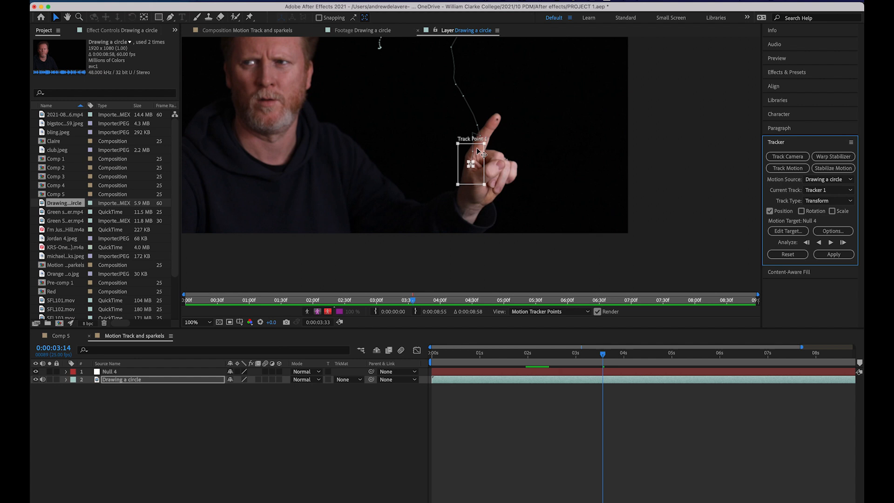
{"action": "key", "text": "super+z"}
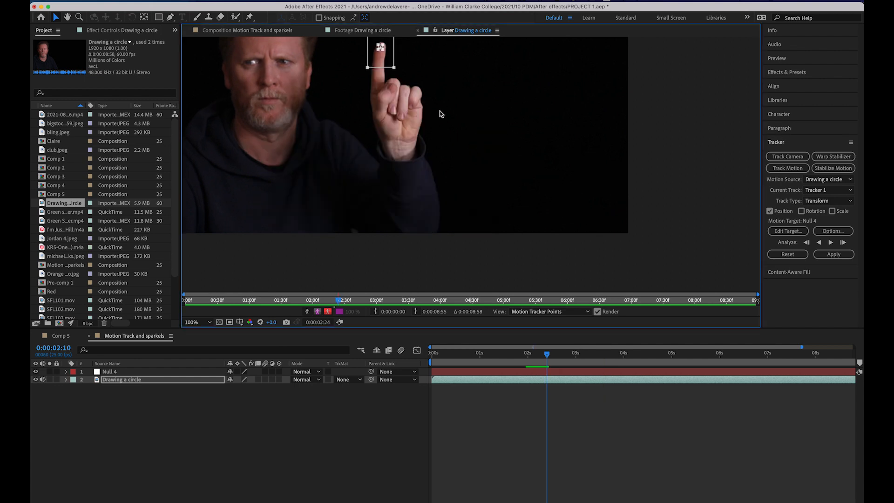
Step: Enlarge Track Point 1's inner feature region at 0:00:02:10 so it takes in the dot and the surrounding fingertip
{"action": "scroll", "coordinate": [404, 97], "scroll_direction": "up", "scroll_amount": 6}
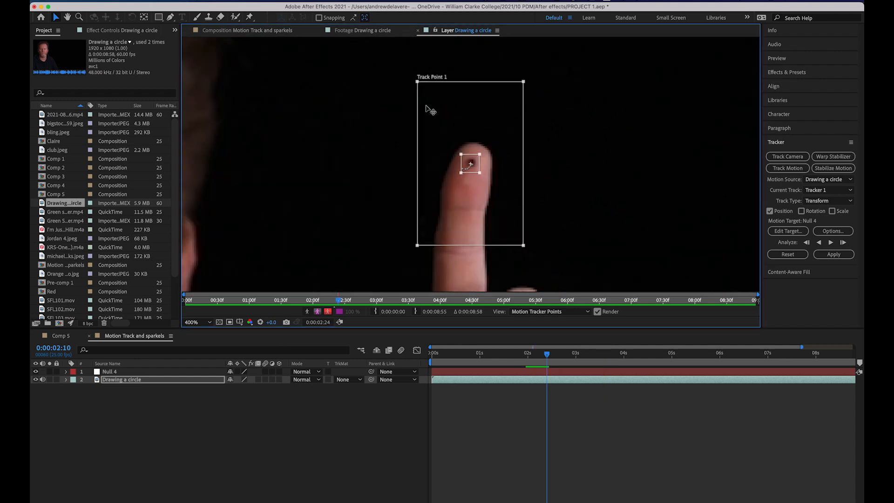
{"action": "left_click_drag", "start_coordinate": [508, 202], "coordinate": [574, 268]}
{"action": "scroll", "coordinate": [576, 244], "scroll_direction": "down", "scroll_amount": 1}
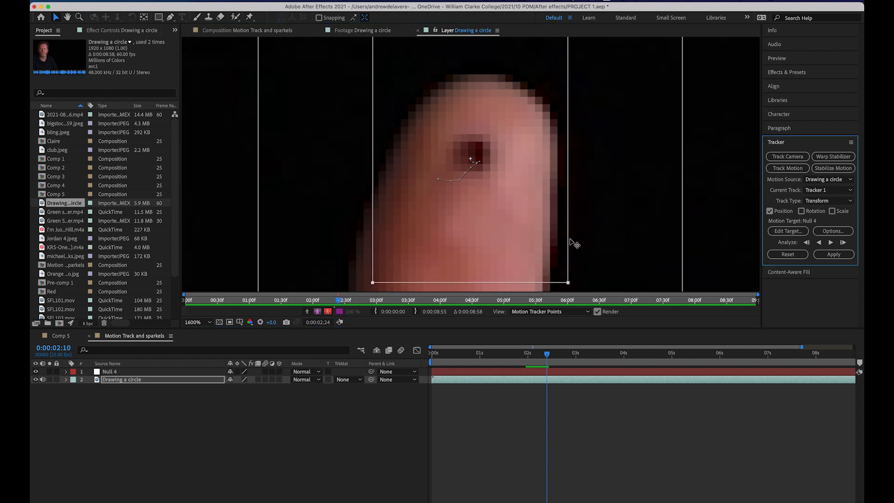
Step: Slightly enlarge Track Point 1's inner and outer regions and analyze the track forward from 0:00:02:10 to the end of the footage
{"action": "scroll", "coordinate": [584, 233], "scroll_direction": "down", "scroll_amount": 2}
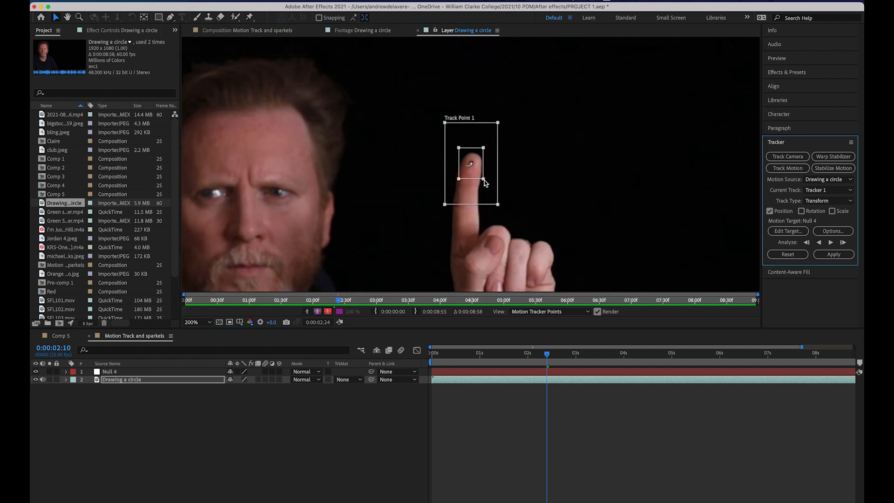
{"action": "left_click_drag", "start_coordinate": [484, 178], "coordinate": [499, 207]}
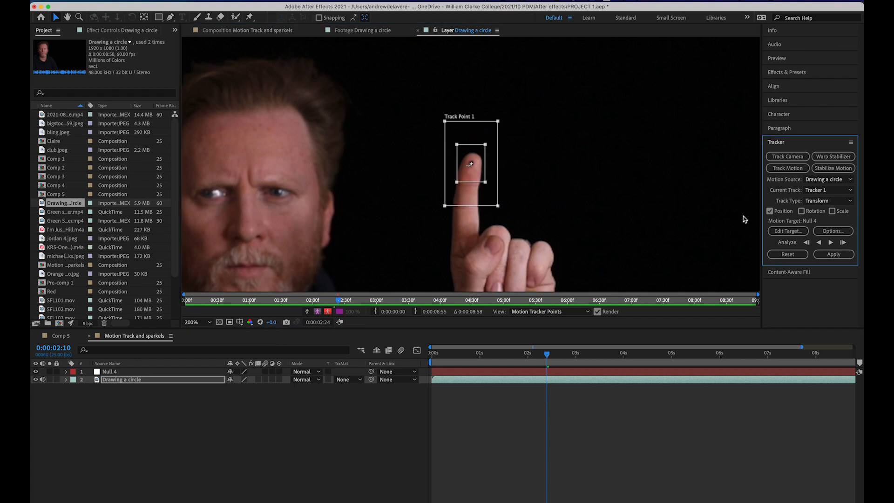
{"action": "left_click", "coordinate": [831, 243]}
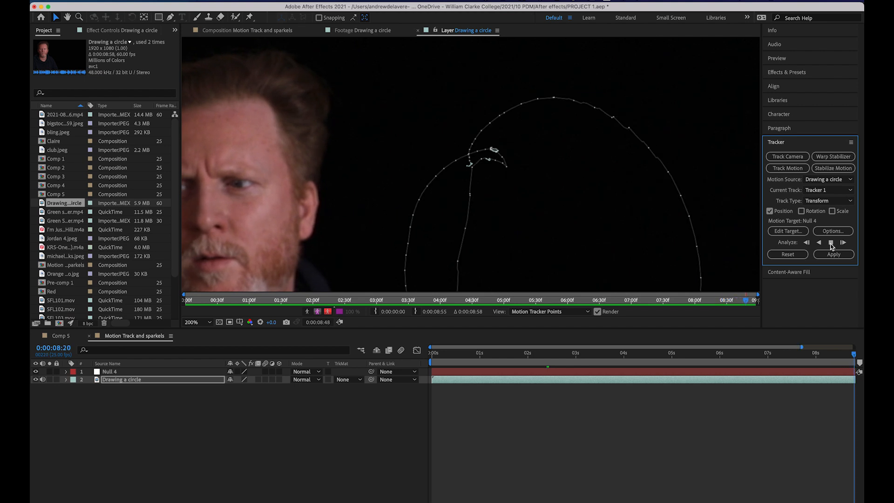
Step: Move Track Point 1 down onto the lowered hand at the bottom edge of the footage at 0:00:07:15
{"action": "scroll", "coordinate": [703, 235], "scroll_direction": "down", "scroll_amount": 1}
{"action": "scroll", "coordinate": [594, 205], "scroll_direction": "up", "scroll_amount": 2}
{"action": "scroll", "coordinate": [595, 205], "scroll_direction": "down", "scroll_amount": 4}
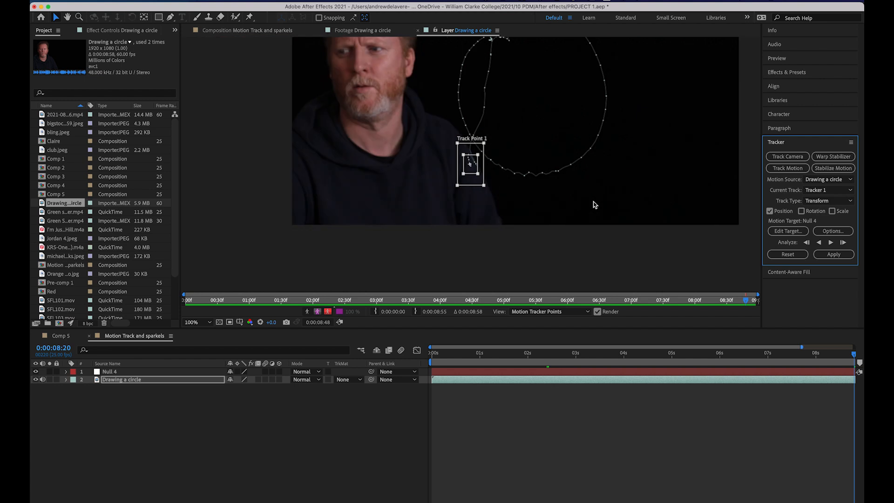
{"action": "scroll", "coordinate": [595, 204], "scroll_direction": "down", "scroll_amount": 3}
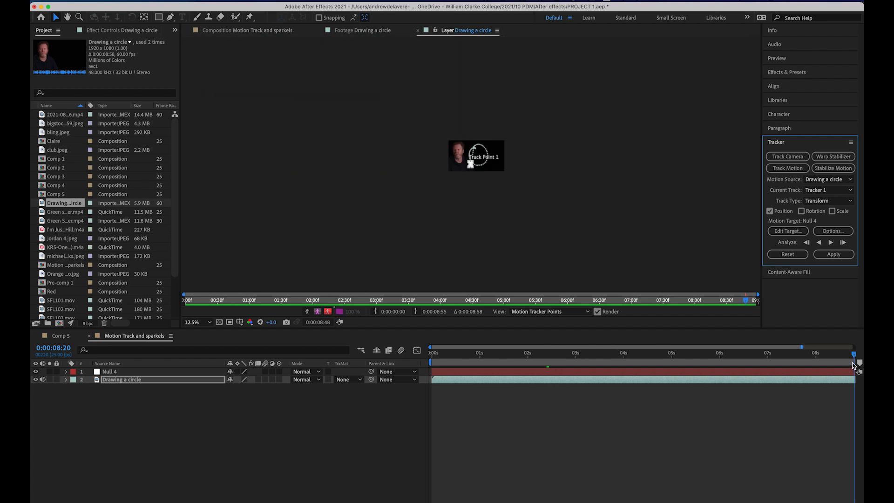
{"action": "scroll", "coordinate": [536, 198], "scroll_direction": "up", "scroll_amount": 3}
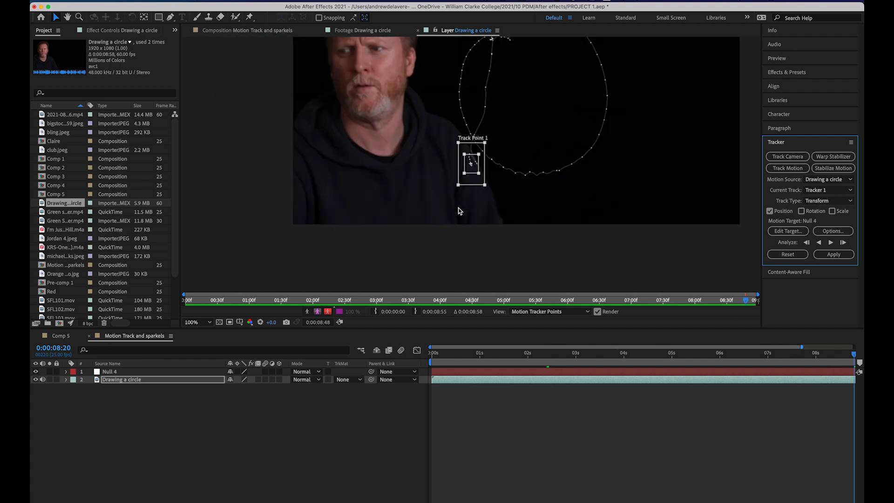
{"action": "left_click_drag", "start_coordinate": [457, 194], "coordinate": [399, 239]}
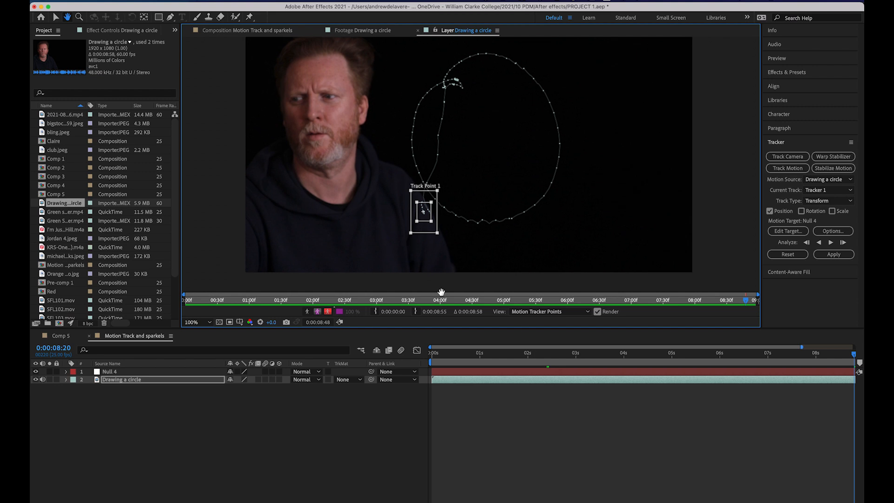
{"action": "left_click_drag", "start_coordinate": [854, 357], "coordinate": [717, 385]}
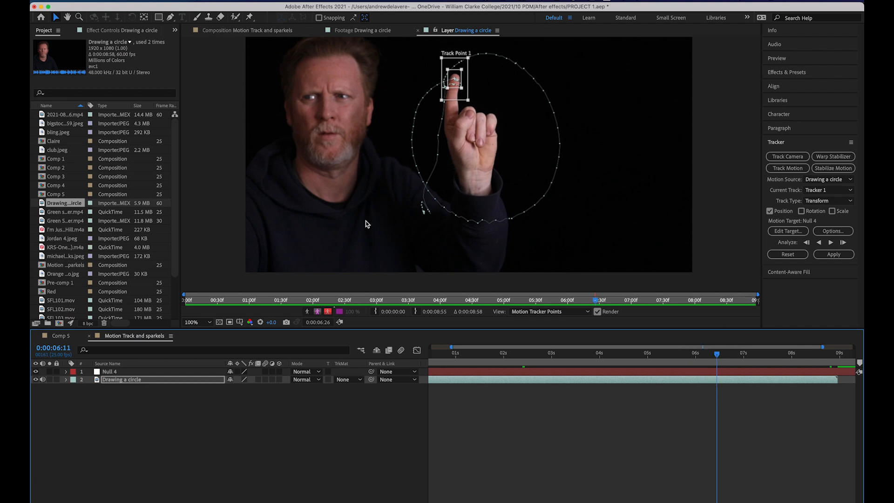
{"action": "left_click_drag", "start_coordinate": [719, 360], "coordinate": [775, 366]}
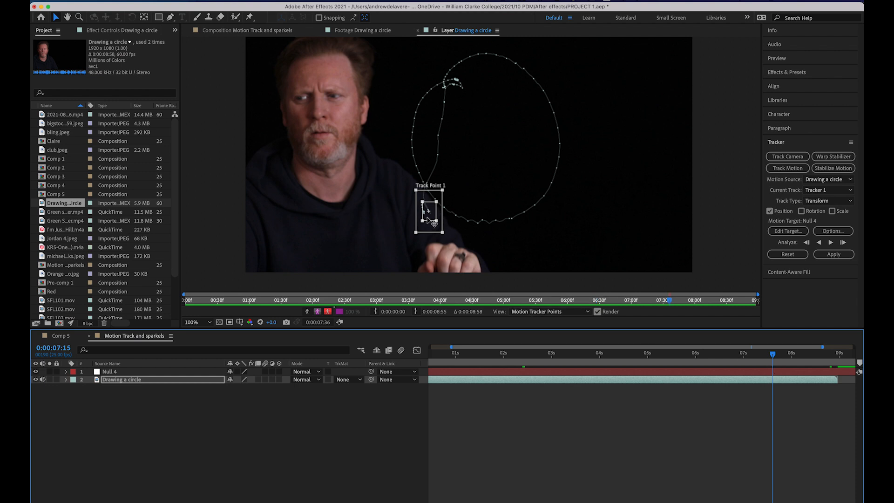
{"action": "left_click_drag", "start_coordinate": [427, 218], "coordinate": [434, 271]}
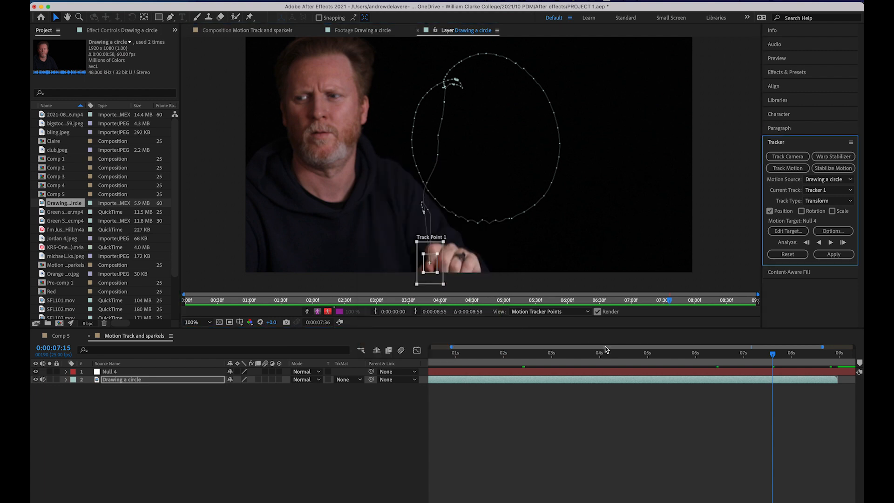
Step: Check the track around 0:00:07:14 and 0:00:08:00, and apply the tracked motion to Null 4 in the X and Y dimensions
{"action": "left_click", "coordinate": [776, 357]}
{"action": "left_click_drag", "start_coordinate": [776, 357], "coordinate": [770, 356]}
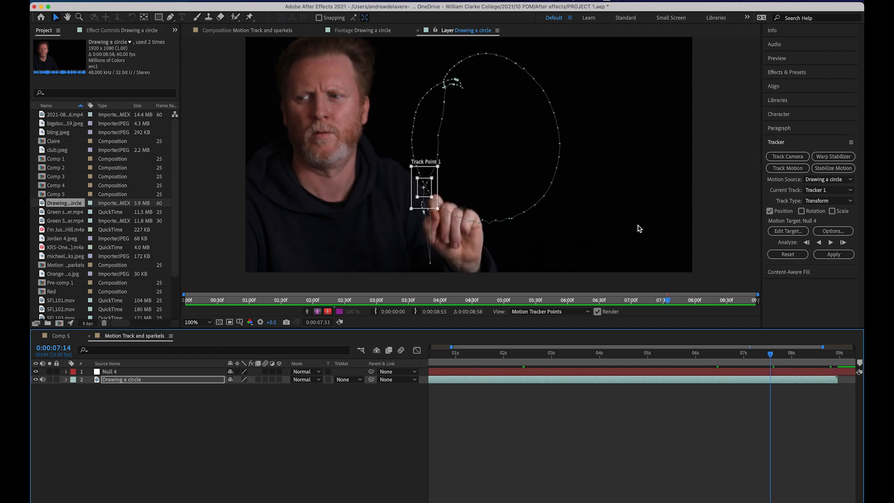
{"action": "left_click_drag", "start_coordinate": [770, 357], "coordinate": [792, 352]}
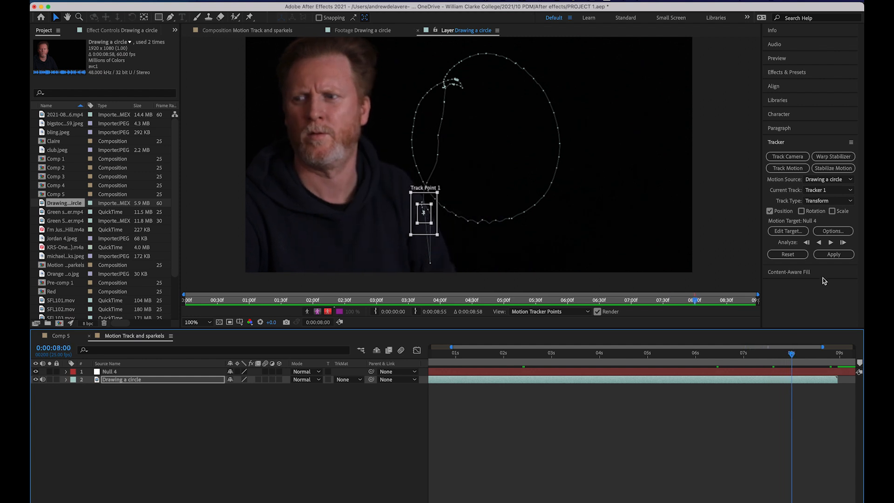
{"action": "left_click", "coordinate": [831, 258]}
{"action": "left_click", "coordinate": [822, 255]}
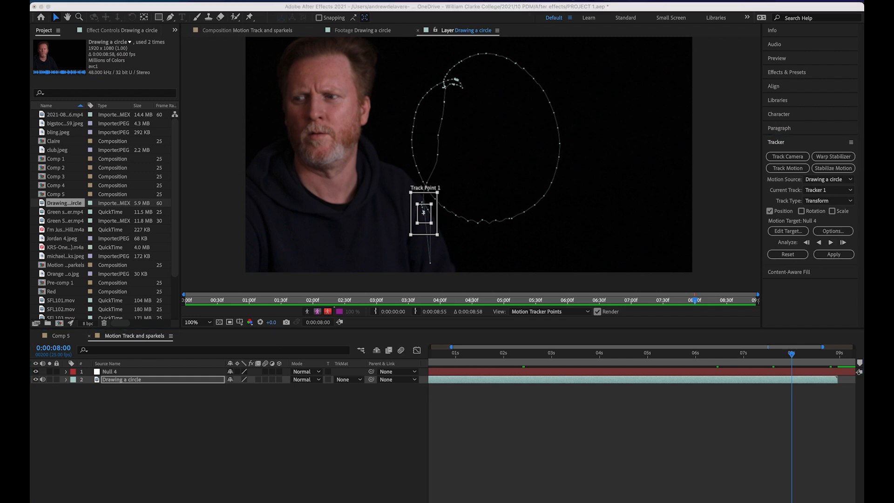
{"action": "left_click_drag", "start_coordinate": [238, 71], "coordinate": [648, 260]}
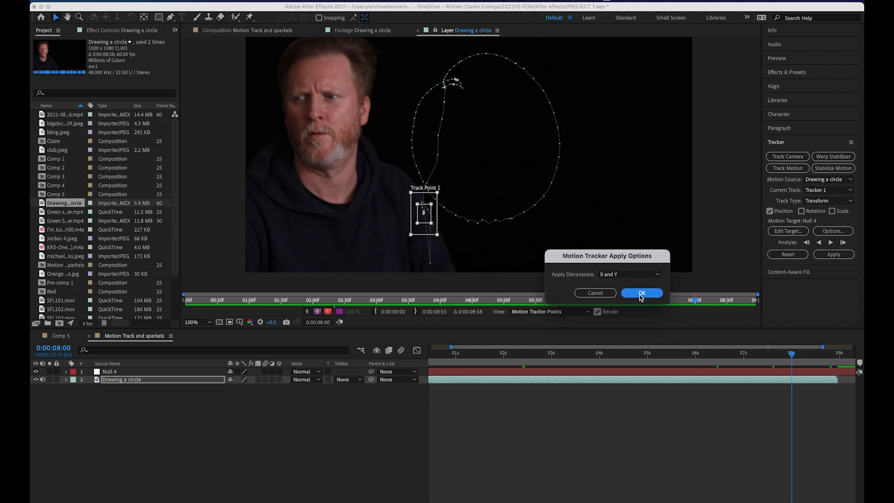
{"action": "left_click", "coordinate": [641, 293]}
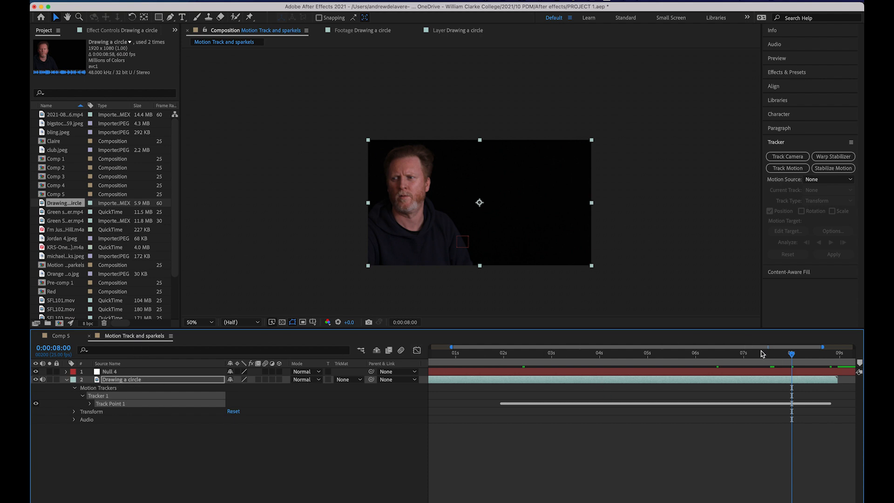
Step: Reveal Null 4's Position keyframes in the Motion Track and sparkels composition
{"action": "left_click_drag", "start_coordinate": [792, 353], "coordinate": [743, 371]}
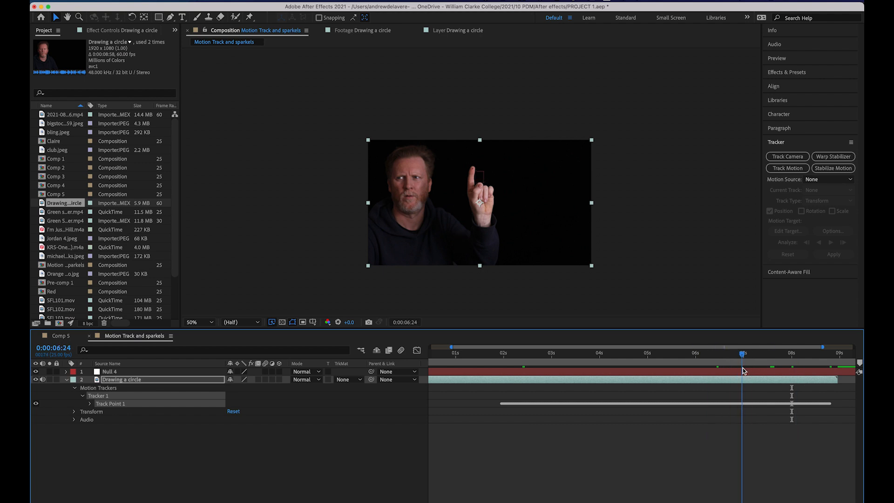
{"action": "left_click", "coordinate": [102, 372]}
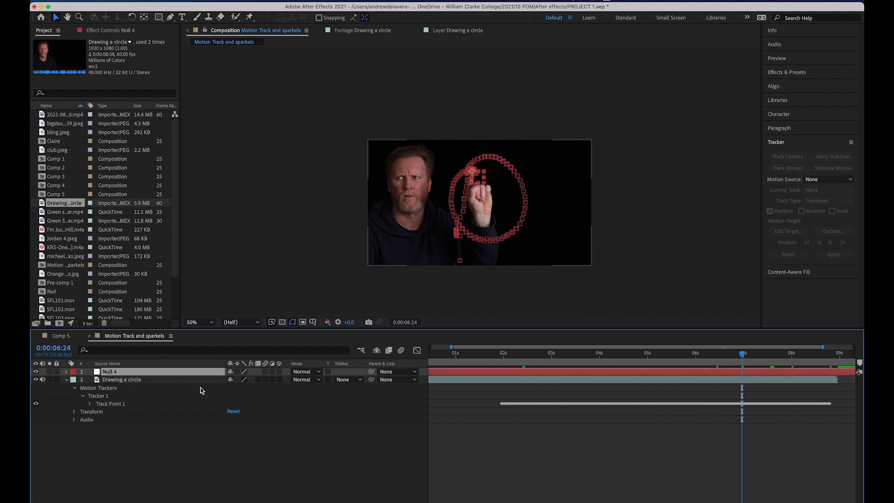
{"action": "key", "text": "p"}
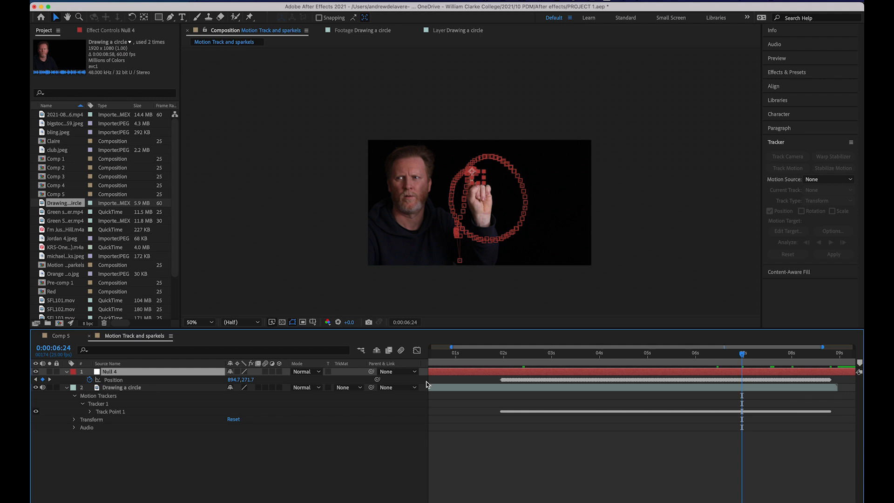
Step: Delete all of Null 4's Position keyframes after 0:00:07:15
{"action": "left_click_drag", "start_coordinate": [746, 357], "coordinate": [771, 383]}
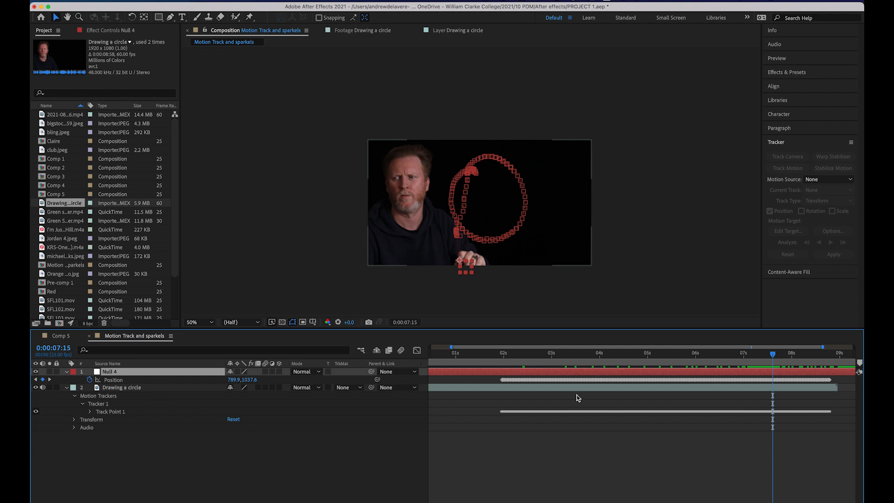
{"action": "key", "text": "equal"}
{"action": "key", "text": "equal"}
{"action": "key", "text": "equal"}
{"action": "key", "text": "equal"}
{"action": "key", "text": "equal"}
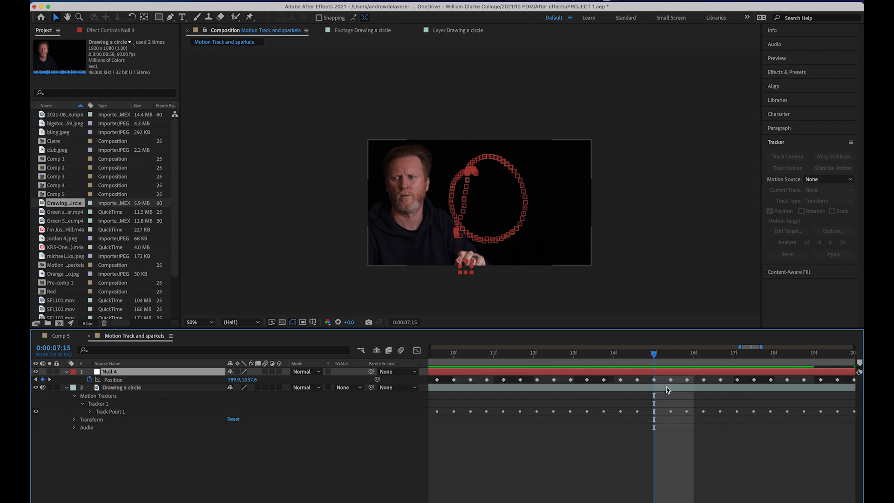
{"action": "left_click_drag", "start_coordinate": [663, 377], "coordinate": [808, 382]}
{"action": "key", "text": "Delete"}
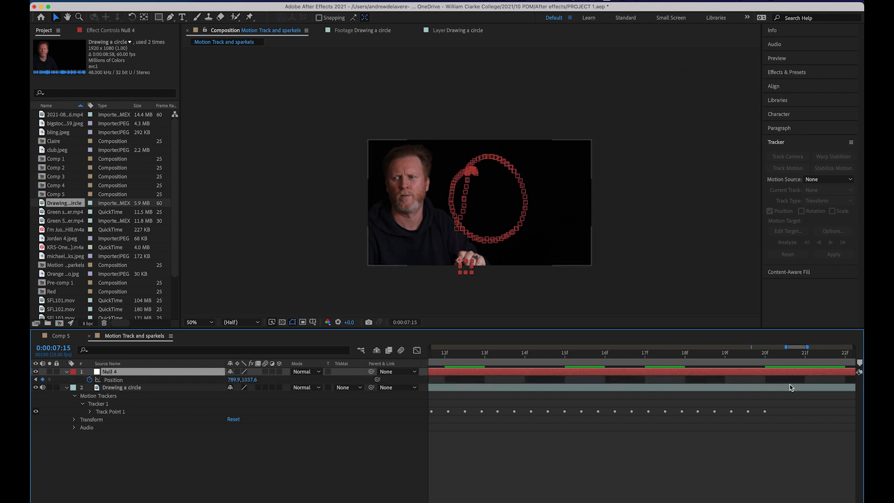
Step: Move Null 4 down below the bottom edge of the frame just after 0:00:07:15, adding a final Position keyframe
{"action": "key", "text": "minus"}
{"action": "key", "text": "minus"}
{"action": "key", "text": "minus"}
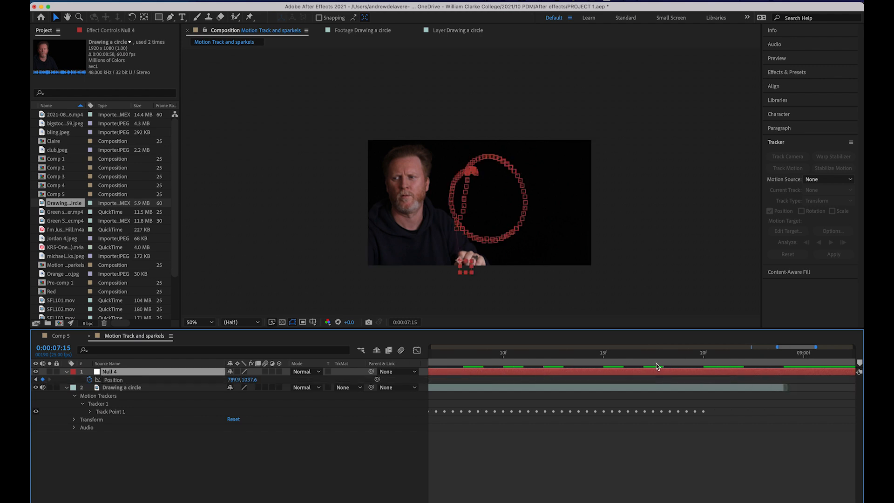
{"action": "key", "text": "equal"}
{"action": "key", "text": "equal"}
{"action": "key", "text": "equal"}
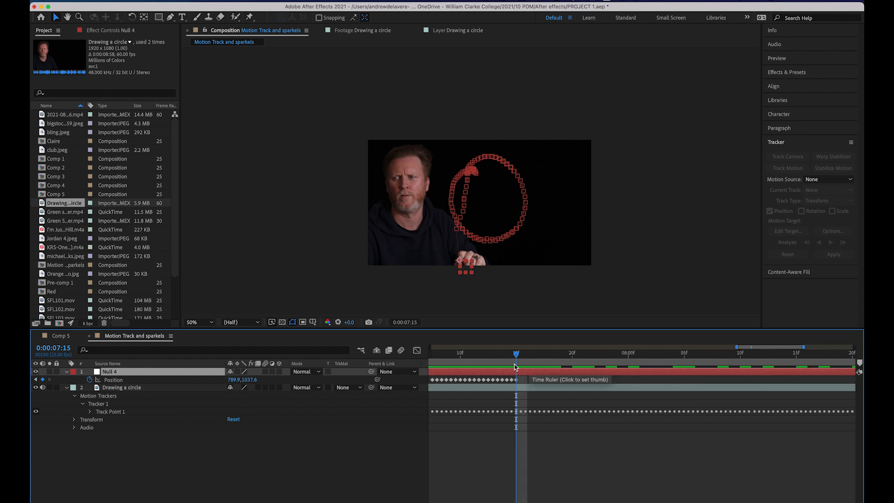
{"action": "left_click_drag", "start_coordinate": [480, 356], "coordinate": [533, 356]}
{"action": "left_click_drag", "start_coordinate": [464, 269], "coordinate": [465, 282]}
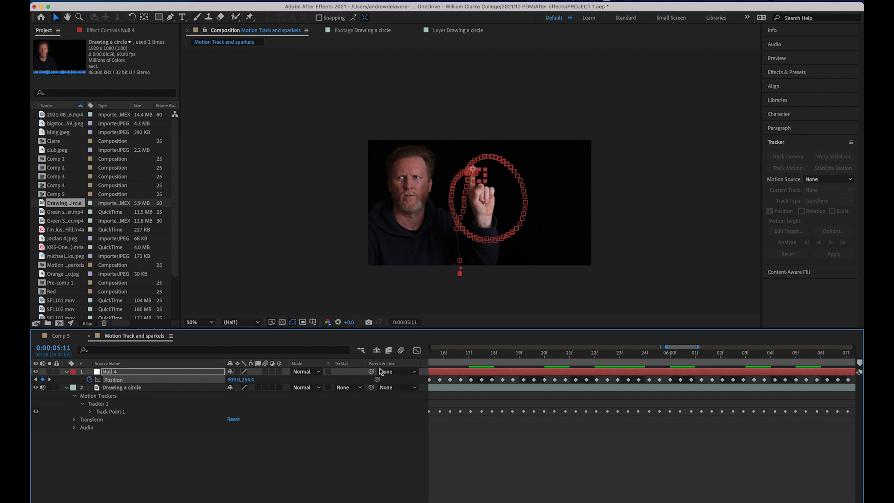
Step: Set the current time to Null 4's first Position keyframe at 0:00:01:24
{"action": "key", "text": "minus"}
{"action": "key", "text": "minus"}
{"action": "key", "text": "minus"}
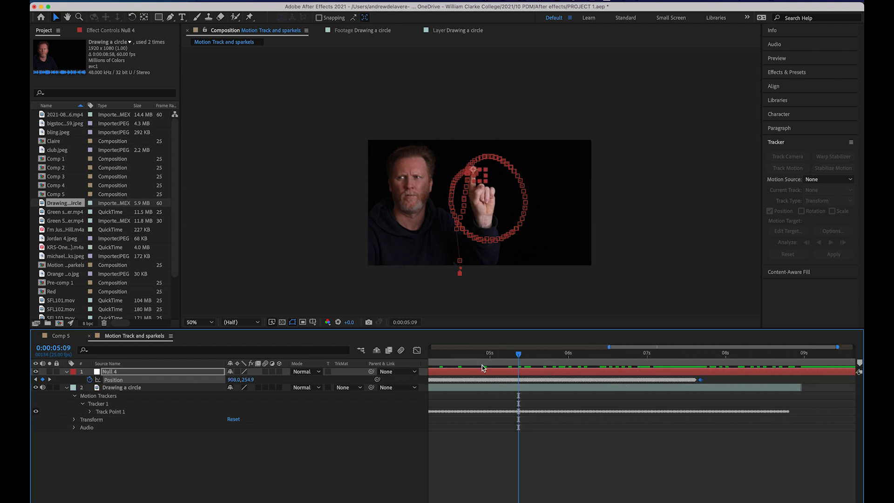
{"action": "left_click_drag", "start_coordinate": [518, 354], "coordinate": [355, 386]}
{"action": "left_click_drag", "start_coordinate": [433, 399], "coordinate": [588, 409]}
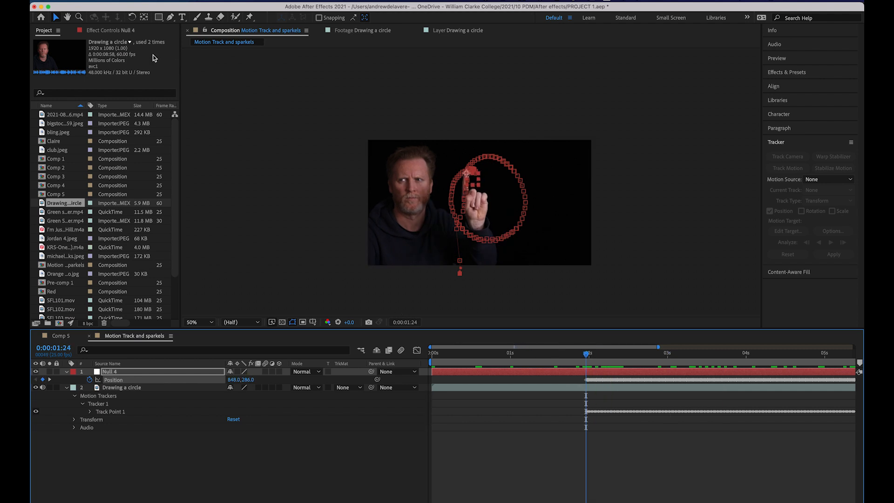
Step: Create a new white solid layer 100 px wide and 100 px high
{"action": "left_click", "coordinate": [159, 18]}
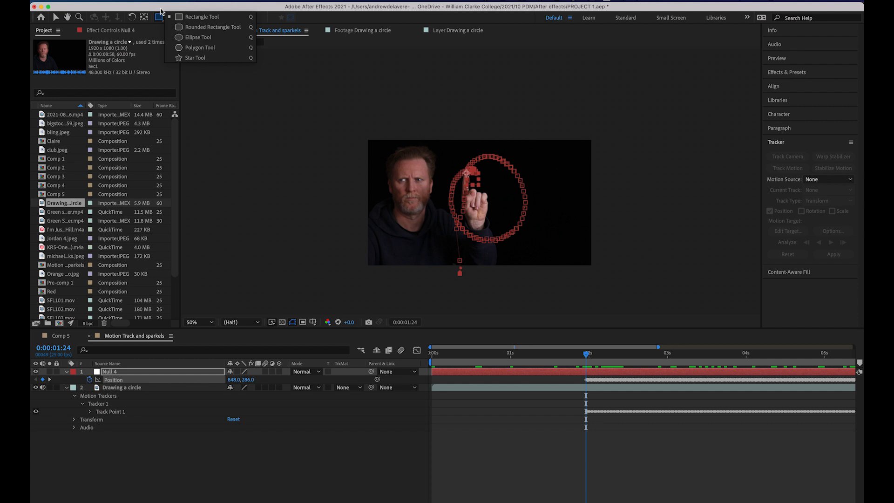
{"action": "left_click", "coordinate": [202, 1]}
{"action": "mouse_move", "coordinate": [205, 10]}
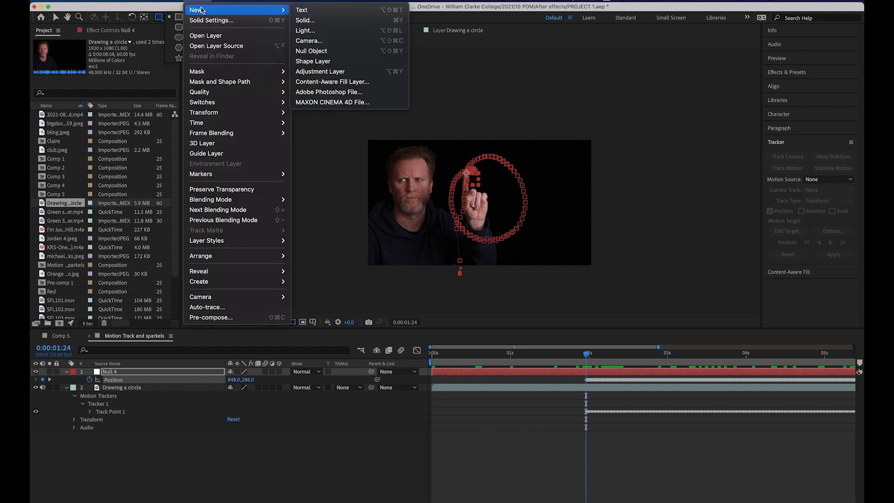
{"action": "left_click", "coordinate": [311, 21]}
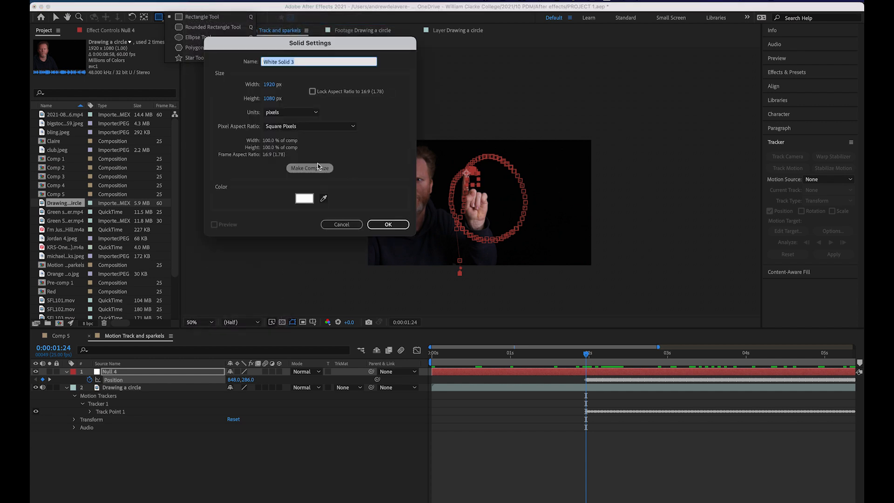
{"action": "left_click", "coordinate": [269, 87]}
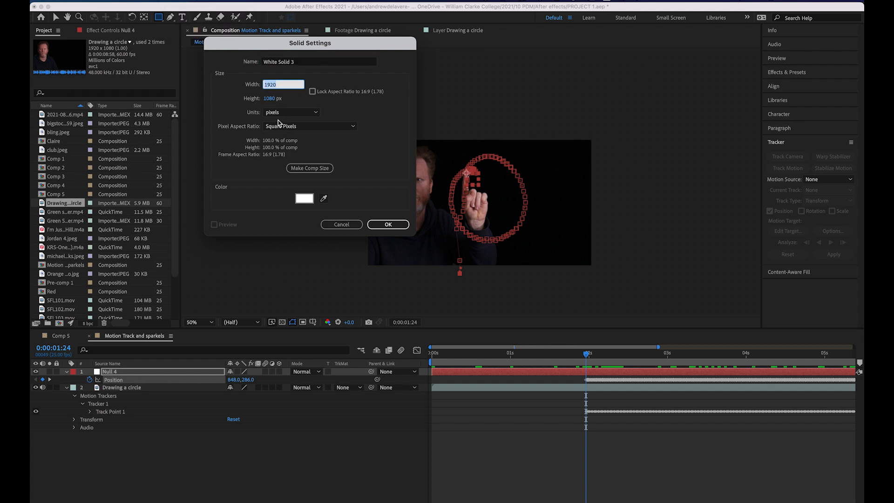
{"action": "type", "text": "100"}
{"action": "key", "text": "Tab"}
{"action": "type", "text": "100"}
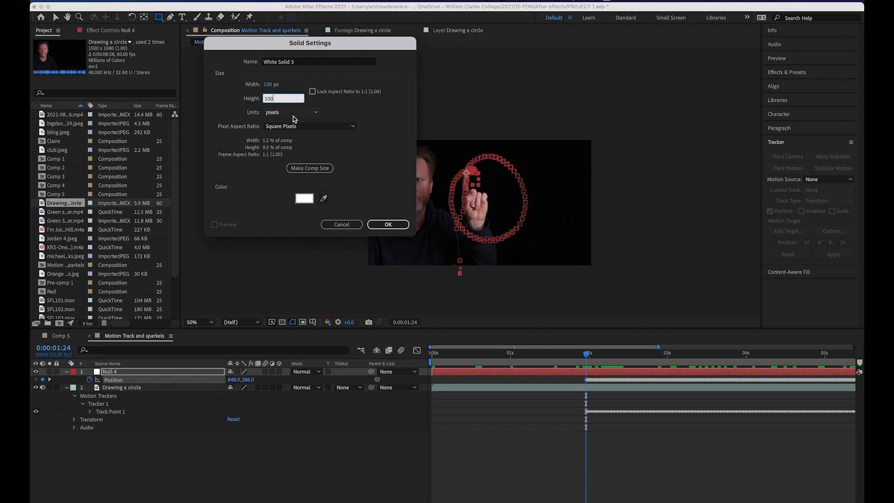
{"action": "left_click", "coordinate": [383, 225]}
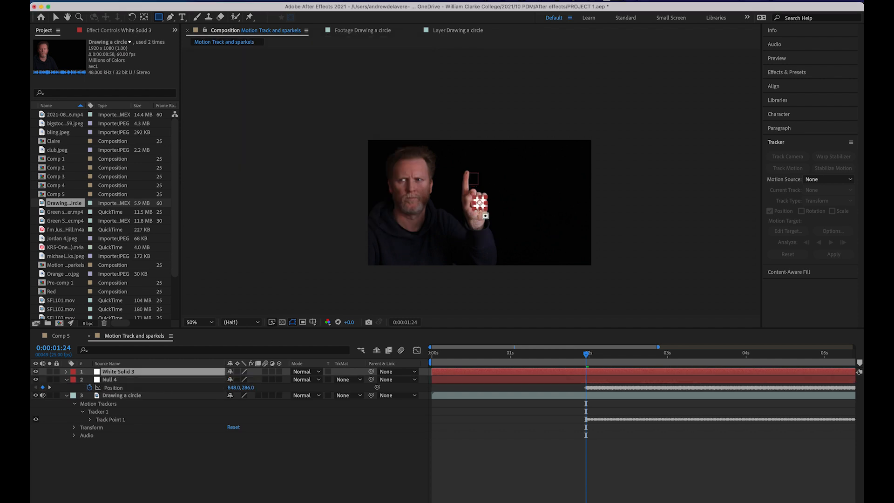
Step: Position the white solid so its centre sits on the dot at the fingertip at 0:00:01:24
{"action": "key", "text": "period"}
{"action": "key", "text": "period"}
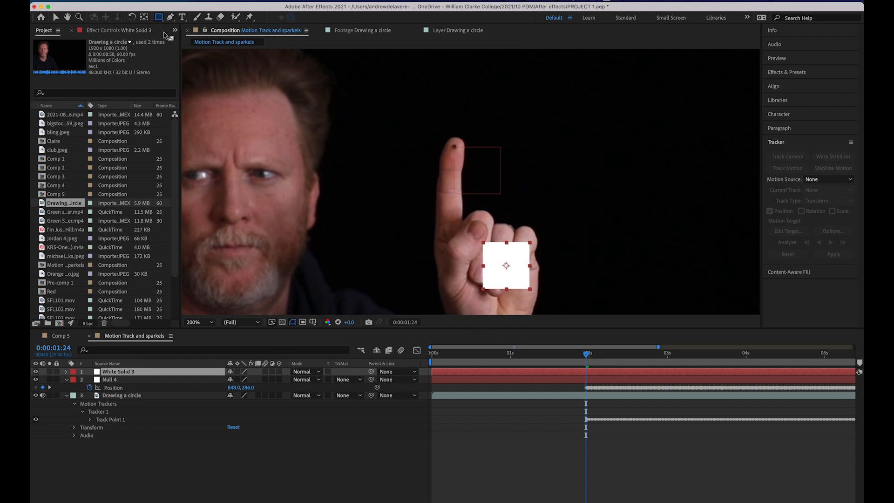
{"action": "left_click", "coordinate": [56, 18]}
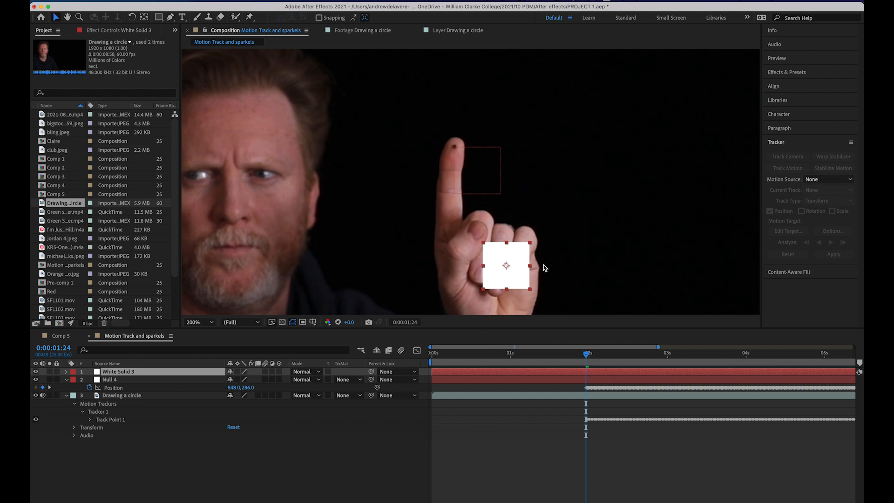
{"action": "left_click_drag", "start_coordinate": [521, 284], "coordinate": [469, 168]}
{"action": "key", "text": "Return"}
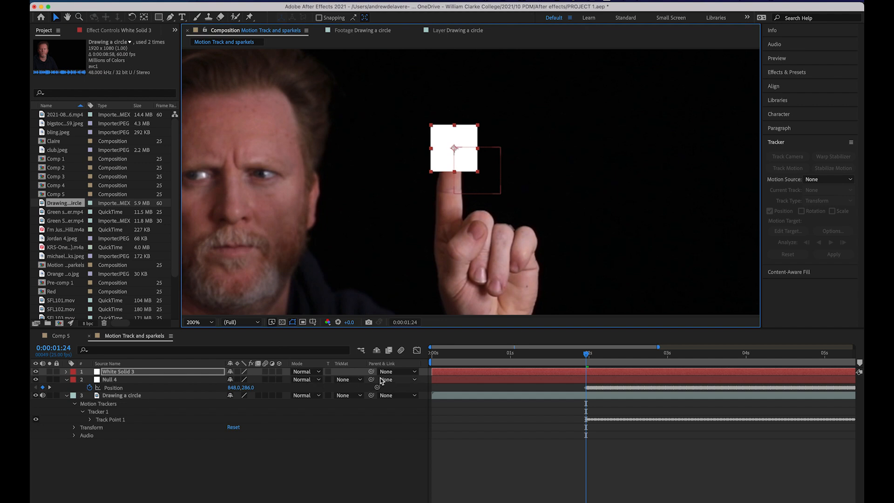
Step: Parent the white solid to Null 4 and scrub to 0:00:03:11 to check that it follows the fingertip
{"action": "left_click_drag", "start_coordinate": [373, 374], "coordinate": [112, 383]}
{"action": "scroll", "coordinate": [565, 351], "scroll_direction": "right", "scroll_amount": 3}
{"action": "left_click_drag", "start_coordinate": [512, 357], "coordinate": [627, 357]}
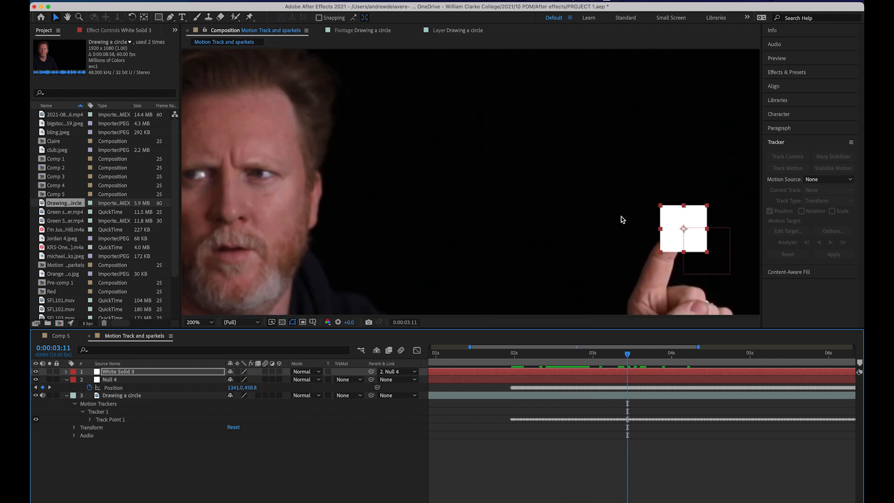
Step: Scale the parented white solid to -164% and rotate it to 21°
{"action": "key", "text": "comma"}
{"action": "left_click", "coordinate": [463, 373]}
{"action": "key", "text": "s"}
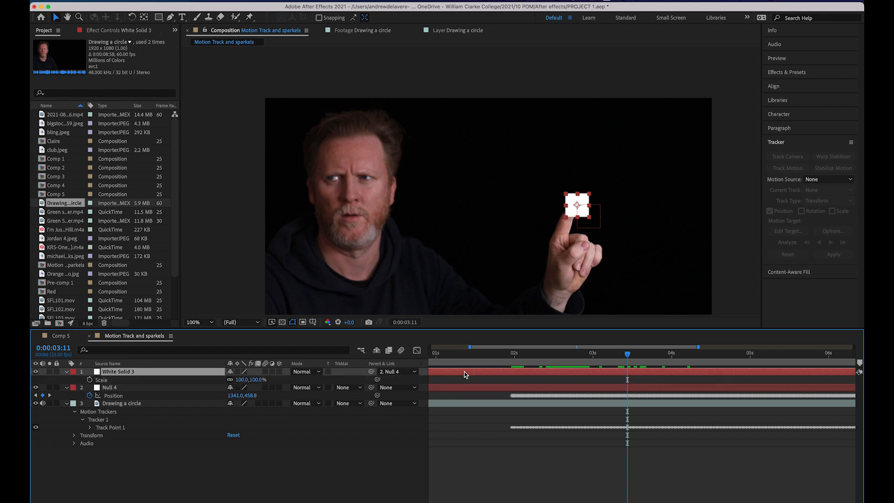
{"action": "left_click_drag", "start_coordinate": [245, 384], "coordinate": [144, 389]}
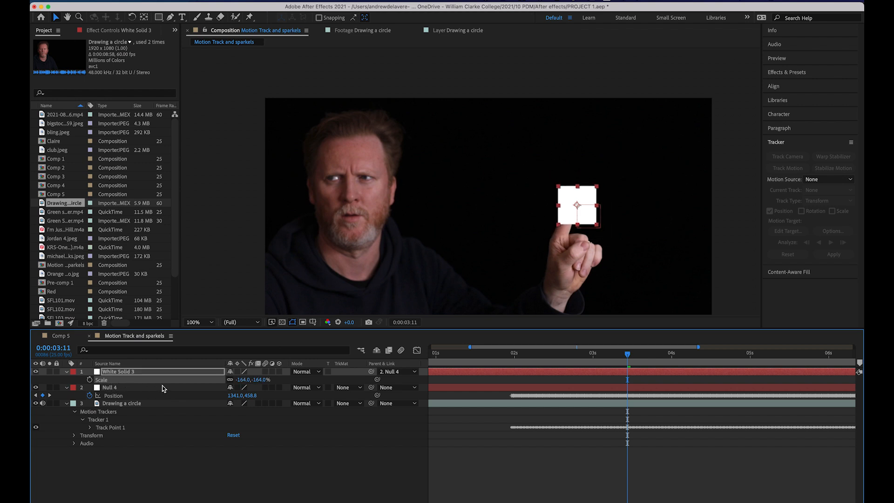
{"action": "key", "text": "r"}
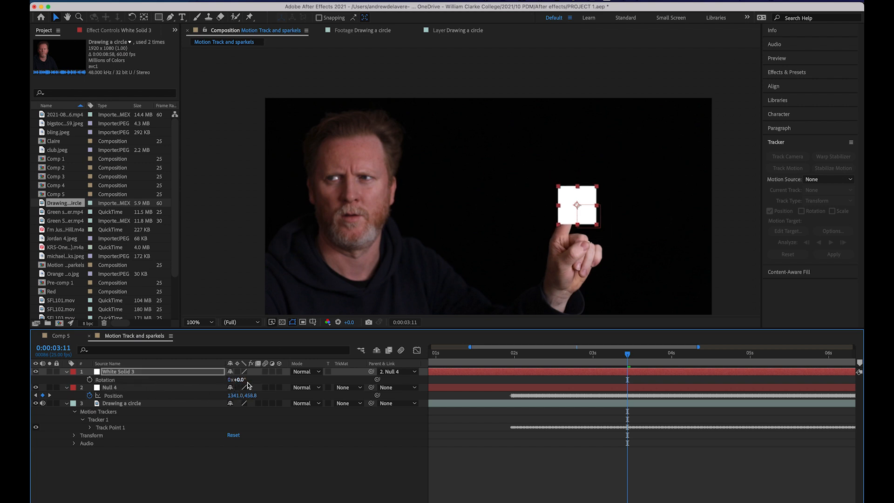
{"action": "mouse_move", "coordinate": [239, 380]}
{"action": "left_mouse_down"}
{"action": "mouse_move", "coordinate": [274, 394]}
{"action": "mouse_move", "coordinate": [250, 394]}
{"action": "left_mouse_up"}
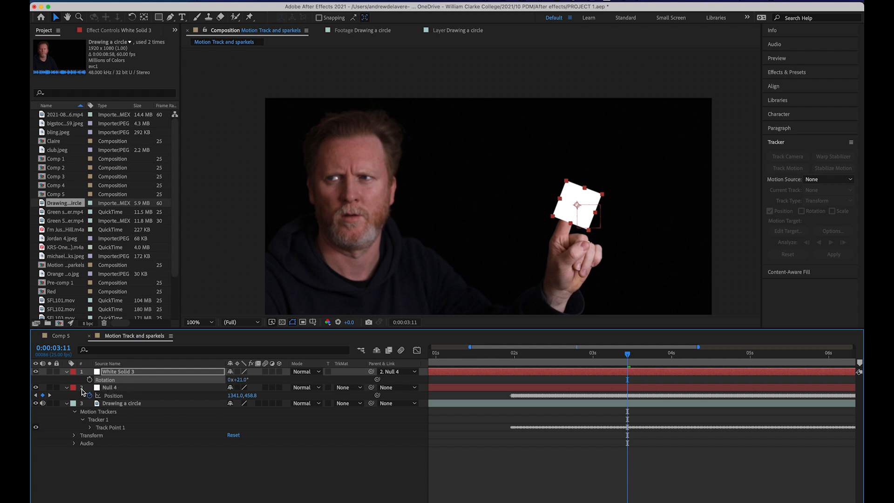
Step: Offset the white solid from the fingertip to position -400, -168 and check its motion up to 0:00:04:03
{"action": "left_click", "coordinate": [114, 372]}
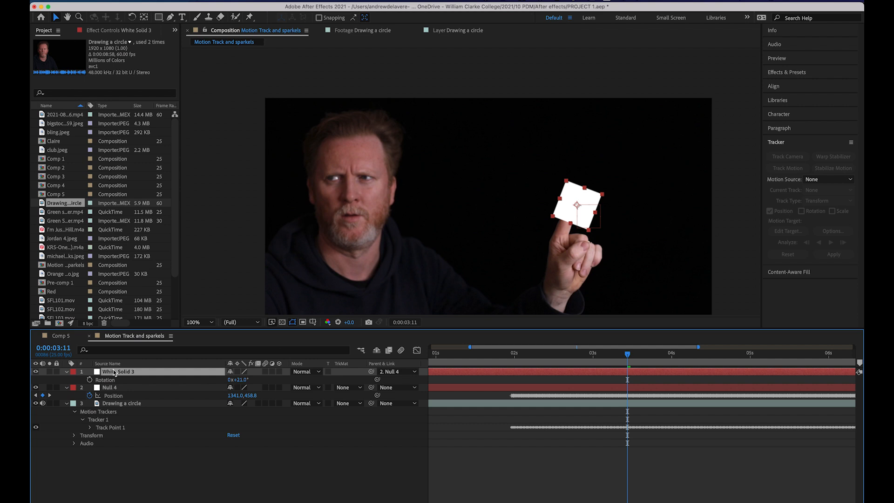
{"action": "key", "text": "p"}
{"action": "left_click_drag", "start_coordinate": [564, 214], "coordinate": [471, 175]}
{"action": "left_click_drag", "start_coordinate": [627, 354], "coordinate": [681, 419]}
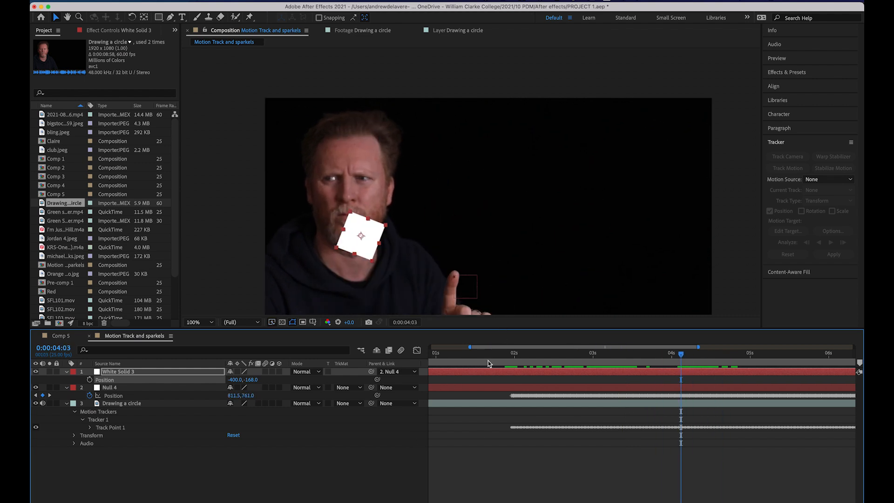
Step: Delete the white solid layer parented to Null 4
{"action": "left_click", "coordinate": [165, 373]}
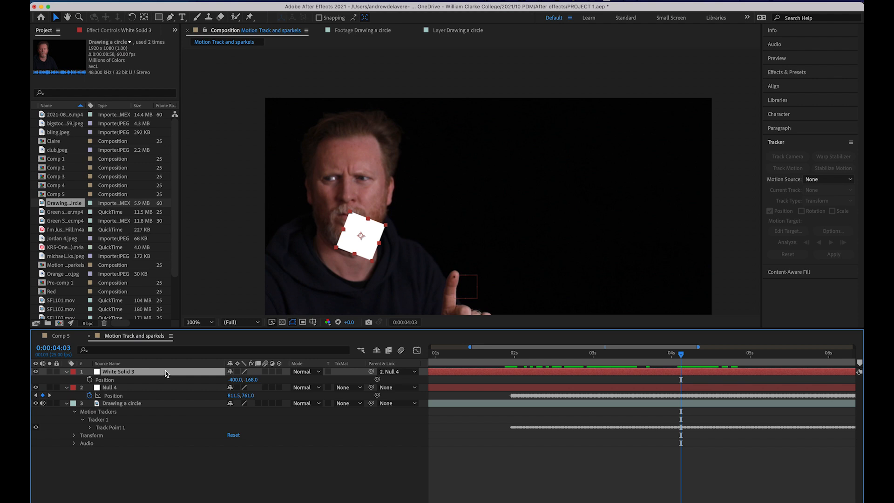
{"action": "key", "text": "Delete"}
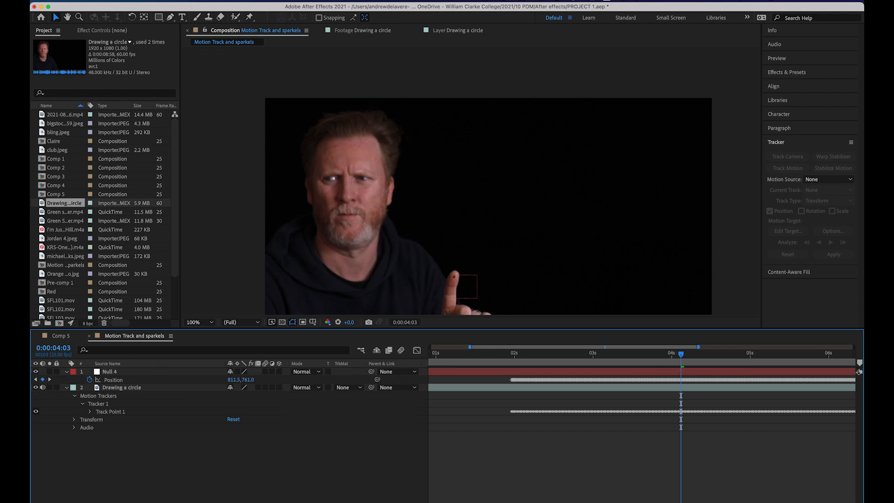
{"action": "left_click", "coordinate": [195, 1]}
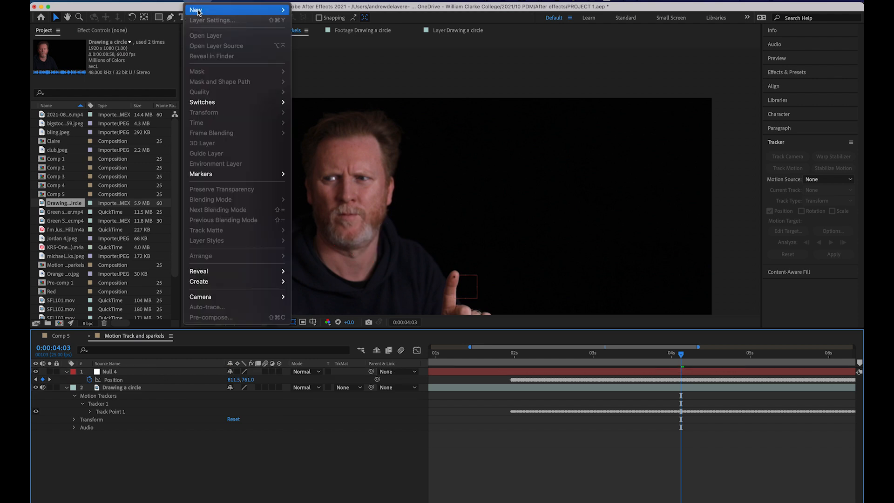
{"action": "mouse_move", "coordinate": [275, 10]}
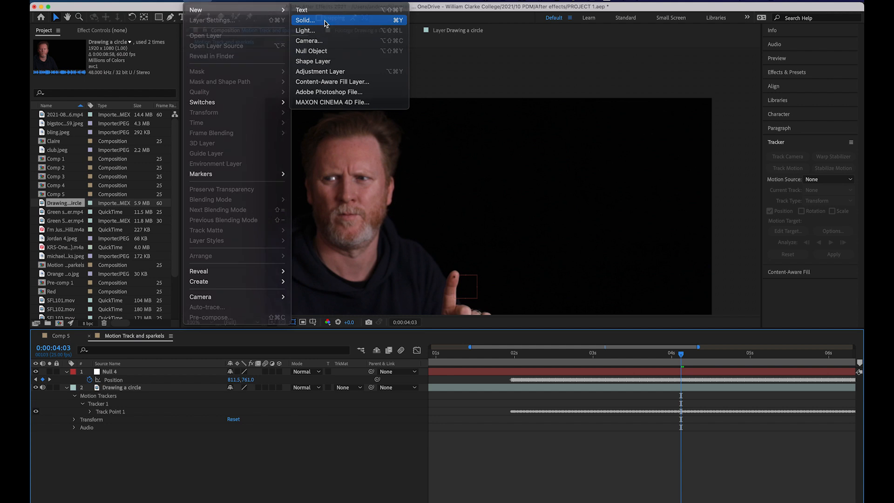
{"action": "left_click", "coordinate": [324, 22]}
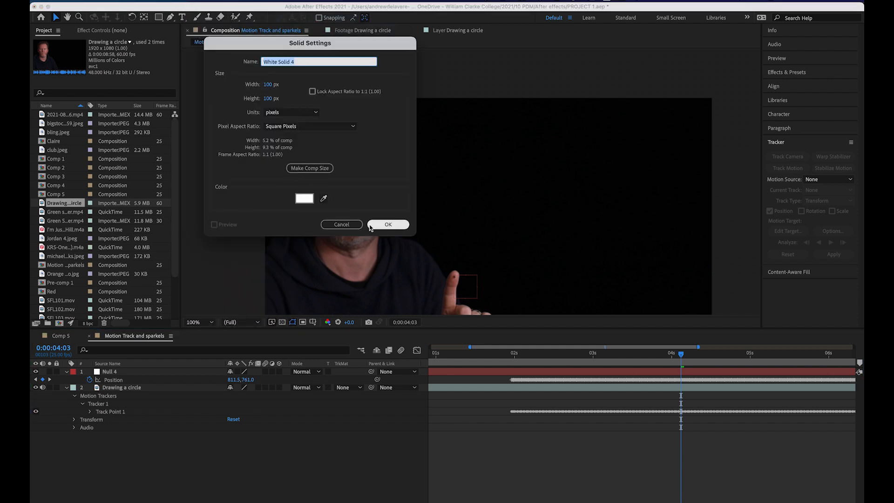
{"action": "left_click", "coordinate": [388, 225]}
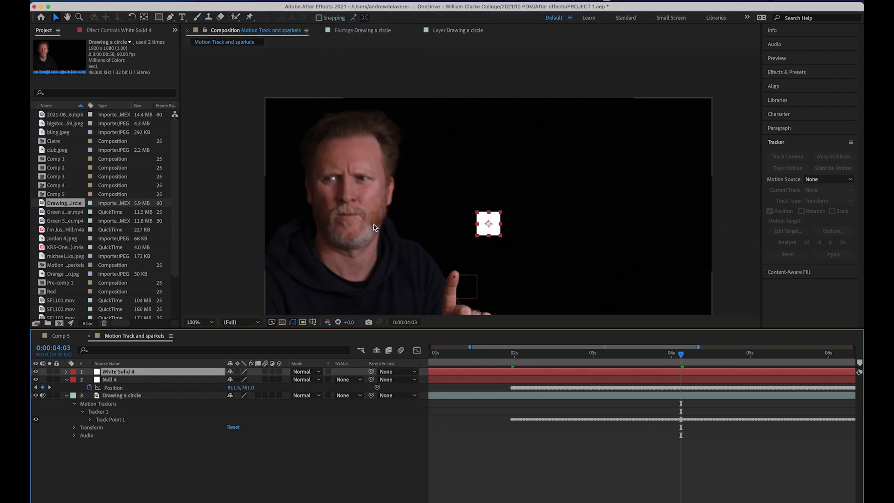
{"action": "key", "text": "Delete"}
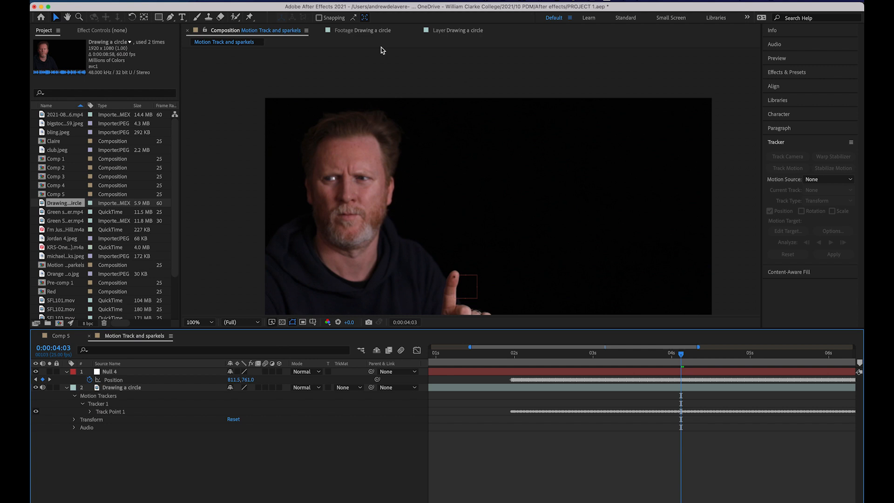
Step: Create a new white solid layer at composition size, 1920 × 1080 px
{"action": "left_click", "coordinate": [197, 0]}
{"action": "mouse_move", "coordinate": [223, 10]}
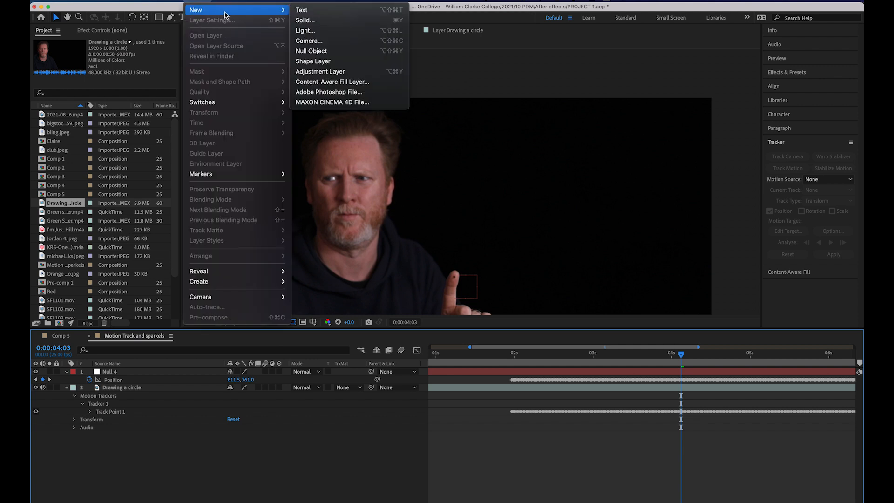
{"action": "left_click", "coordinate": [306, 20]}
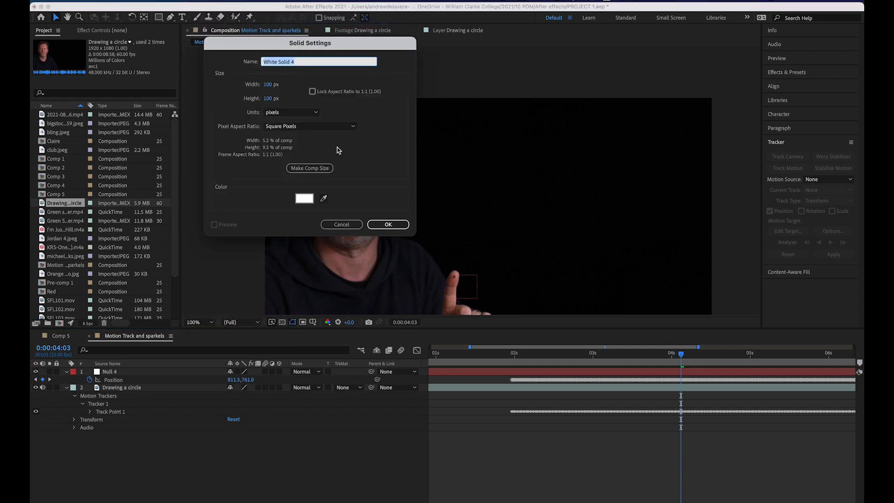
{"action": "left_click", "coordinate": [300, 170]}
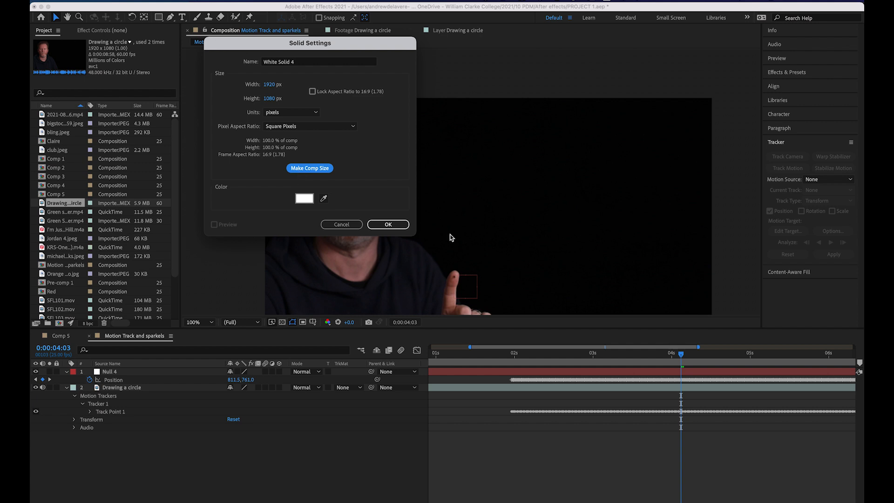
{"action": "left_click", "coordinate": [390, 224]}
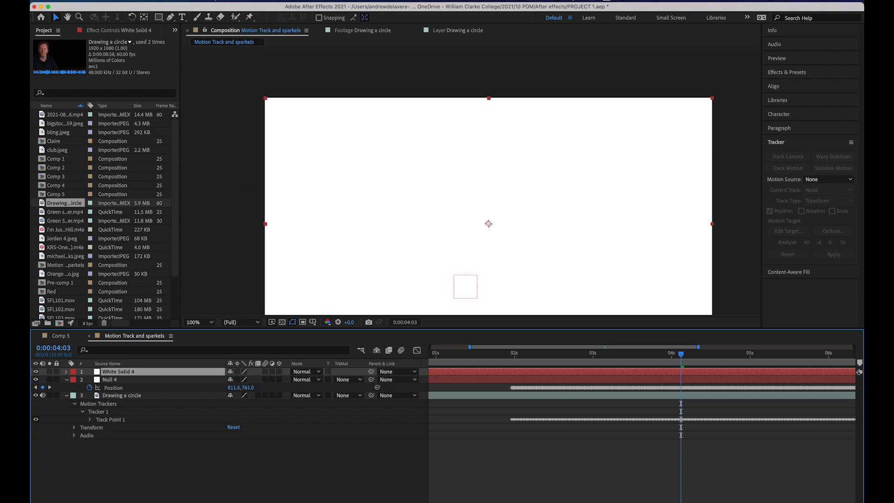
Step: Apply the CC Particle Systems II simulation effect to the full-frame white solid
{"action": "left_click", "coordinate": [224, 1]}
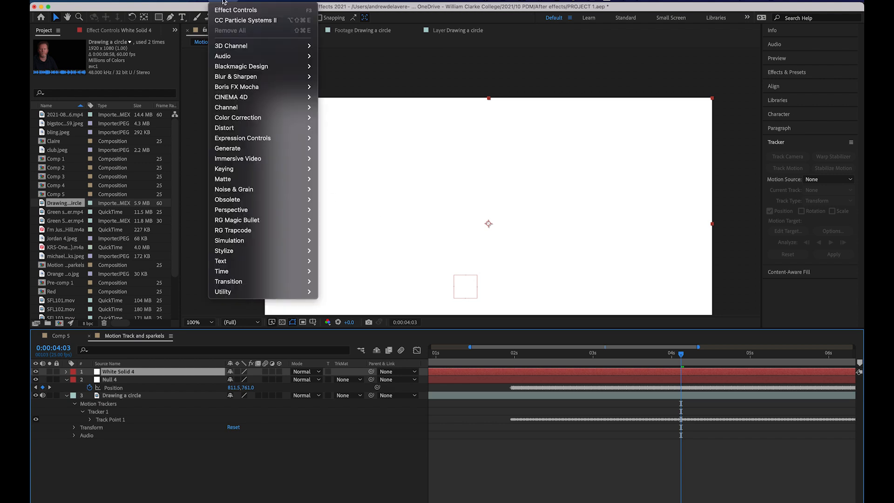
{"action": "mouse_move", "coordinate": [218, 245]}
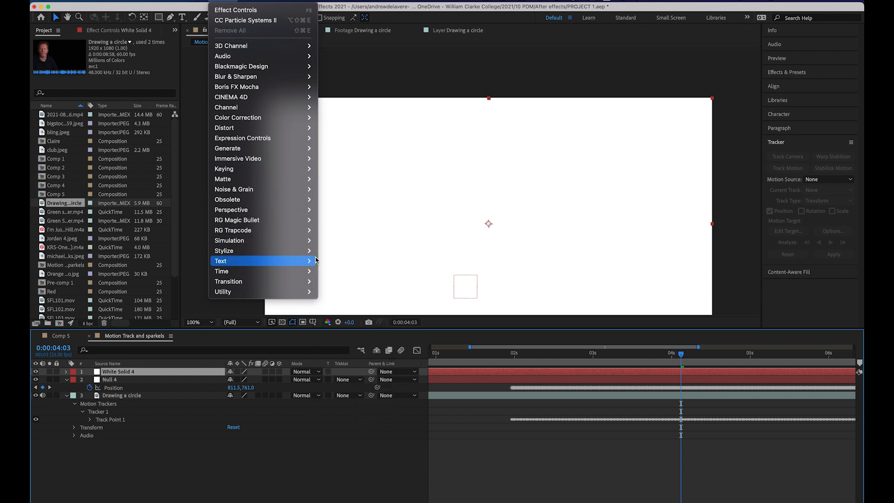
{"action": "mouse_move", "coordinate": [285, 245]}
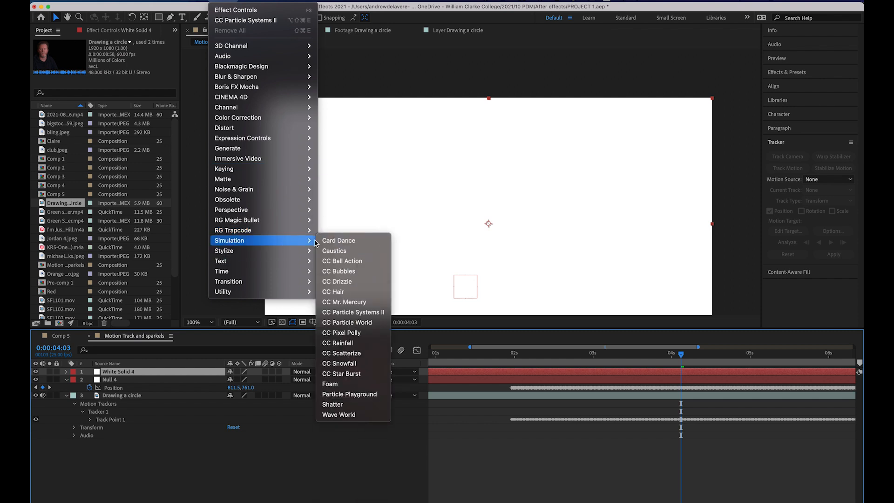
{"action": "left_click", "coordinate": [353, 316]}
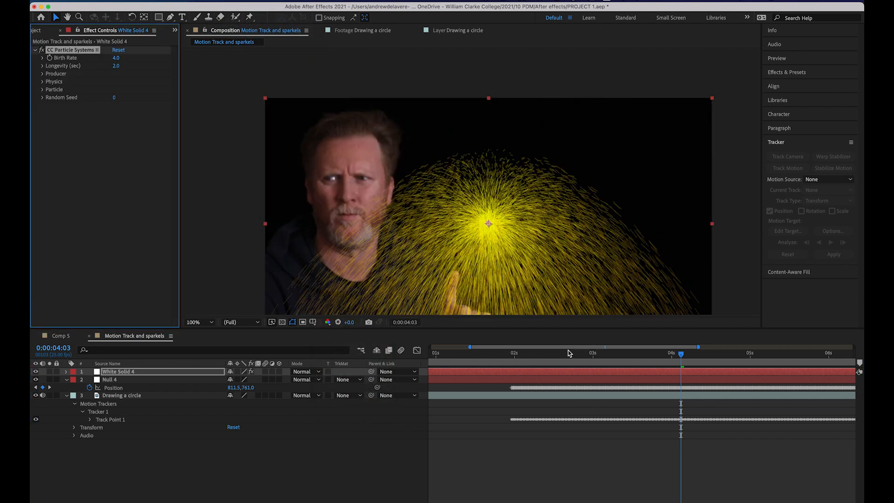
Step: Preview the particle animation from the start of the composition and park the current time at 0:00:01:06
{"action": "left_click_drag", "start_coordinate": [681, 357], "coordinate": [375, 352]}
{"action": "key", "text": "space"}
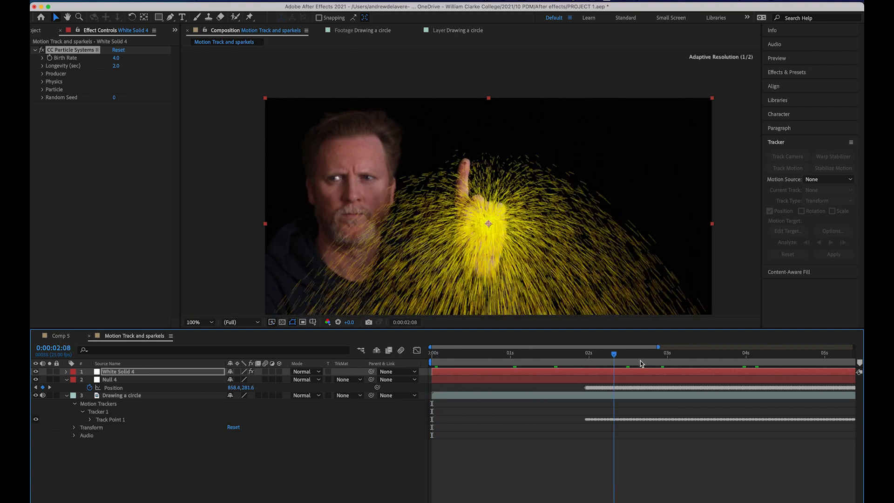
{"action": "left_click", "coordinate": [529, 354]}
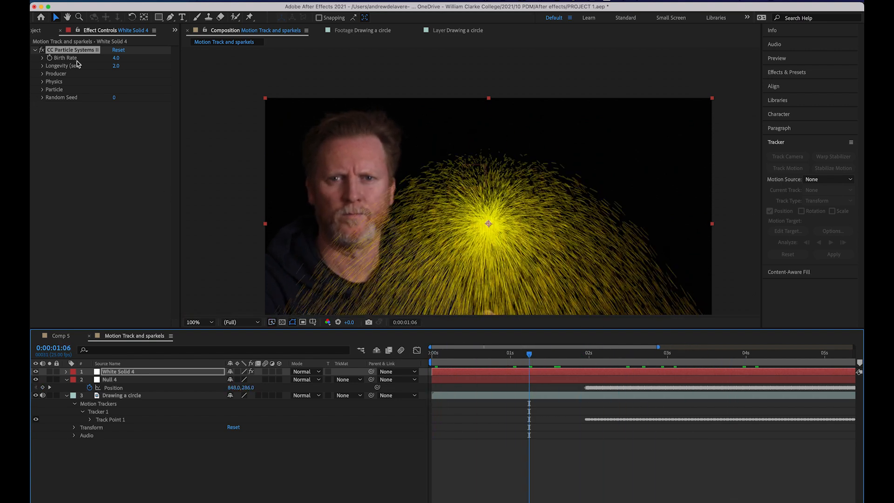
Step: Try the Star and Shaded Sphere particle types, and set the Particle Type to Faded Sphere
{"action": "left_click", "coordinate": [43, 90]}
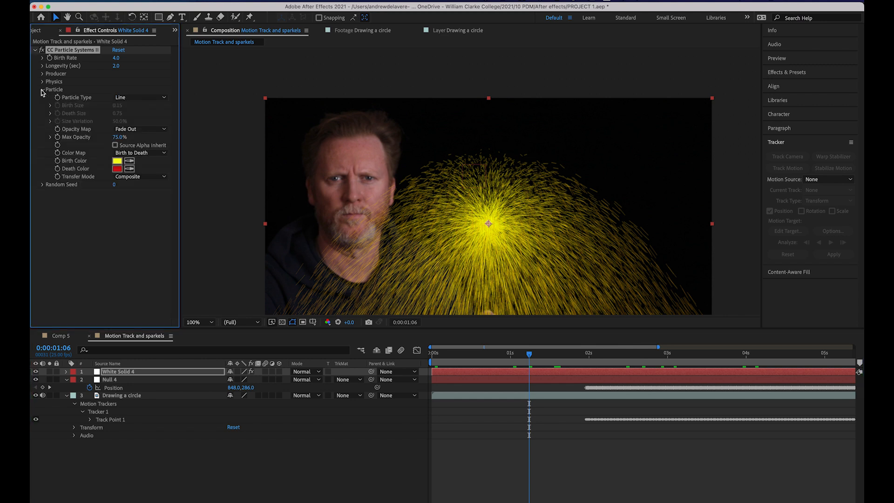
{"action": "left_click", "coordinate": [142, 98]}
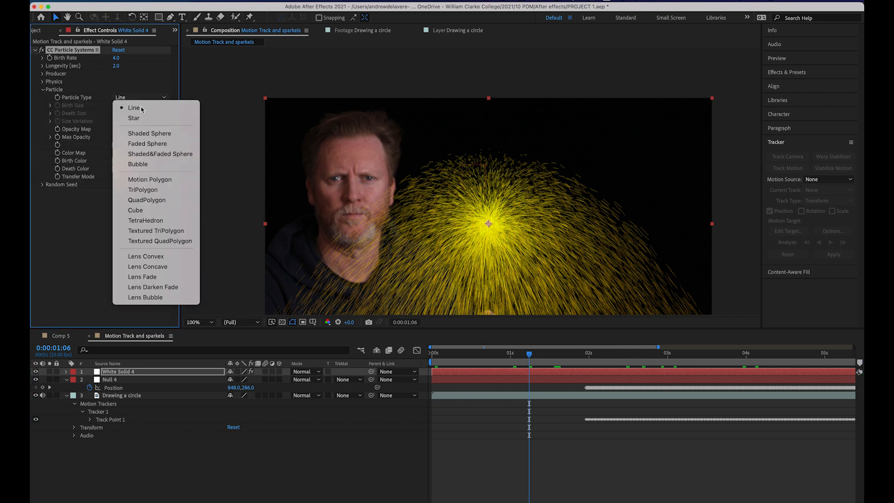
{"action": "left_click", "coordinate": [135, 118]}
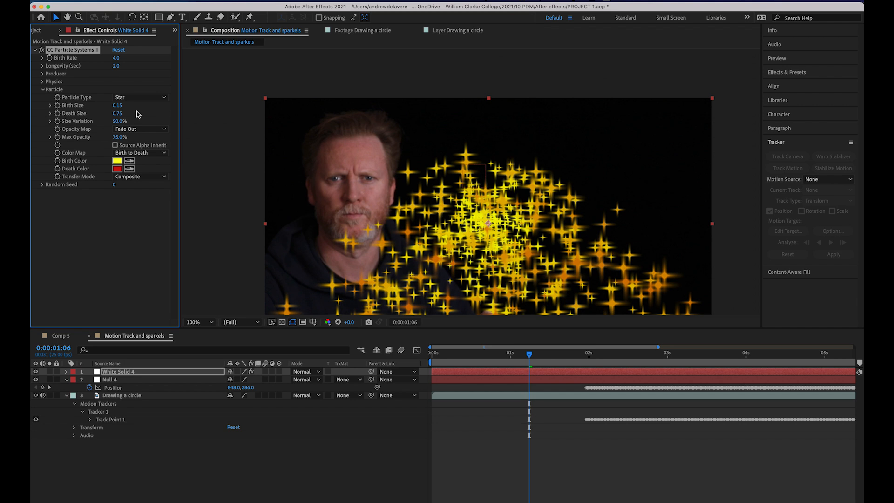
{"action": "left_click", "coordinate": [141, 98]}
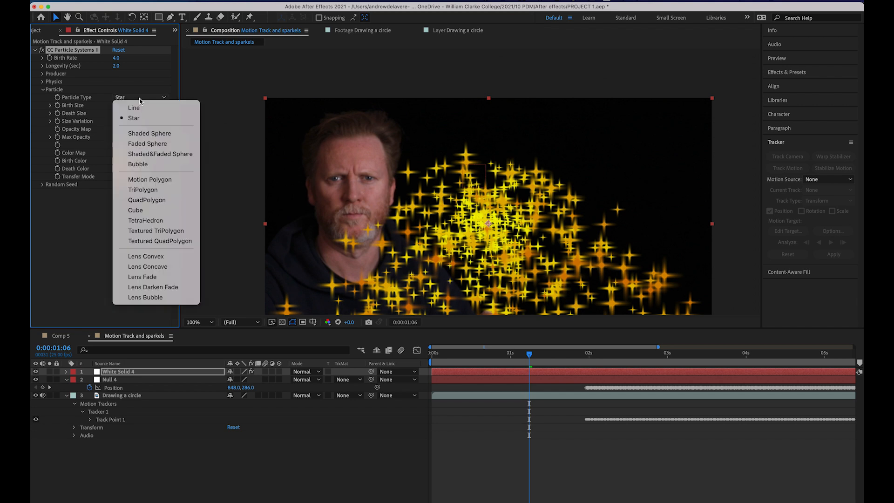
{"action": "left_click", "coordinate": [151, 134]}
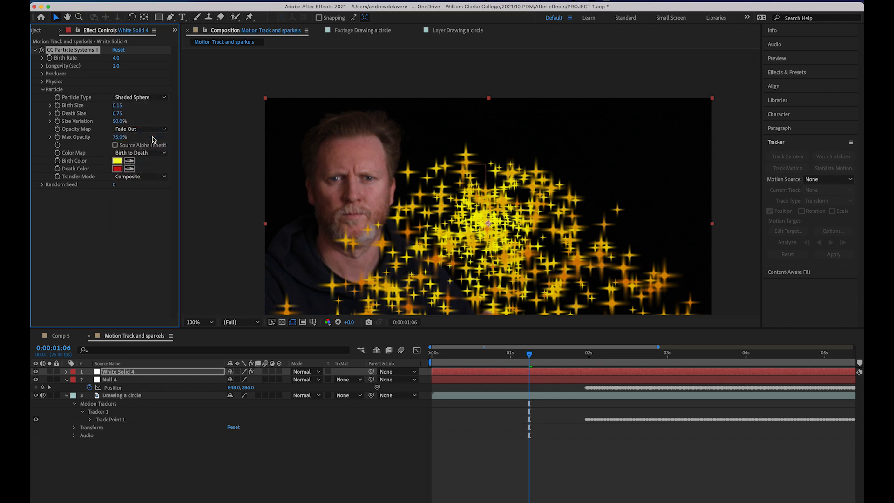
{"action": "left_click", "coordinate": [148, 100]}
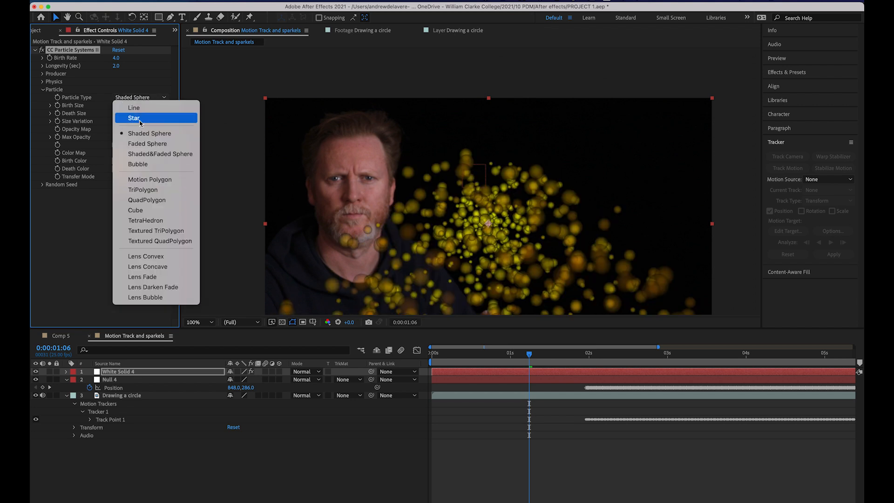
{"action": "left_click", "coordinate": [149, 145]}
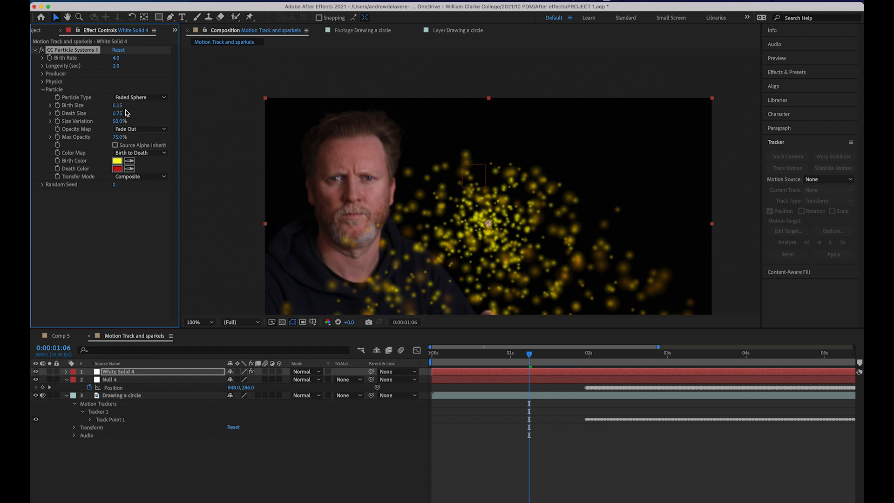
Step: Set the particle effect's Birth Size to 0.05, Death Size to 0.63, Birth Rate to 26.1 and Size Variation to 28%
{"action": "left_click_drag", "start_coordinate": [118, 108], "coordinate": [114, 107]}
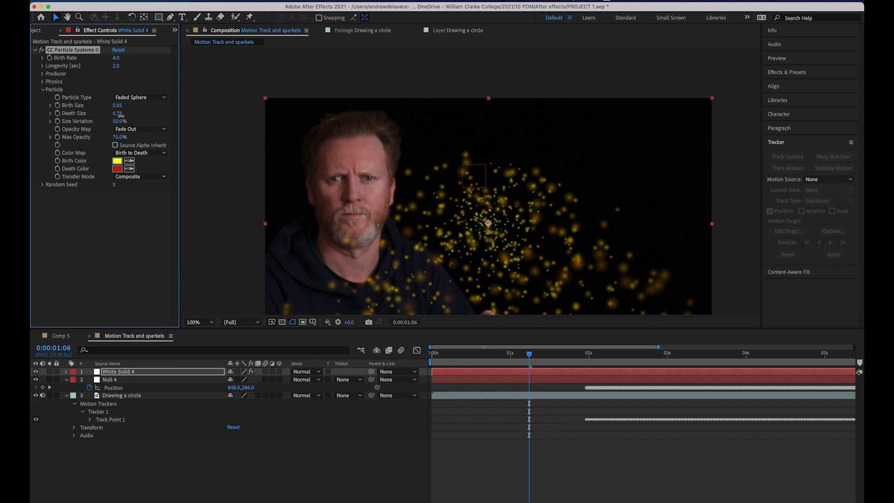
{"action": "left_click_drag", "start_coordinate": [119, 115], "coordinate": [117, 115]}
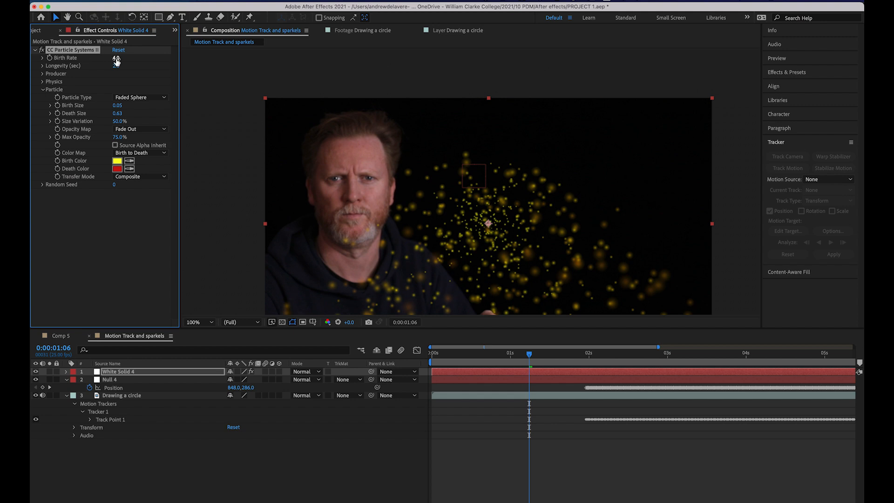
{"action": "left_click_drag", "start_coordinate": [116, 58], "coordinate": [225, 82]}
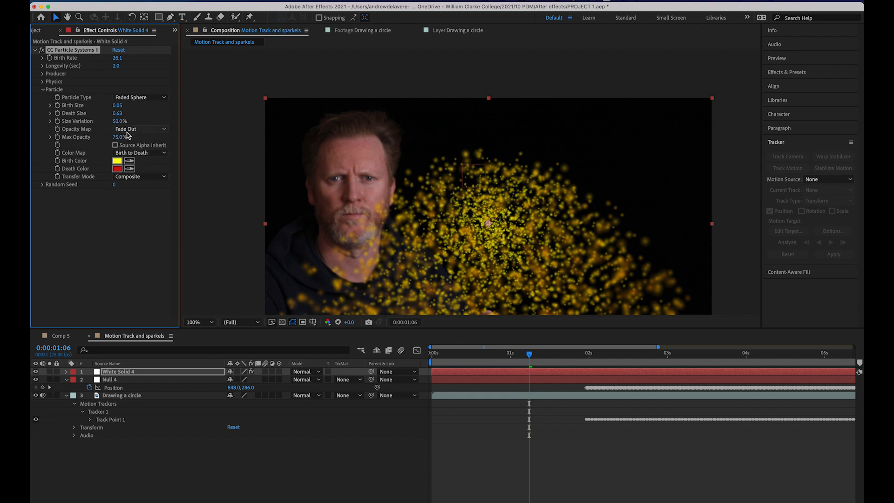
{"action": "left_click_drag", "start_coordinate": [118, 123], "coordinate": [140, 125]}
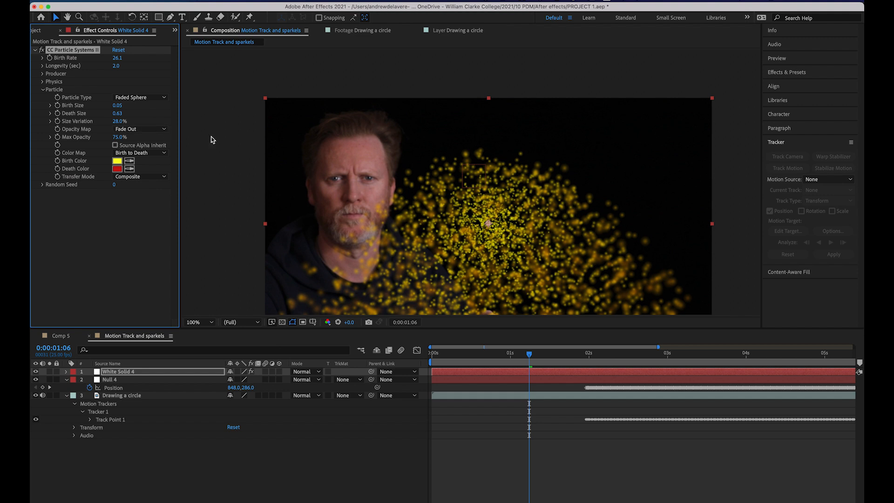
Step: At 0:00:01:21, place the particle effect's Producer Position on the raised fingertip at 850.0, 290.0
{"action": "left_click_drag", "start_coordinate": [529, 359], "coordinate": [576, 366]}
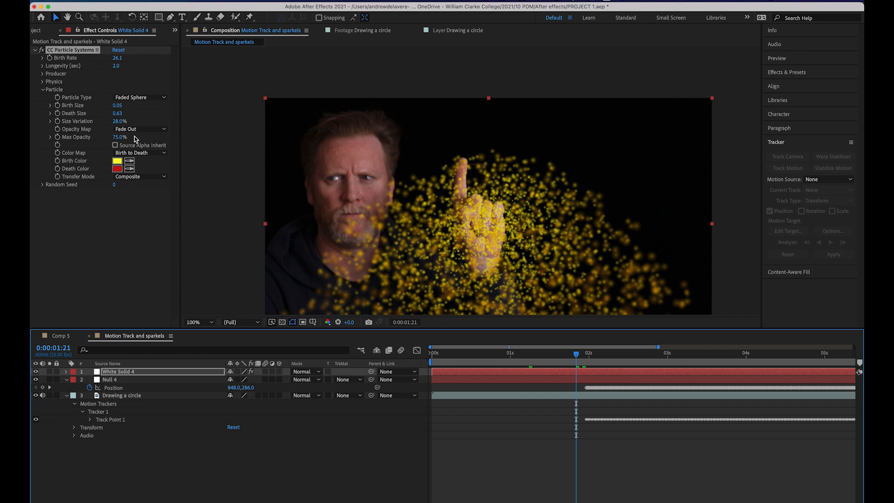
{"action": "left_click", "coordinate": [43, 82]}
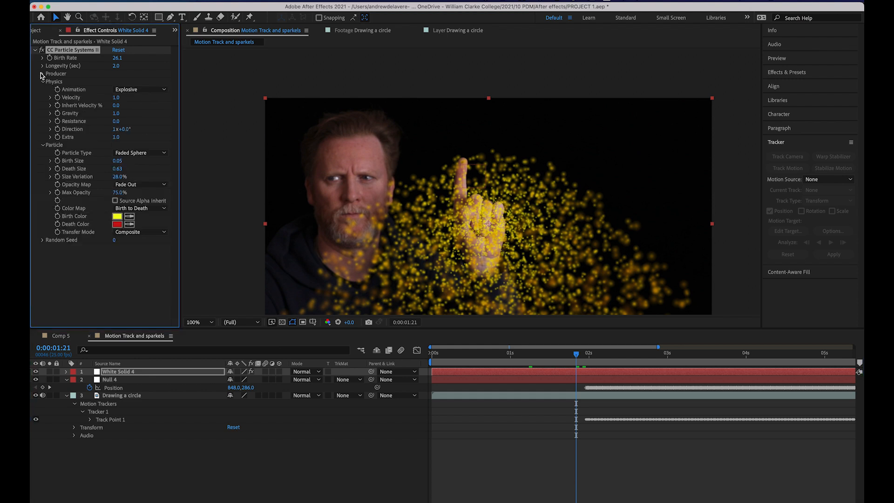
{"action": "left_click", "coordinate": [43, 74]}
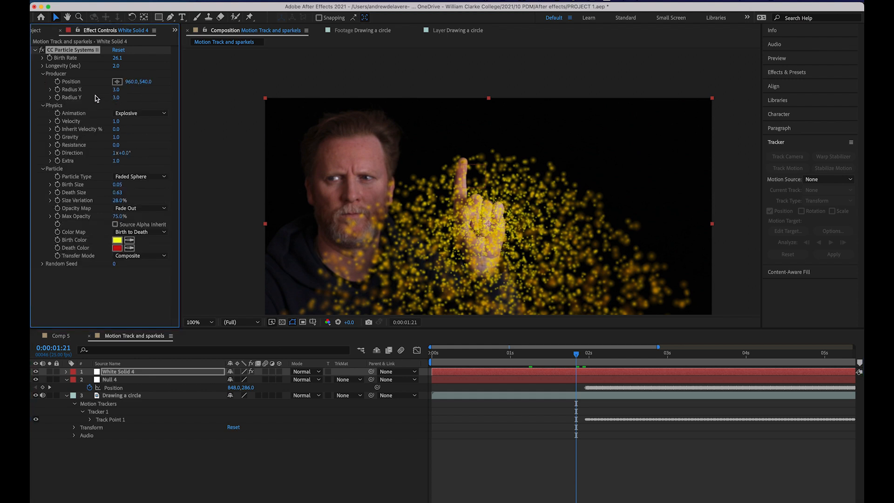
{"action": "left_click", "coordinate": [117, 84]}
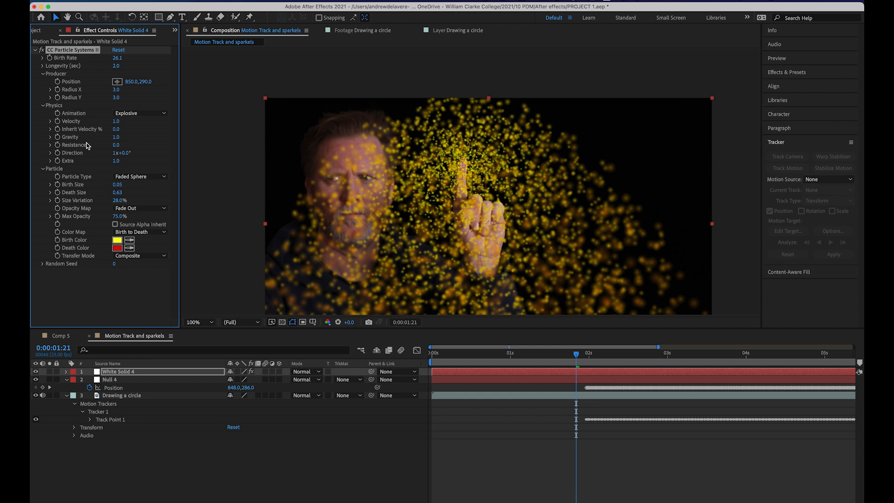
Step: Set the particle effect's Velocity to 0.5 and preview the animation from 0:00:00:09
{"action": "left_click", "coordinate": [150, 114]}
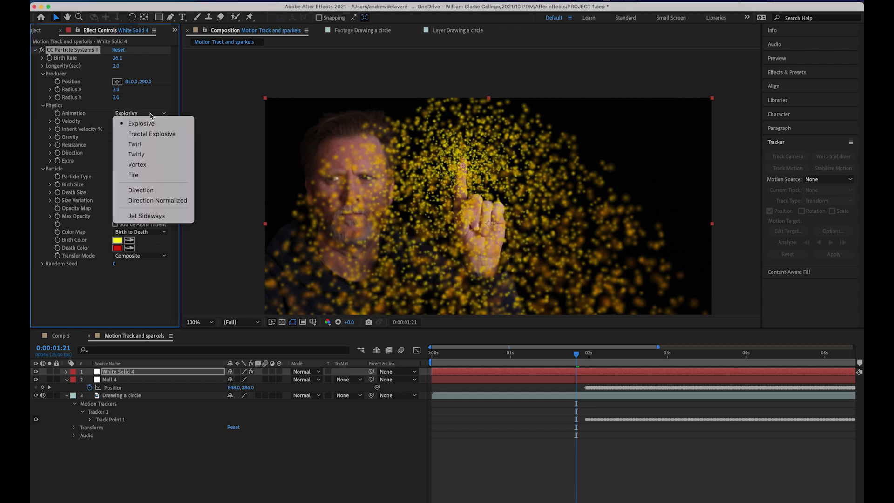
{"action": "left_click", "coordinate": [97, 142]}
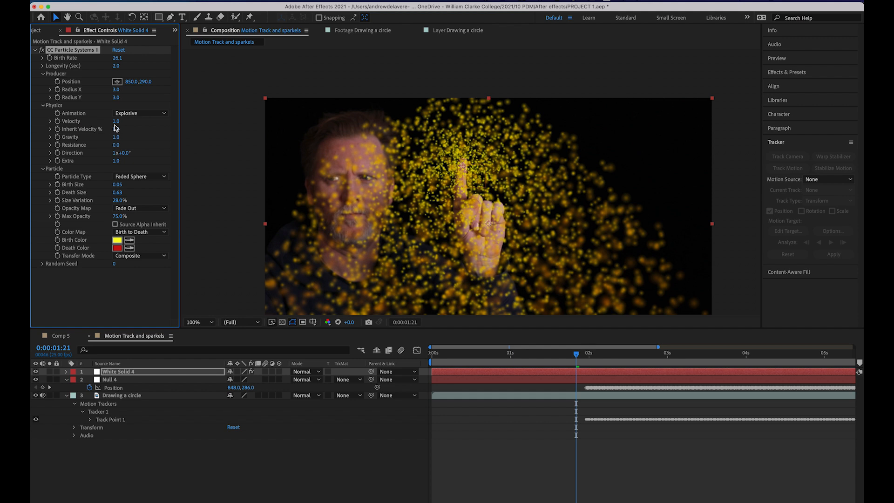
{"action": "left_click_drag", "start_coordinate": [116, 125], "coordinate": [95, 127]}
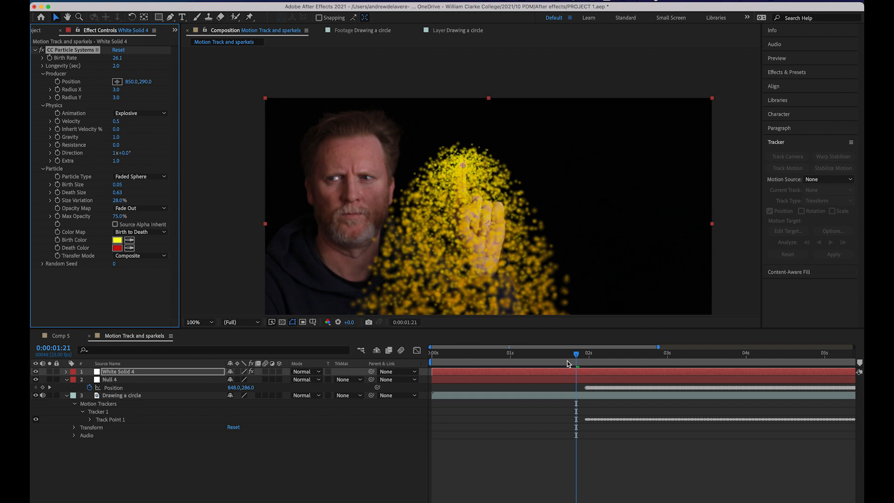
{"action": "left_click_drag", "start_coordinate": [578, 358], "coordinate": [464, 357]}
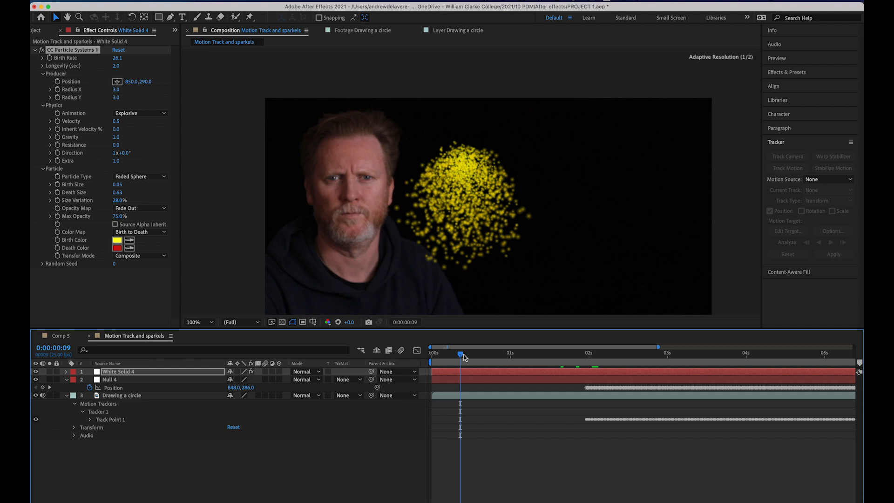
{"action": "key", "text": "space"}
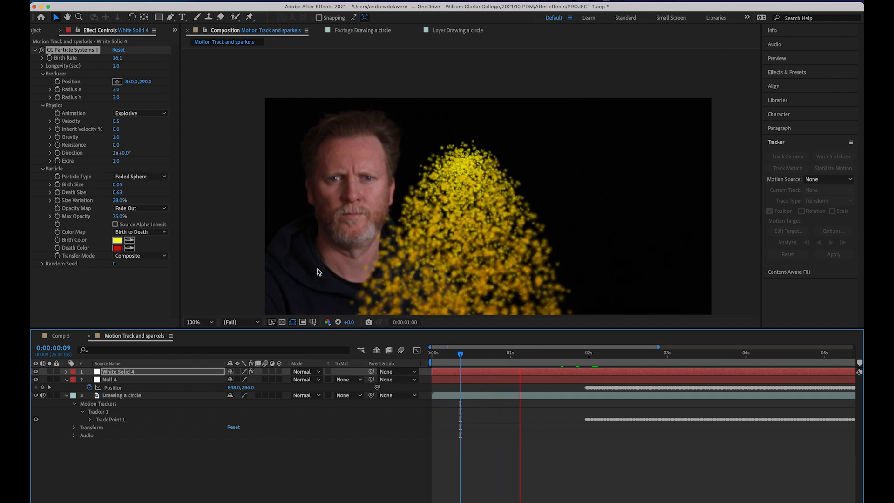
Step: Set the particle effect's Gravity to 0.1 and Velocity to 0.2, and preview the animation from 0:00:02:01
{"action": "left_click_drag", "start_coordinate": [116, 137], "coordinate": [83, 146]}
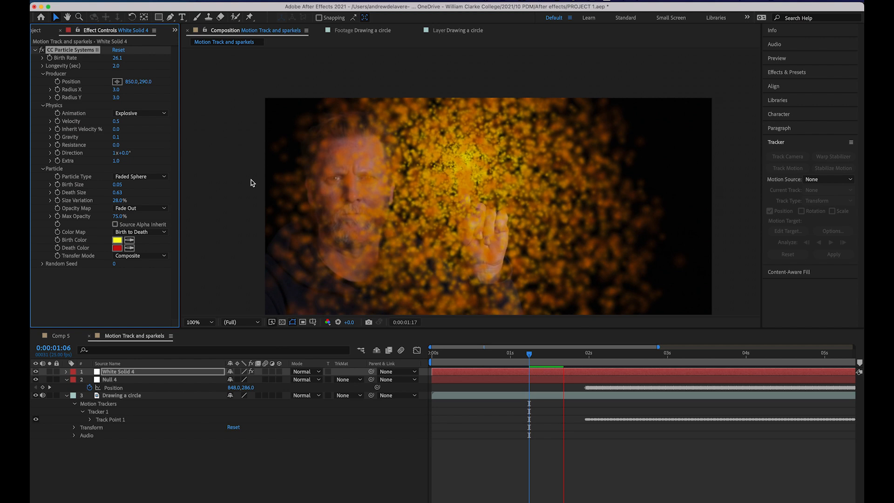
{"action": "left_click_drag", "start_coordinate": [121, 124], "coordinate": [107, 123]}
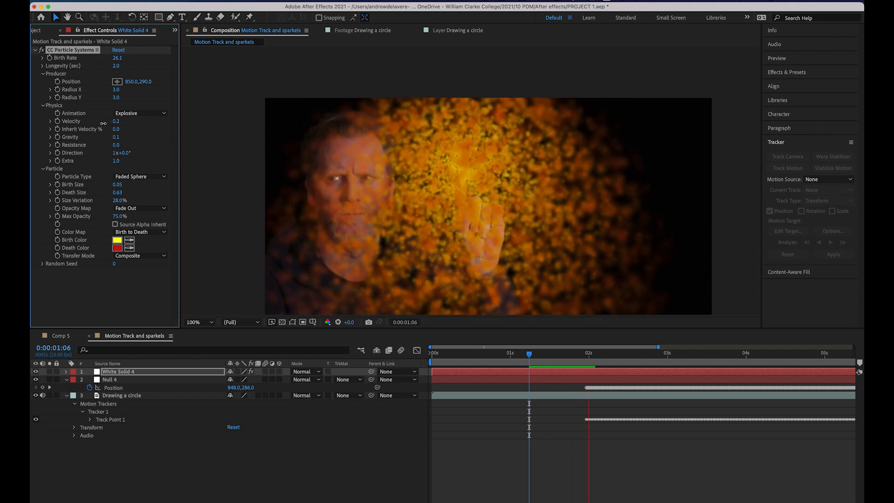
{"action": "key", "text": "space"}
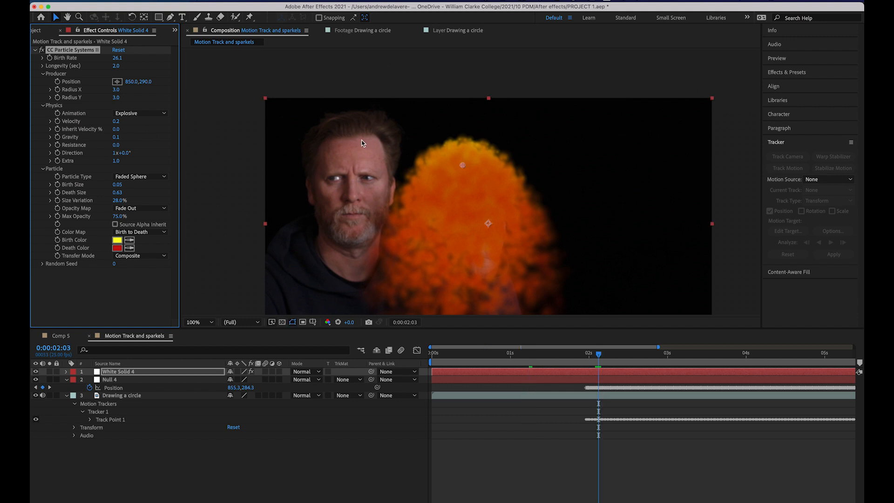
{"action": "left_click_drag", "start_coordinate": [599, 354], "coordinate": [593, 355]}
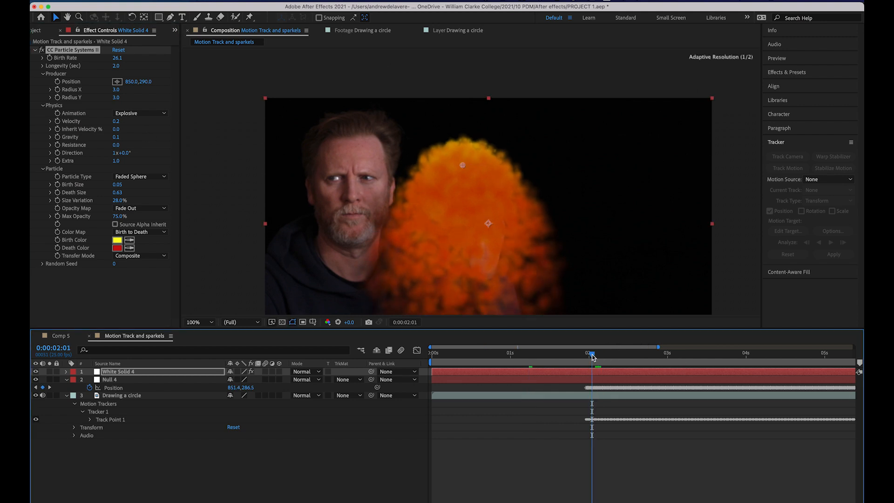
{"action": "key", "text": "space"}
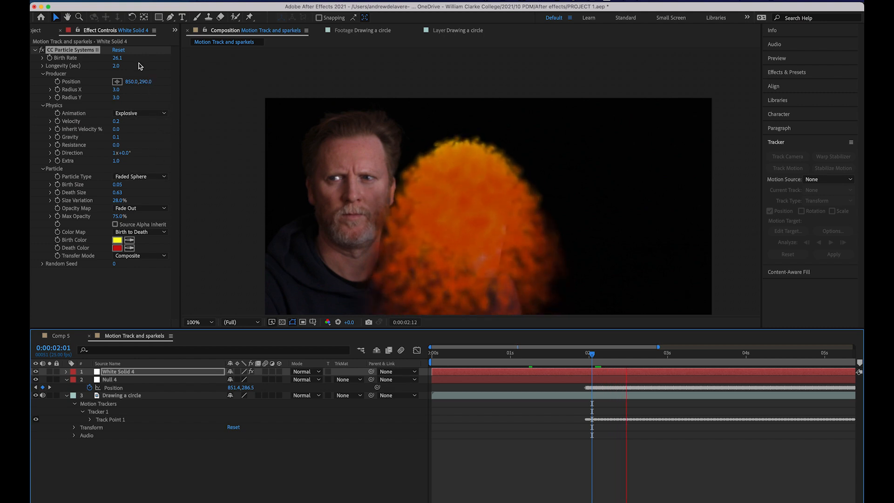
Step: Set the particle effect's Birth Rate to 13.1, Death Size to 0.31, Birth Size to 0.01, and the producer's Radius X and Radius Y to 2.0
{"action": "left_click_drag", "start_coordinate": [119, 59], "coordinate": [64, 66]}
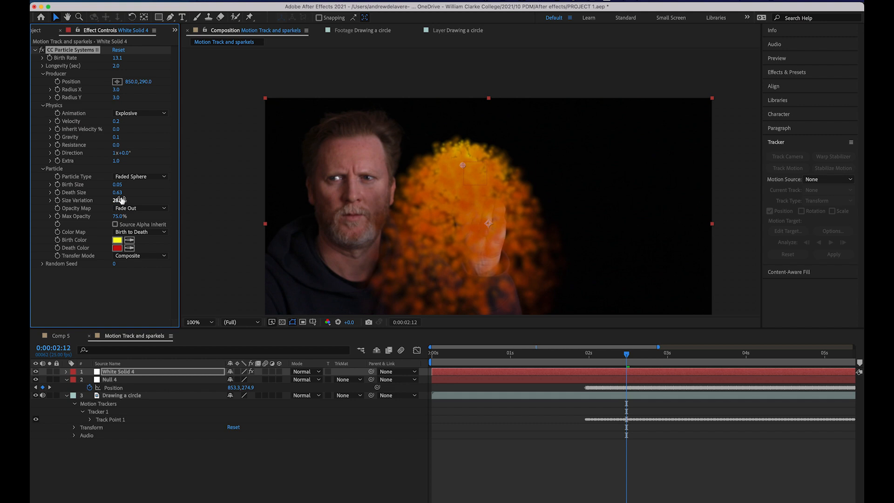
{"action": "left_click_drag", "start_coordinate": [114, 193], "coordinate": [101, 196]}
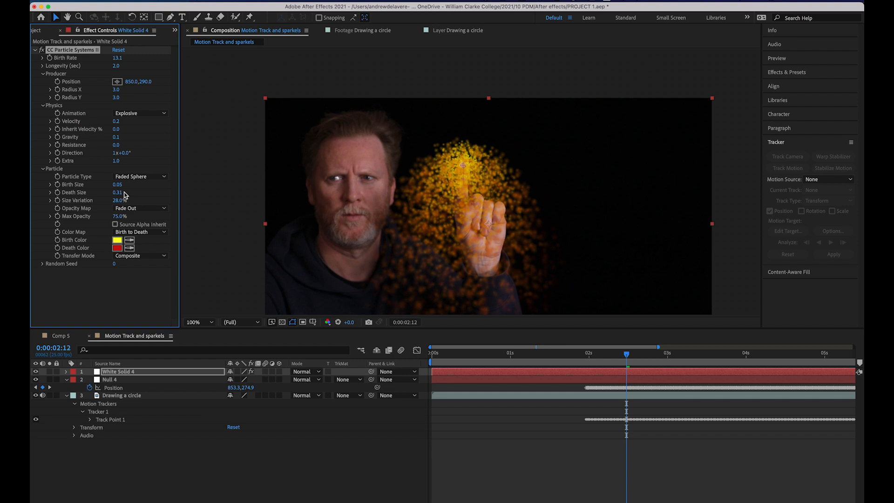
{"action": "left_click_drag", "start_coordinate": [120, 187], "coordinate": [117, 185]}
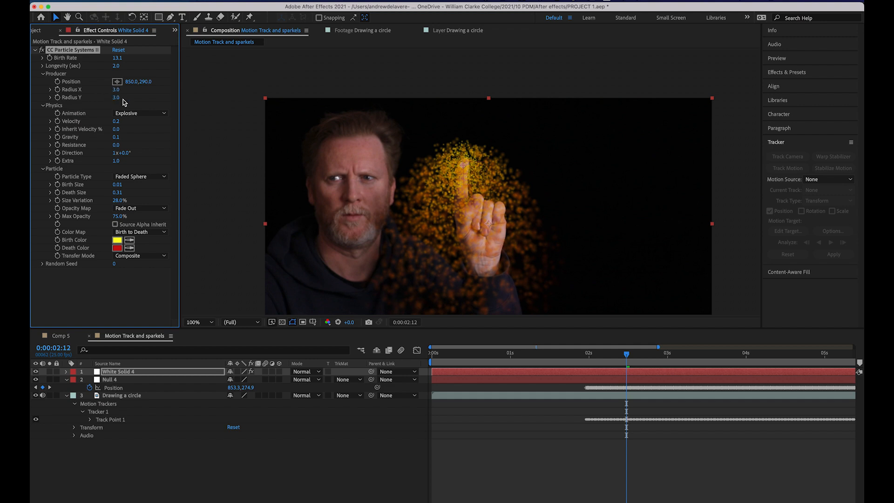
{"action": "left_click_drag", "start_coordinate": [116, 90], "coordinate": [107, 92]}
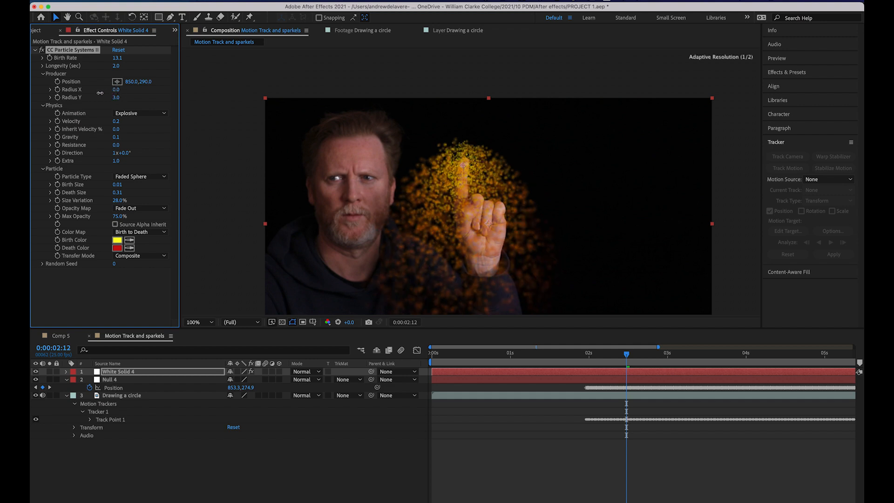
{"action": "left_click_drag", "start_coordinate": [99, 93], "coordinate": [106, 98]}
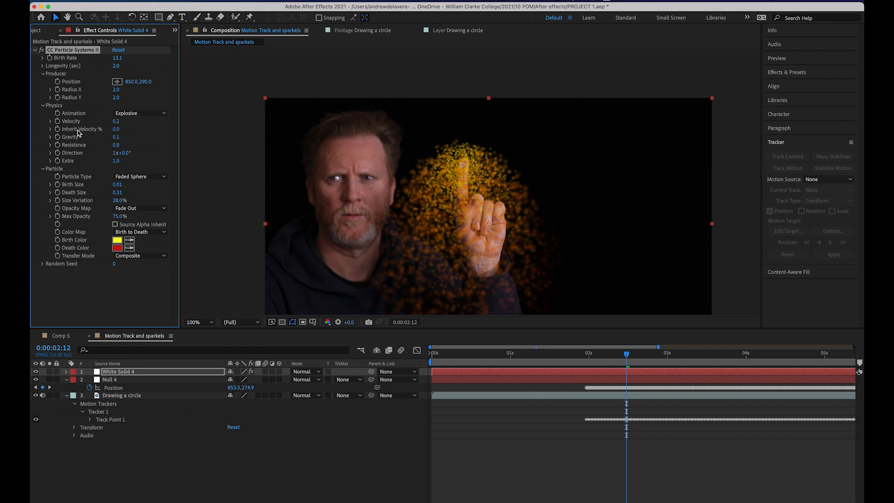
Step: Try the Direction, Direction Normalized and Twirl physics animations, and set the Animation back to Explosive
{"action": "left_click", "coordinate": [133, 114]}
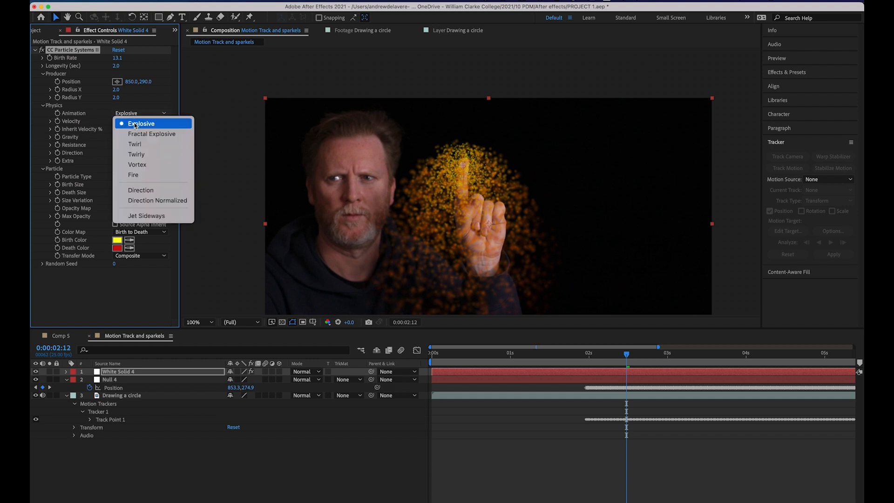
{"action": "left_click", "coordinate": [145, 192]}
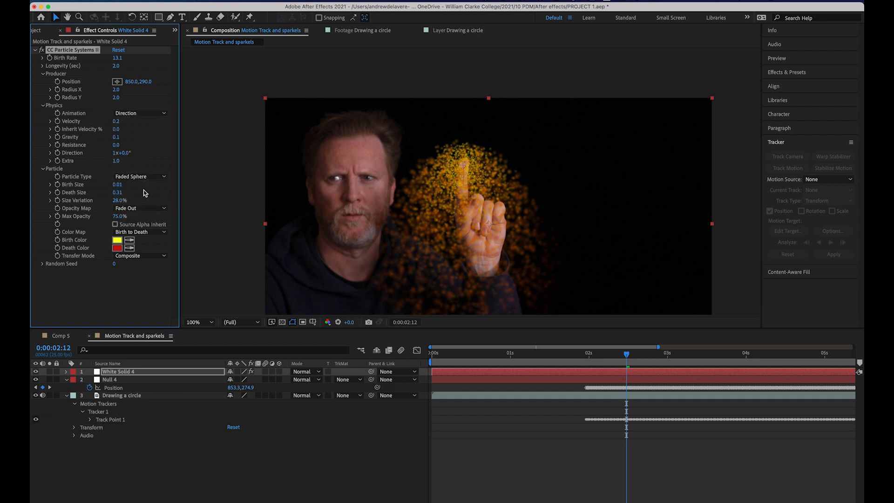
{"action": "left_click", "coordinate": [139, 115]}
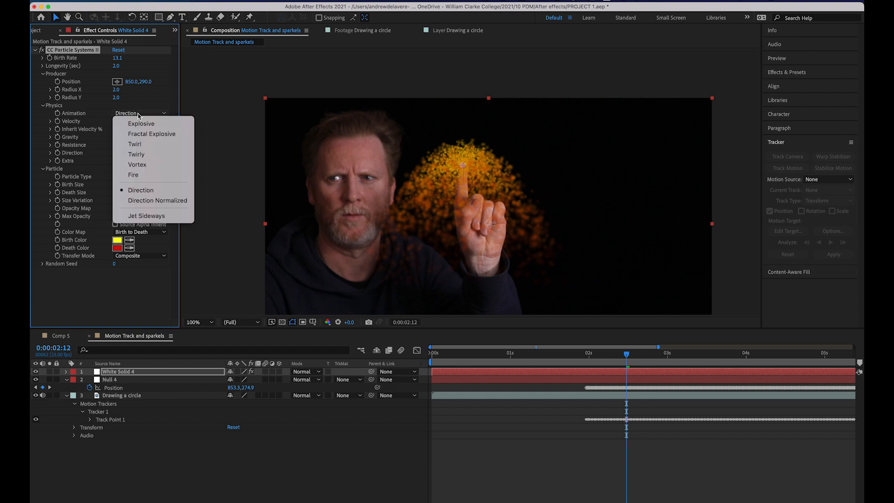
{"action": "left_click", "coordinate": [146, 201]}
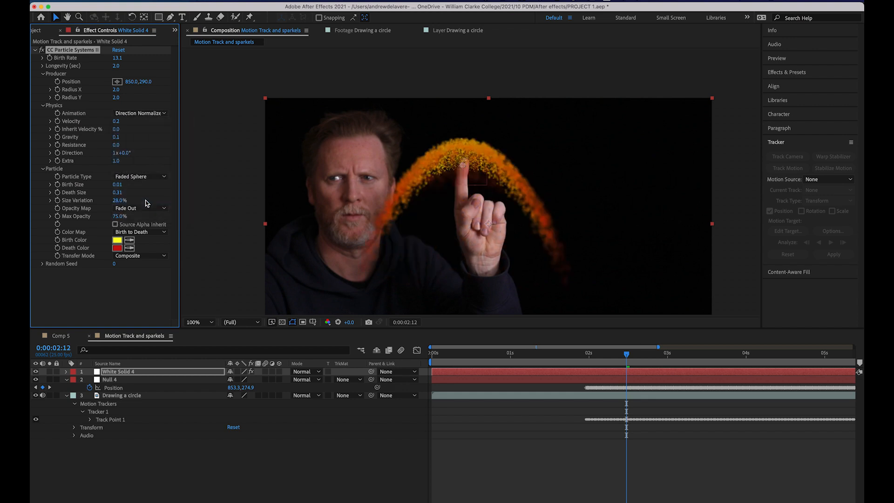
{"action": "left_click", "coordinate": [140, 114]}
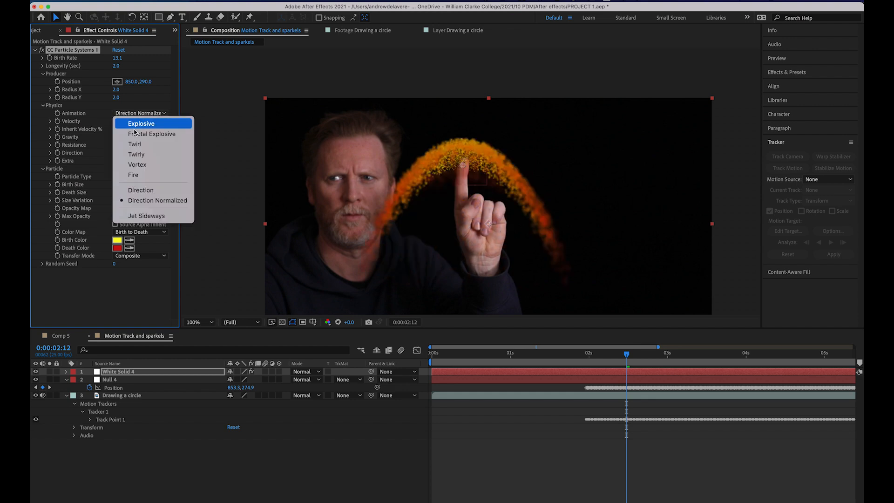
{"action": "left_click", "coordinate": [134, 145]}
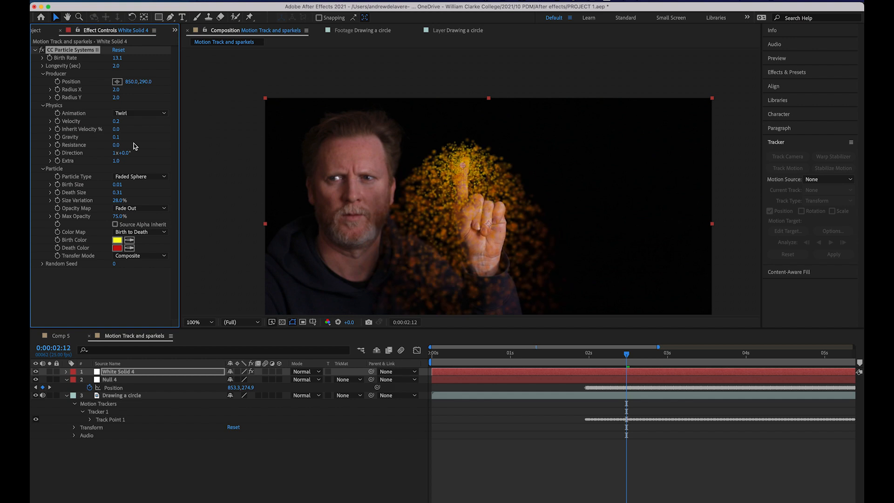
{"action": "left_click", "coordinate": [138, 114]}
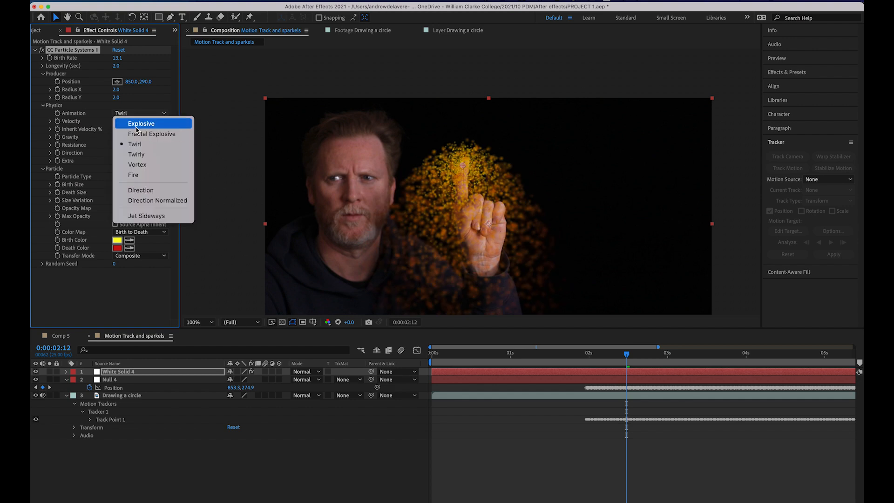
{"action": "left_click", "coordinate": [137, 126]}
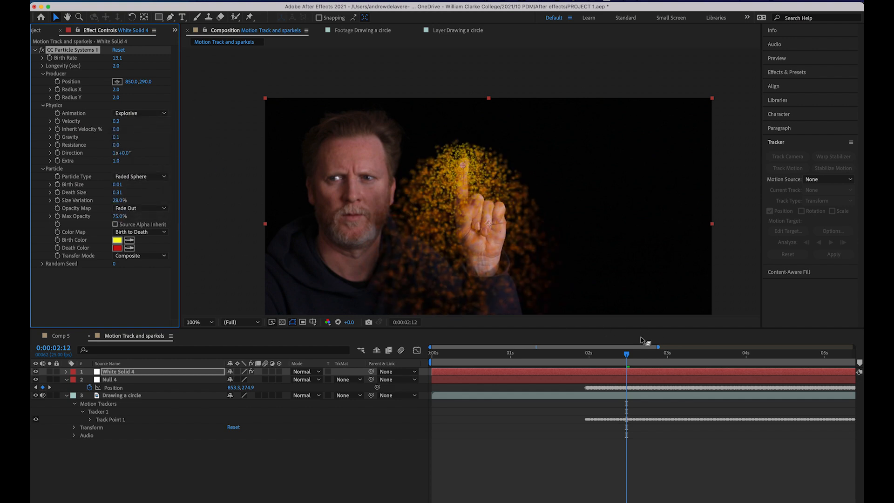
Step: Preview the particle animation from the start of the composition
{"action": "left_click_drag", "start_coordinate": [626, 354], "coordinate": [405, 347]}
{"action": "key", "text": "space"}
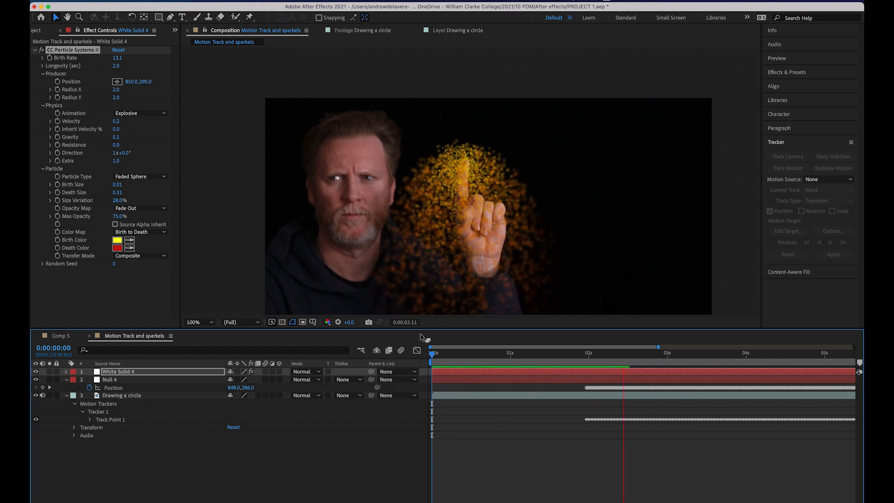
{"action": "key", "text": "space"}
Step: Trim the start of the White Solid 4 layer to 0:00:01:24, at the first tracked position keyframe of Null 4
{"action": "left_click_drag", "start_coordinate": [651, 356], "coordinate": [586, 361]}
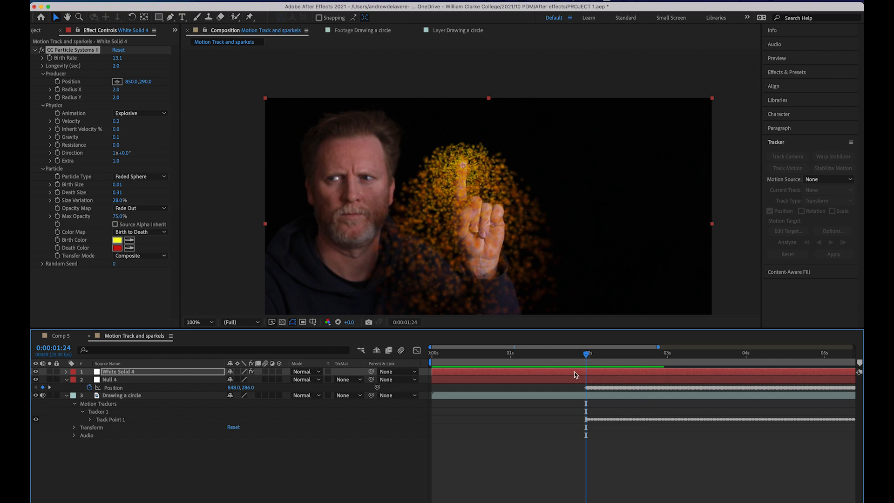
{"action": "left_click", "coordinate": [553, 373]}
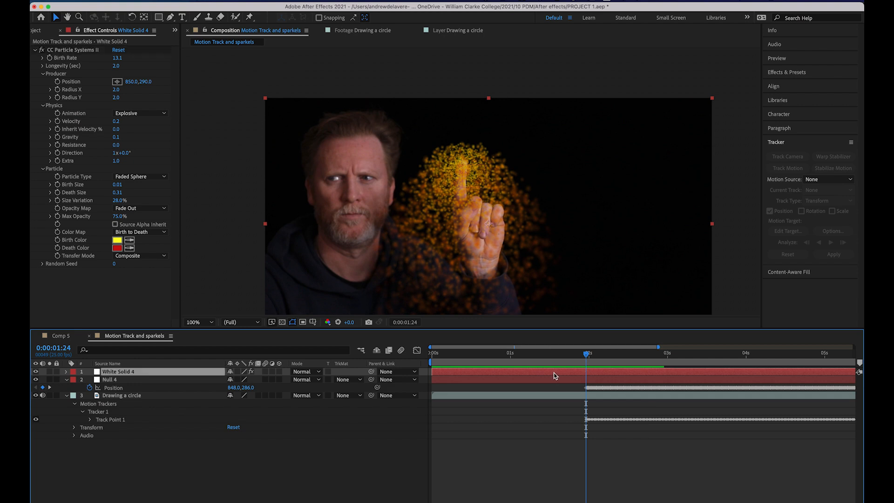
{"action": "key", "text": "alt+bracketleft"}
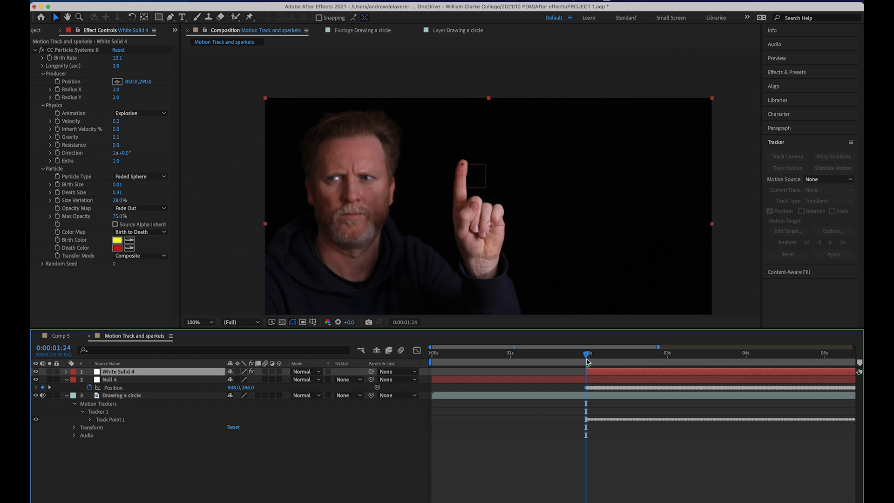
{"action": "mouse_move", "coordinate": [588, 360]}
{"action": "left_mouse_down"}
{"action": "mouse_move", "coordinate": [710, 360]}
{"action": "mouse_move", "coordinate": [583, 362]}
{"action": "left_mouse_up"}
{"action": "key", "text": "Page_Down"}
Step: Link the Producer Position of White Solid 4's CC Particle Systems II effect to the Position property of Null 4
{"action": "left_click", "coordinate": [66, 372]}
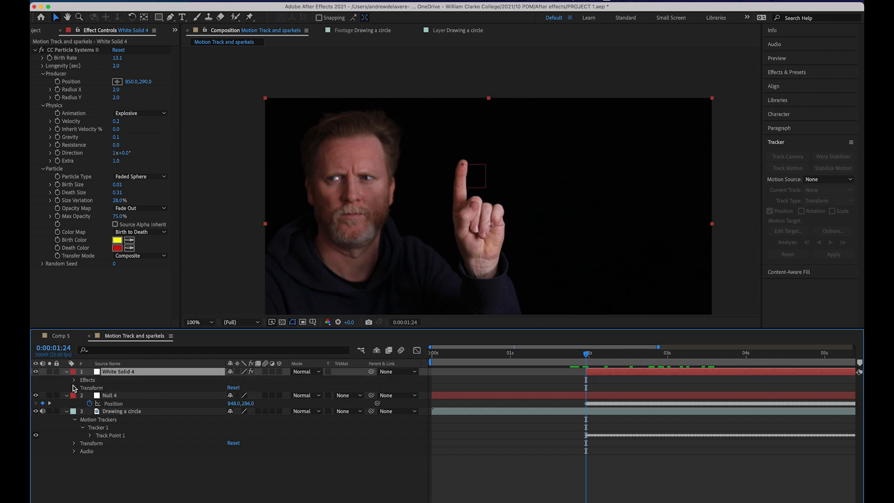
{"action": "left_click", "coordinate": [73, 381]}
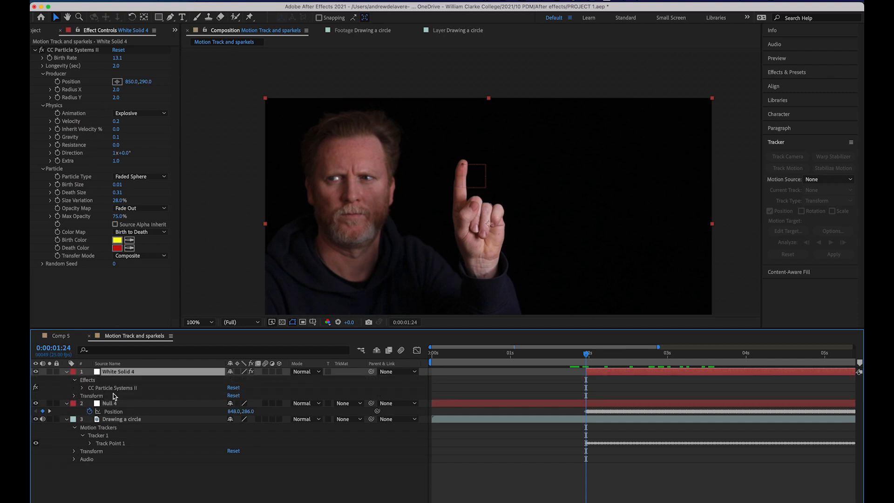
{"action": "left_click", "coordinate": [83, 388]}
{"action": "scroll", "coordinate": [150, 396], "scroll_direction": "down", "scroll_amount": 2}
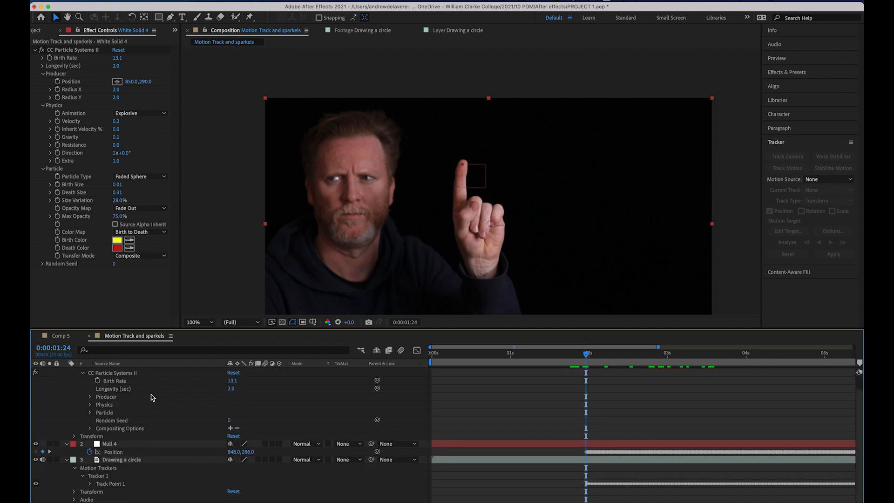
{"action": "scroll", "coordinate": [265, 405], "scroll_direction": "up", "scroll_amount": 1}
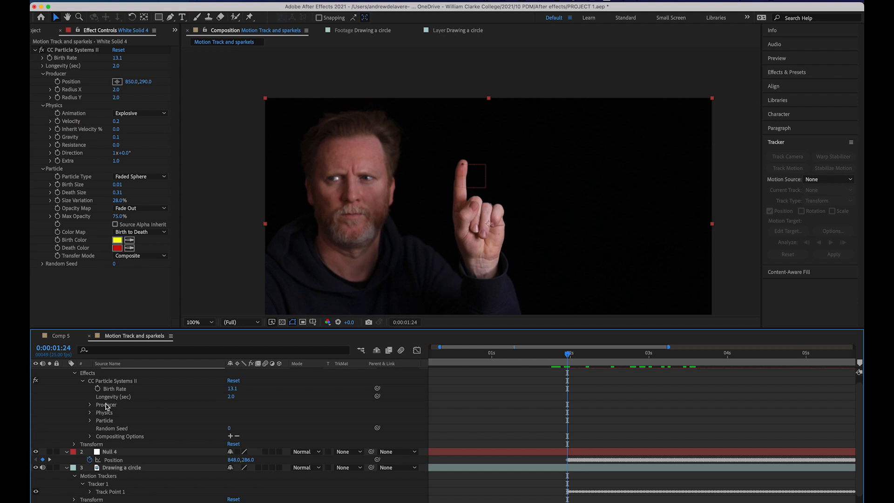
{"action": "left_click", "coordinate": [91, 405]}
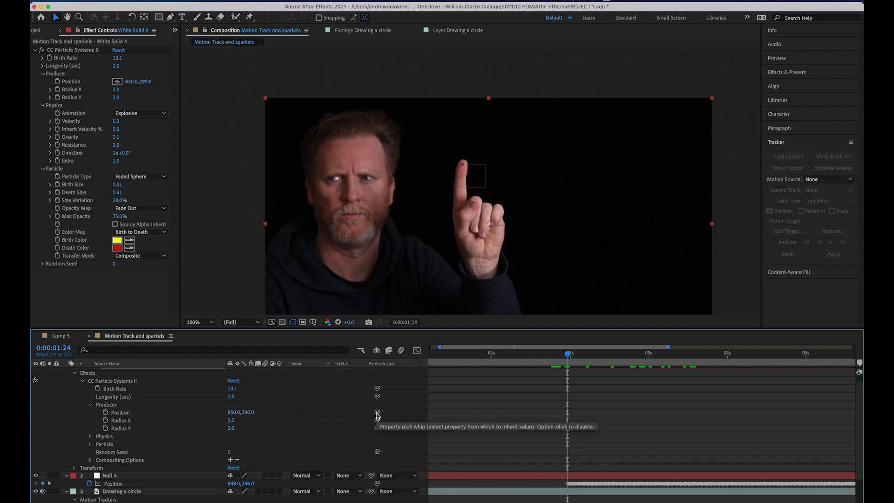
{"action": "left_click_drag", "start_coordinate": [377, 413], "coordinate": [105, 478]}
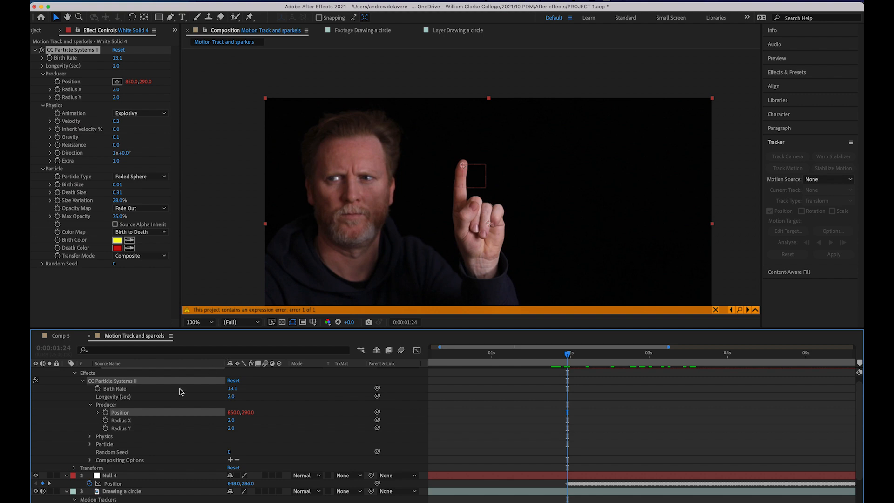
{"action": "left_click_drag", "start_coordinate": [377, 412], "coordinate": [107, 486]}
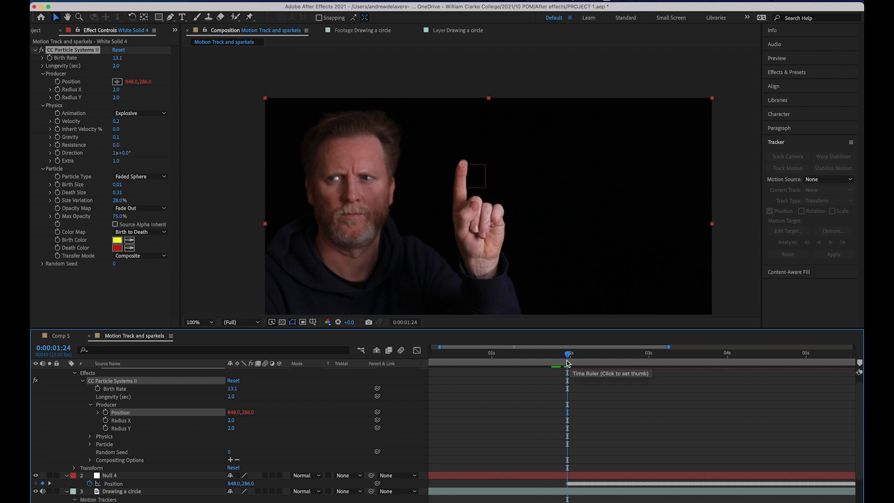
Step: Preview the tracked particles from 0:00:01:24, then park the playhead at 0:00:04:21
{"action": "key", "text": "space"}
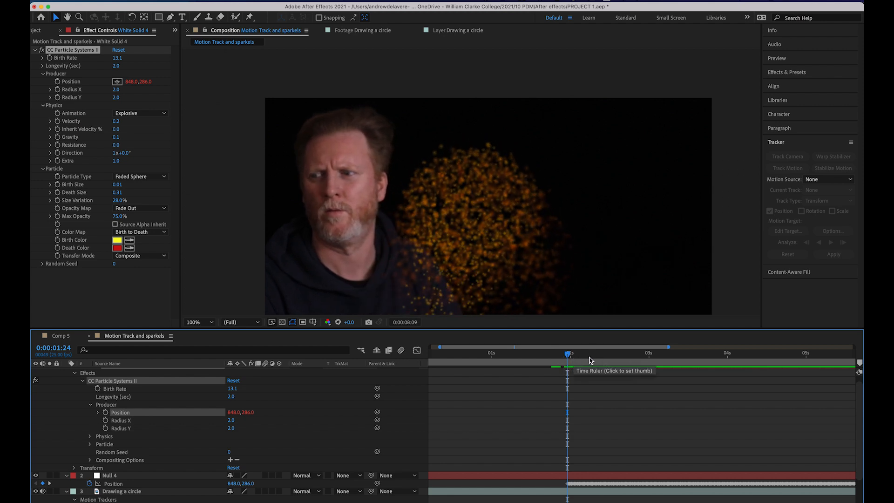
{"action": "key", "text": "space"}
{"action": "left_click_drag", "start_coordinate": [615, 362], "coordinate": [447, 368]}
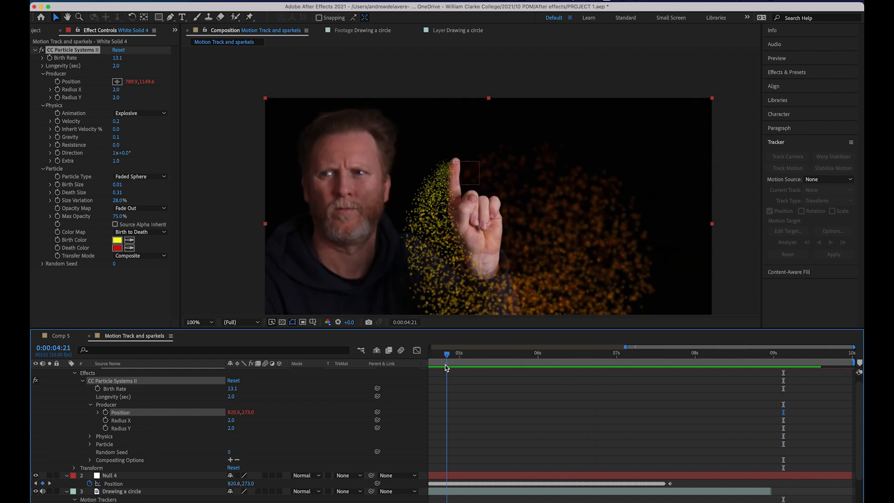
Step: In the particle effect's Physics settings, reduce the Gravity and set the Velocity to 0.07
{"action": "scroll", "coordinate": [140, 414], "scroll_direction": "up", "scroll_amount": 1}
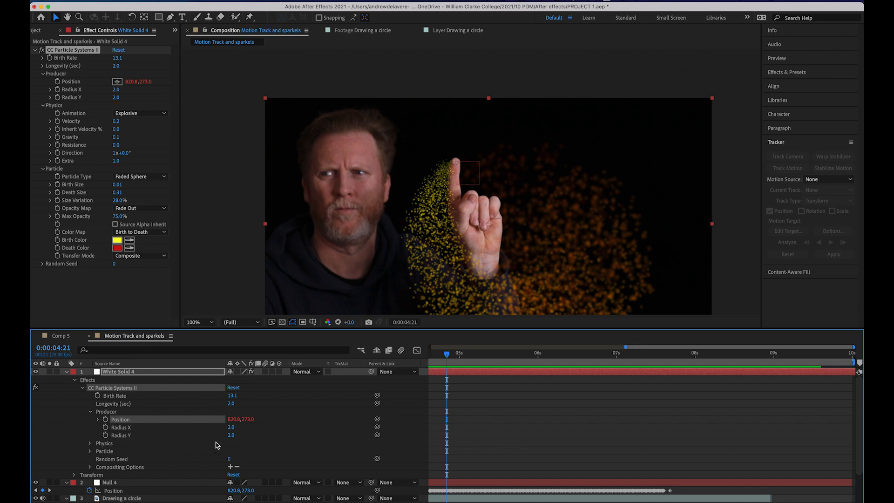
{"action": "left_click", "coordinate": [93, 448]}
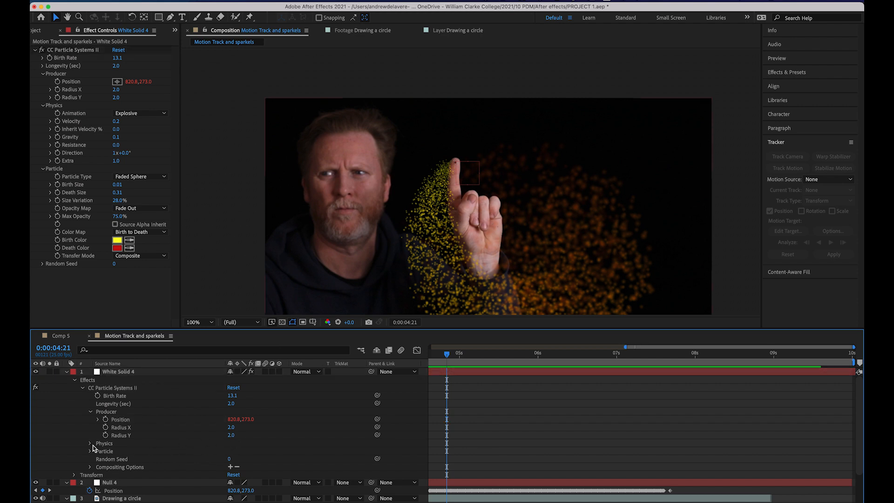
{"action": "left_click", "coordinate": [91, 445]}
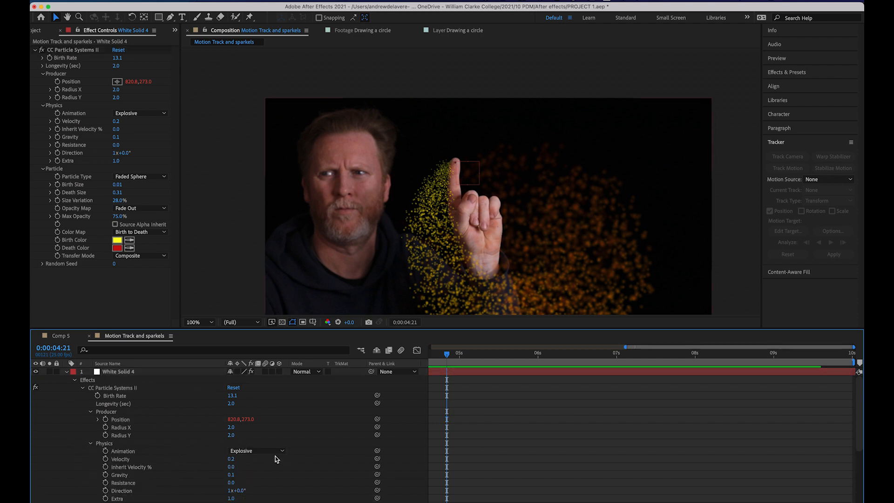
{"action": "scroll", "coordinate": [275, 459], "scroll_direction": "down", "scroll_amount": 3}
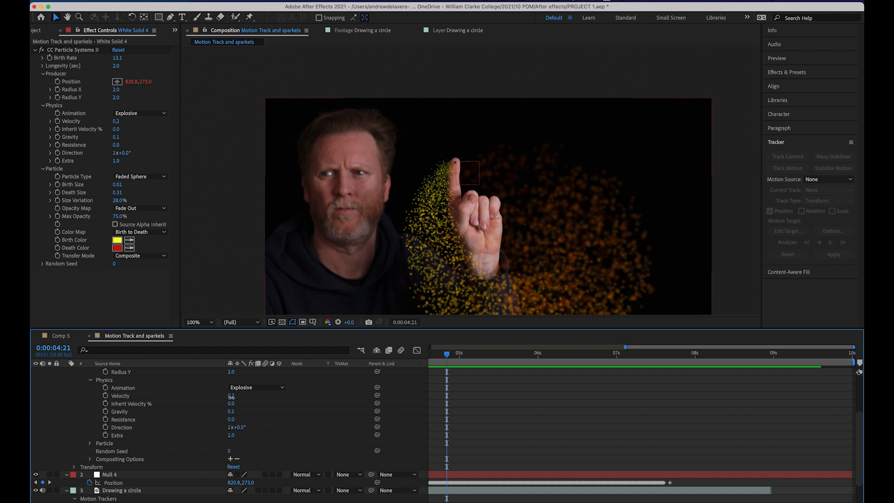
{"action": "left_click_drag", "start_coordinate": [231, 396], "coordinate": [226, 398]}
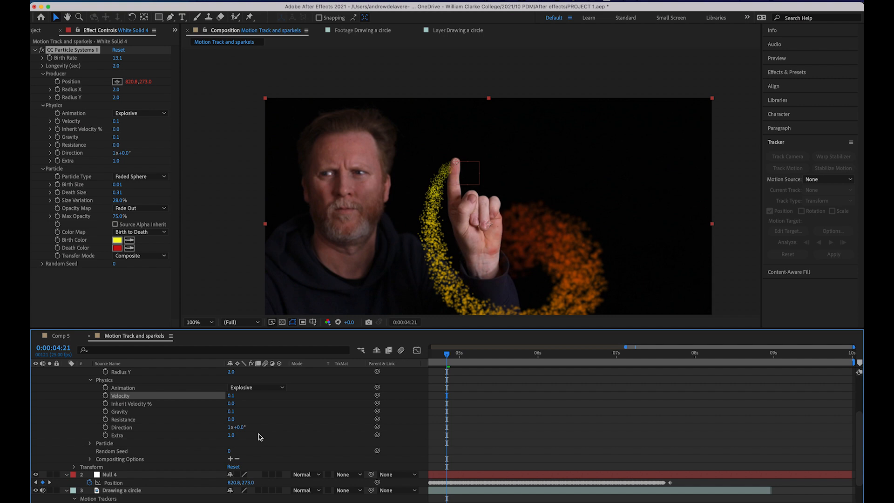
{"action": "left_click", "coordinate": [231, 412]}
{"action": "left_click", "coordinate": [241, 412]}
{"action": "left_click", "coordinate": [232, 396]}
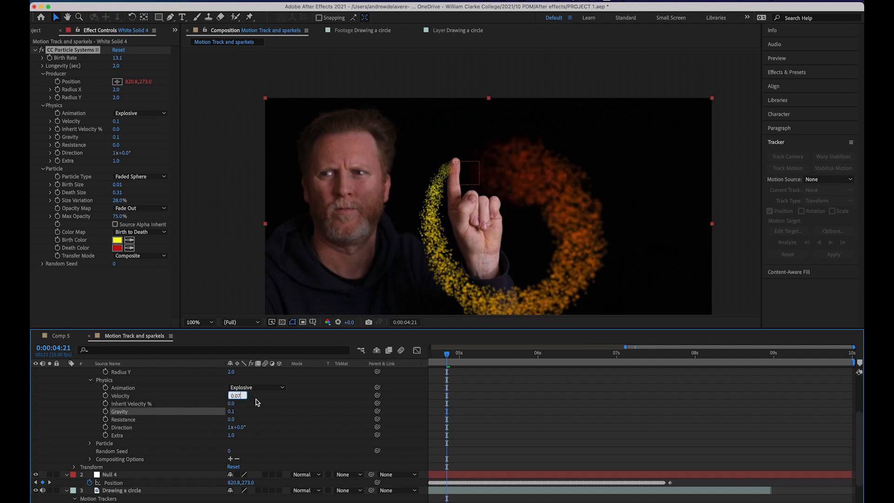
{"action": "key", "text": "Return"}
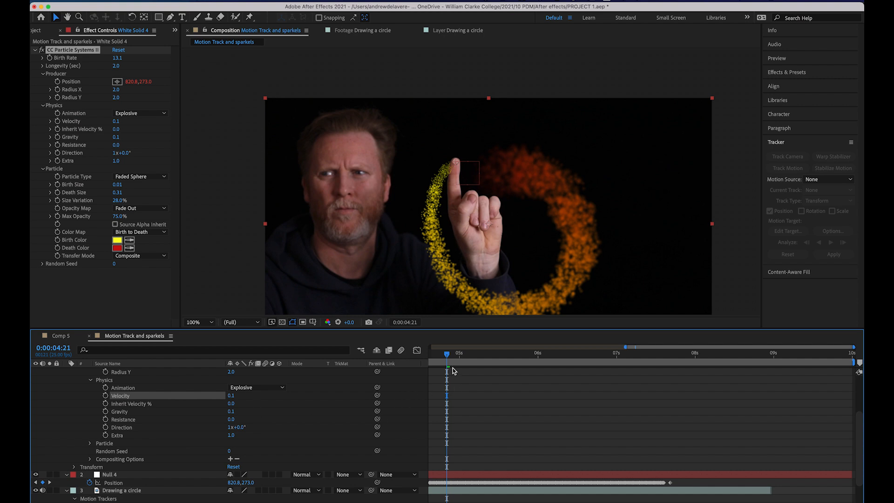
Step: Preview the tighter particle trail from the start of the composition
{"action": "left_click_drag", "start_coordinate": [447, 369], "coordinate": [409, 387]}
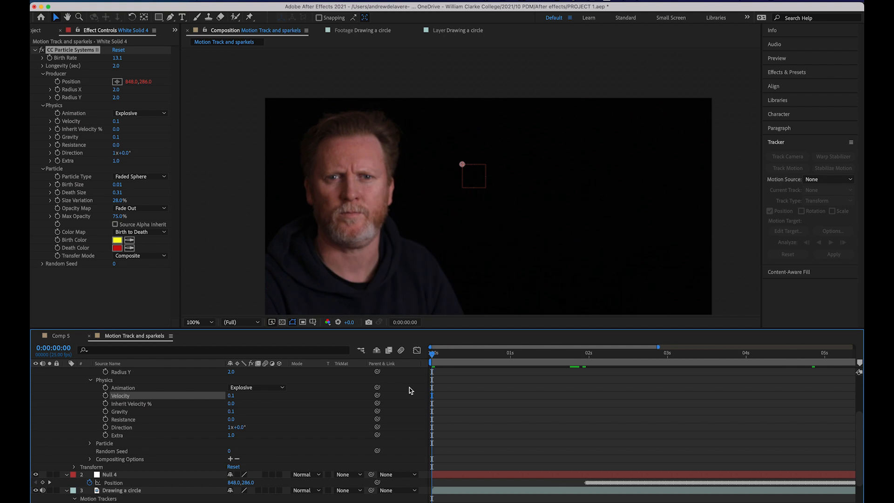
{"action": "key", "text": "space"}
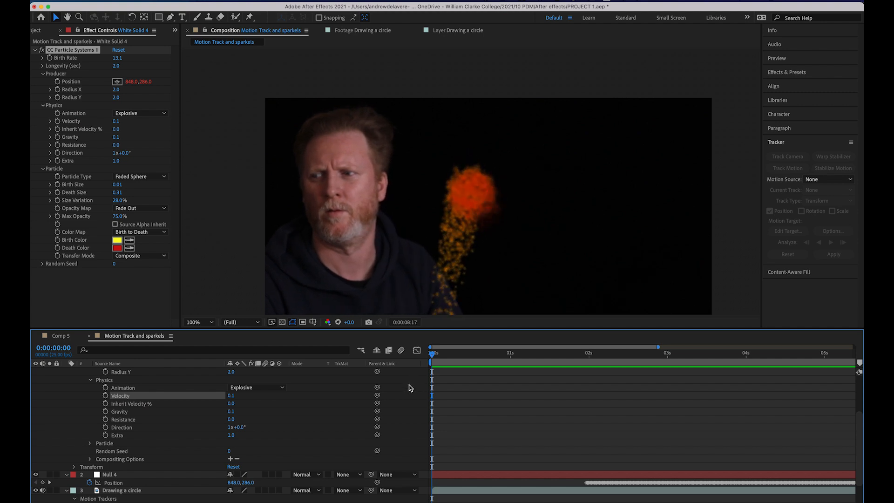
{"action": "key", "text": "space"}
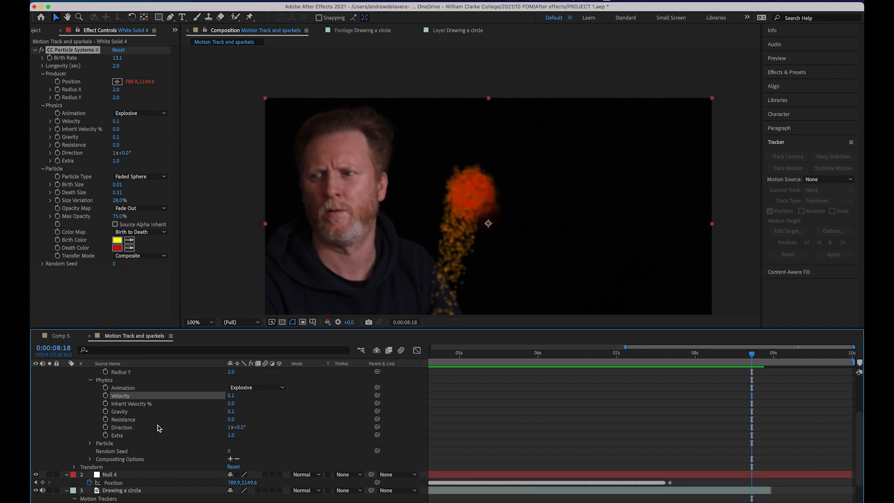
Step: Set the particles' Birth Color to blue 2062FA and their Death Color to dark purple 540276
{"action": "left_click", "coordinate": [116, 241]}
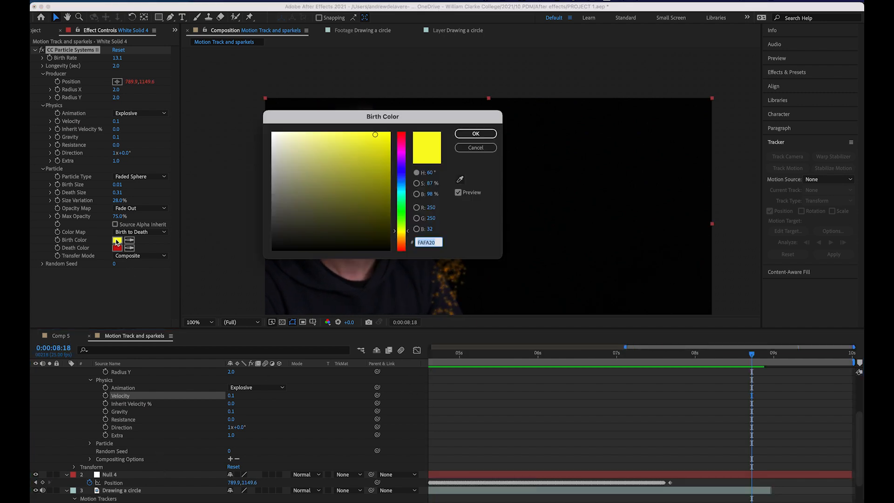
{"action": "left_click", "coordinate": [403, 177]}
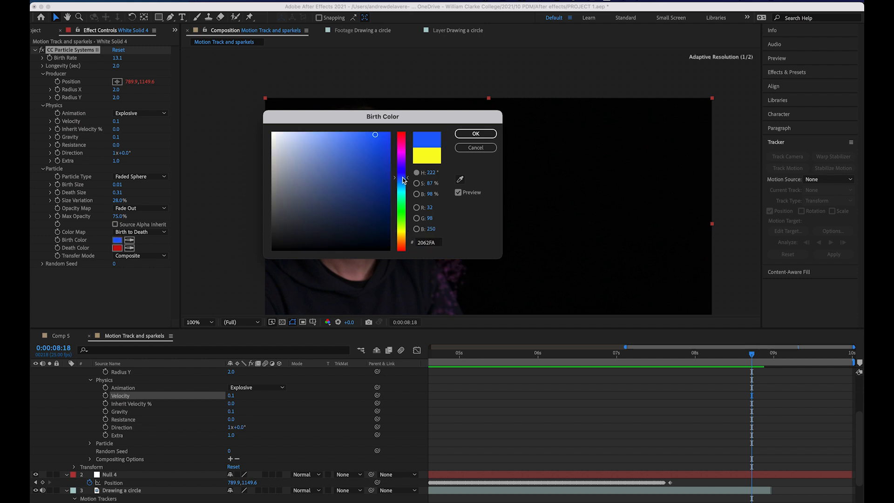
{"action": "left_click", "coordinate": [475, 133]}
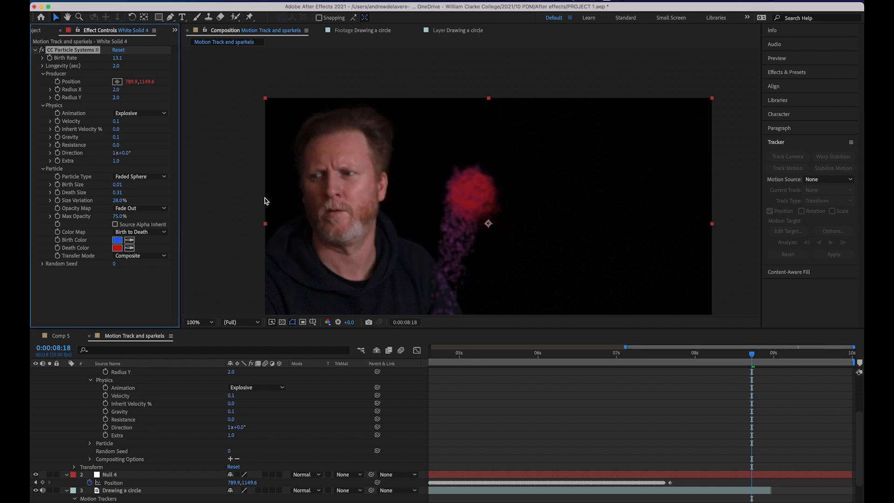
{"action": "left_click", "coordinate": [117, 248]}
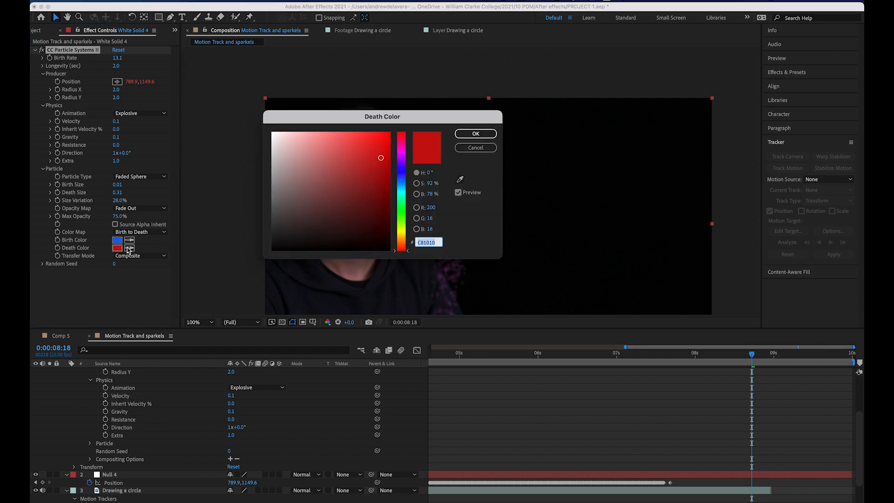
{"action": "left_click", "coordinate": [406, 158]}
{"action": "left_click_drag", "start_coordinate": [387, 234], "coordinate": [388, 196]}
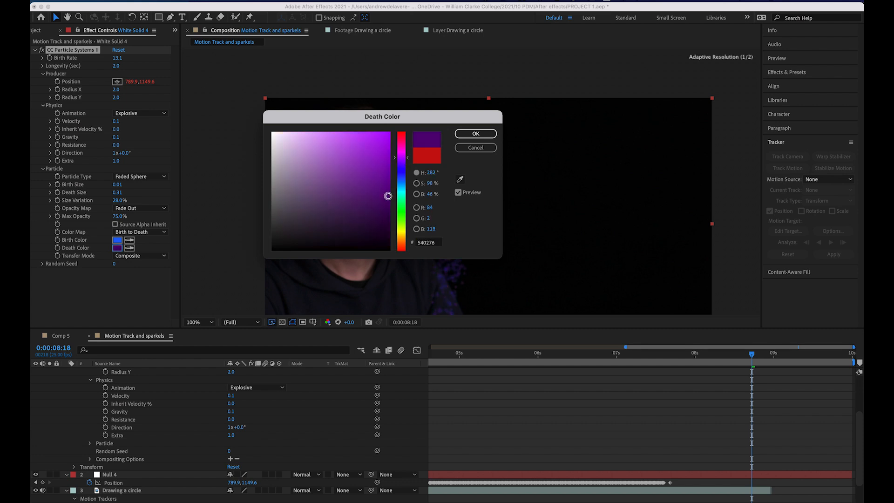
{"action": "left_click", "coordinate": [475, 133]}
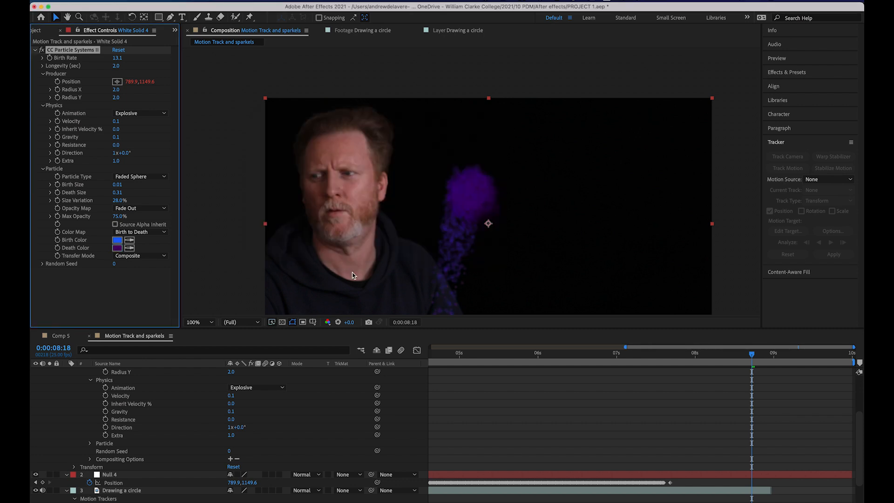
Step: At 0:00:05:17, lighten the particles' Birth Color to pale blue 9AB8FF
{"action": "left_click", "coordinate": [512, 353]}
{"action": "left_click", "coordinate": [117, 241]}
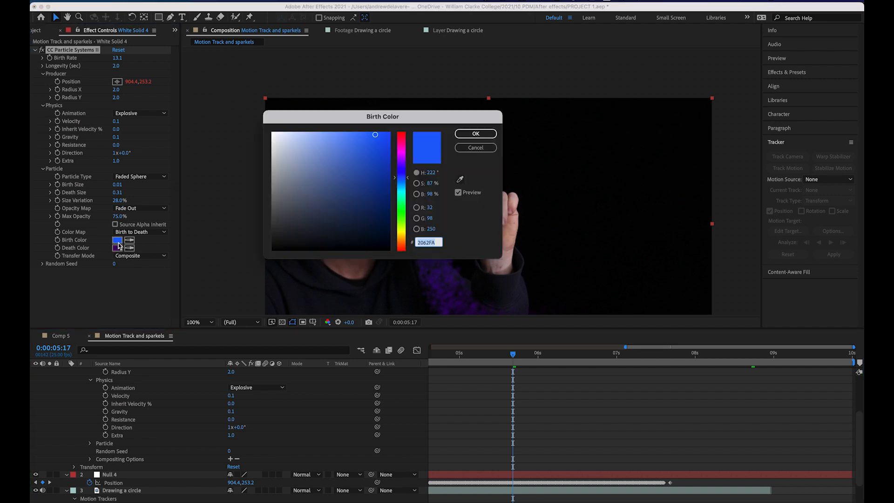
{"action": "mouse_move", "coordinate": [323, 168]}
{"action": "left_mouse_down"}
{"action": "mouse_move", "coordinate": [339, 184]}
{"action": "mouse_move", "coordinate": [319, 132]}
{"action": "left_mouse_up"}
{"action": "left_click", "coordinate": [480, 132]}
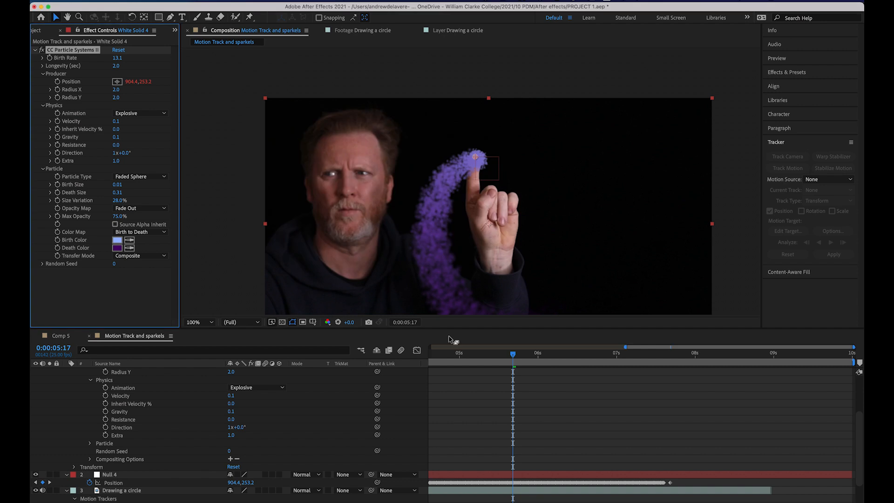
Step: Preview the blue and purple particle trail from 0:00:00:17
{"action": "key", "text": "space"}
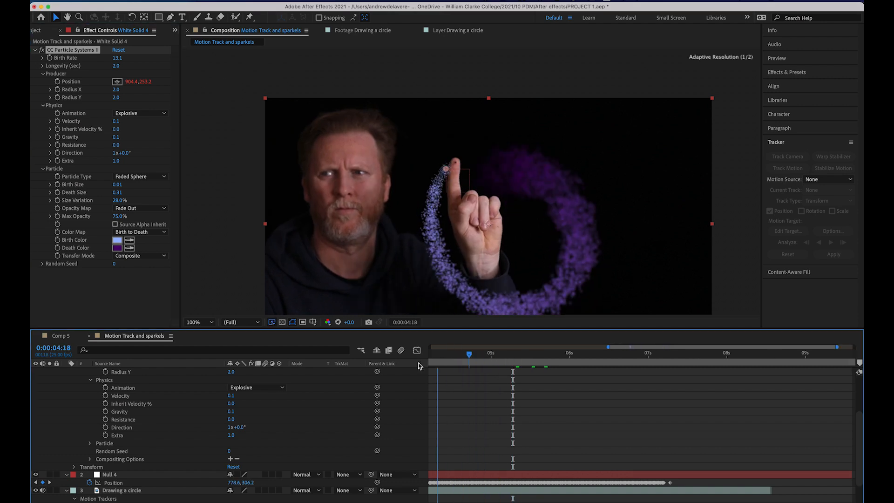
{"action": "key", "text": "space"}
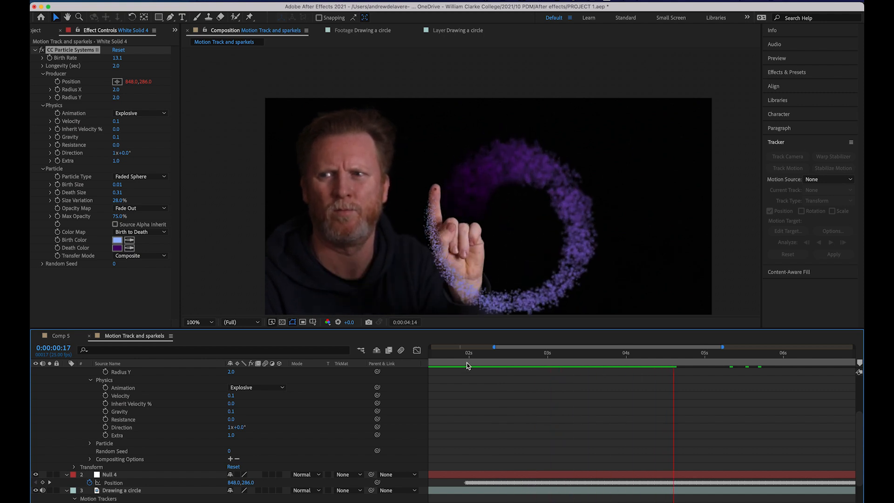
{"action": "key", "text": "space"}
Step: Change the particles' Birth Color to the near-white blue E0E9FE
{"action": "left_click", "coordinate": [117, 241]}
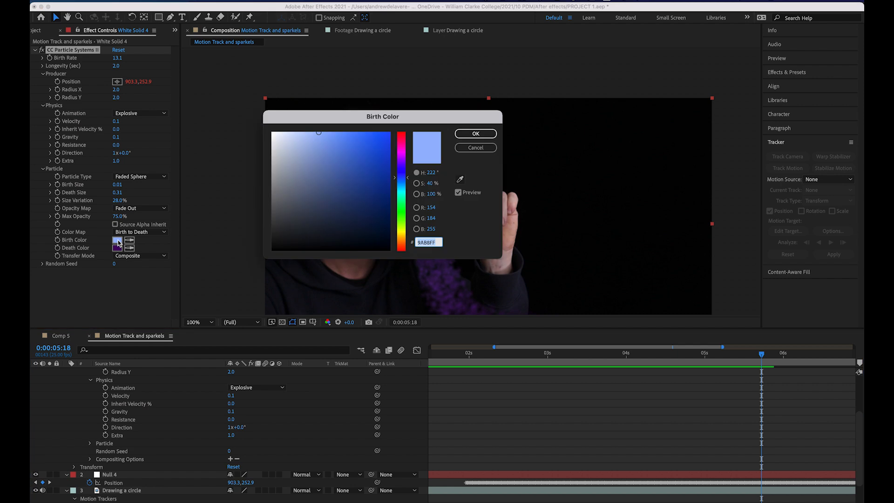
{"action": "left_click", "coordinate": [280, 132]}
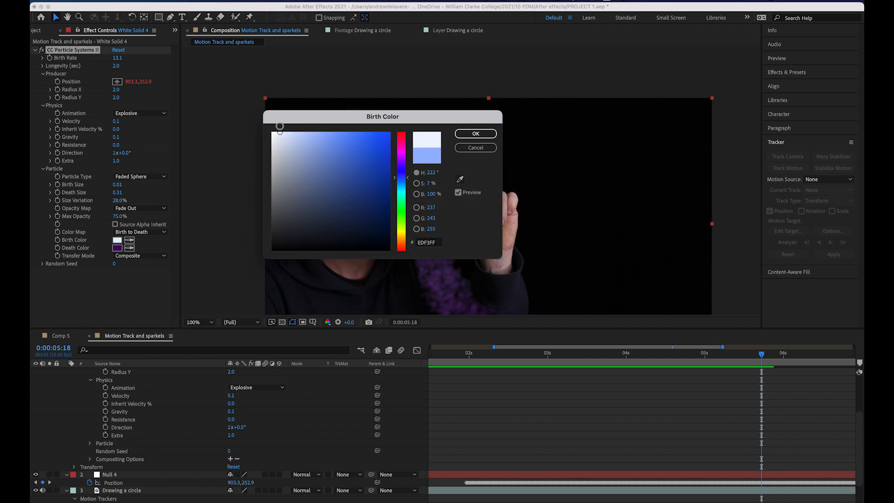
{"action": "left_click", "coordinate": [288, 133]}
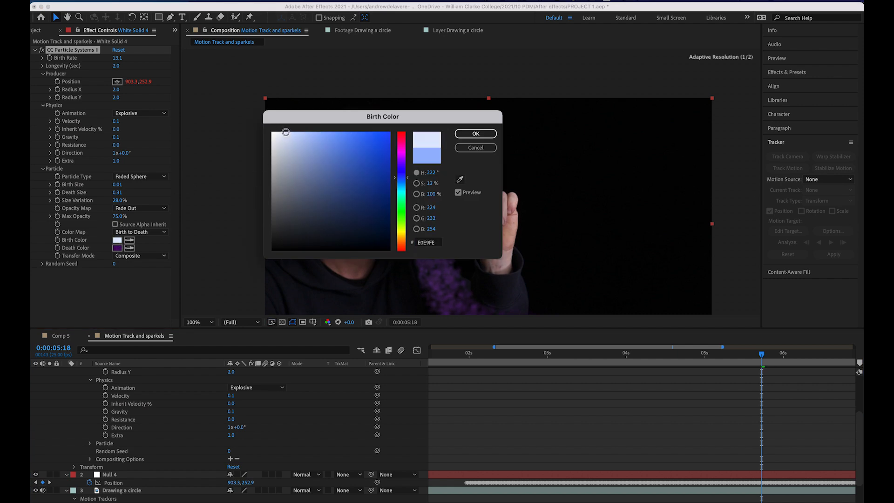
{"action": "left_click", "coordinate": [465, 135]}
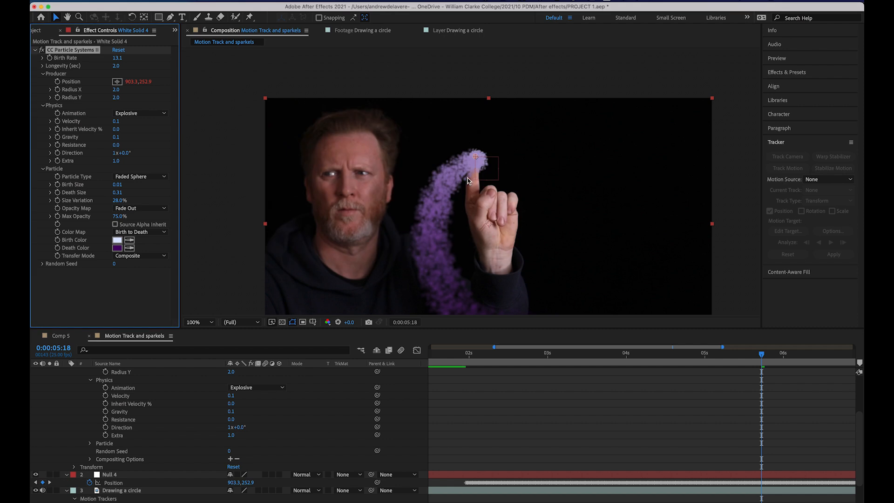
Step: Preview the recoloured sparkle trail from 0:00:01:19 through to the end of the finger movement
{"action": "left_click_drag", "start_coordinate": [494, 360], "coordinate": [450, 357]}
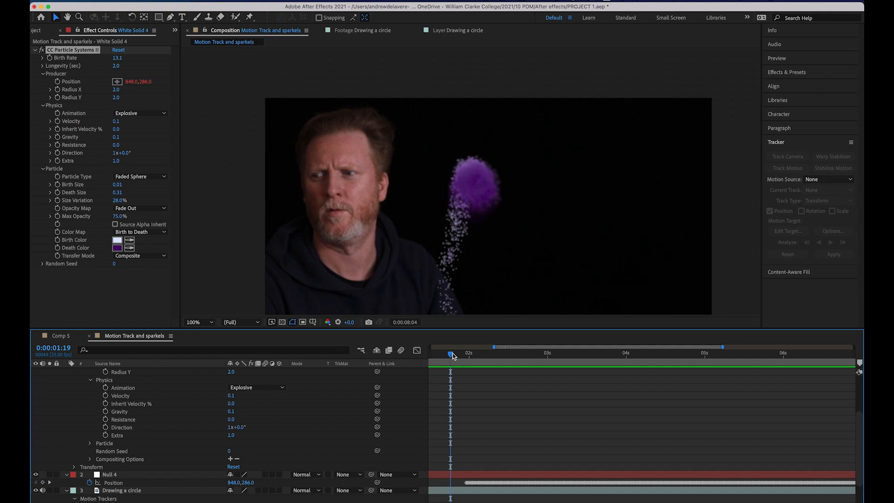
{"action": "key", "text": "space"}
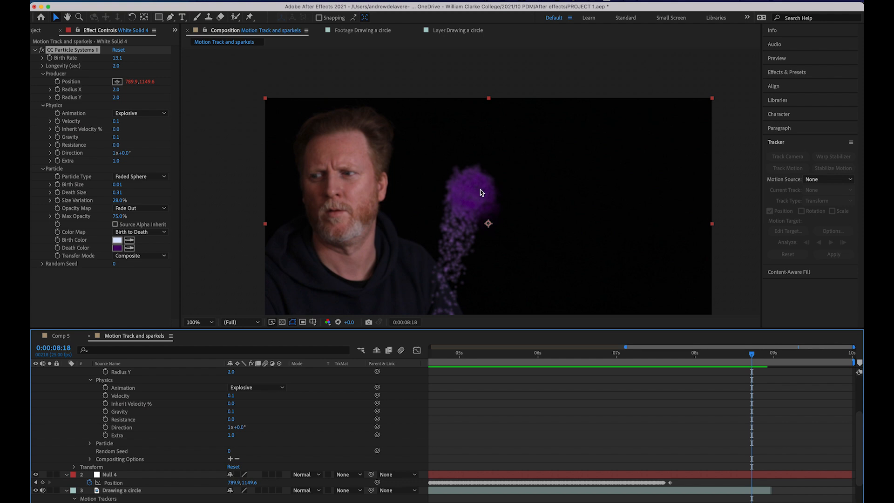
Step: Review the sparkle trail backwards from 0:00:06:13 and play the finger movement from 0:00:01:24
{"action": "left_click", "coordinate": [580, 354]}
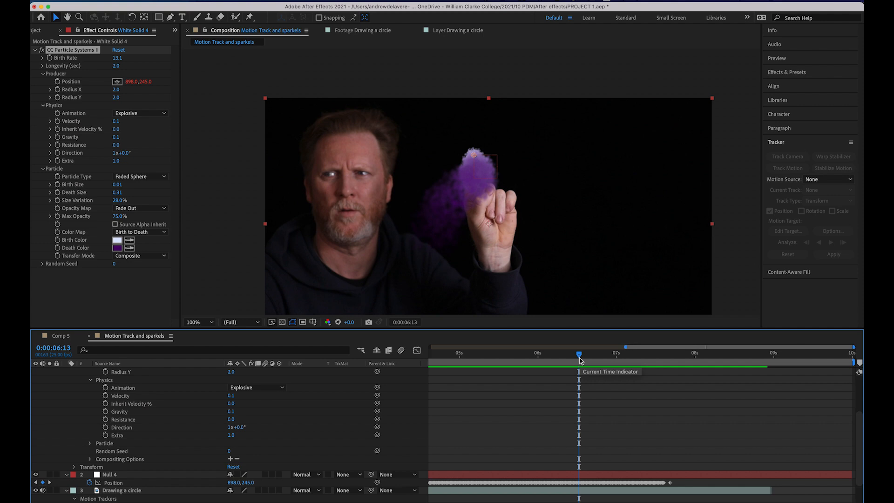
{"action": "left_click_drag", "start_coordinate": [581, 361], "coordinate": [490, 374]}
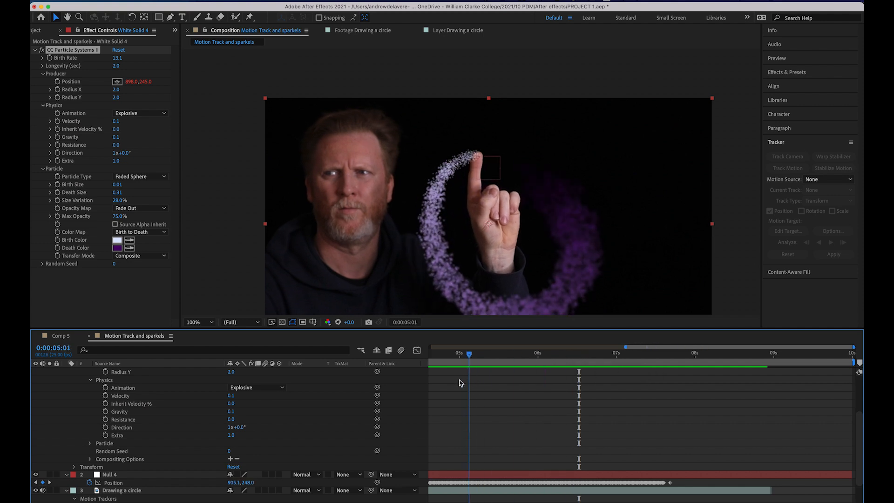
{"action": "key", "text": "Page_Up"}
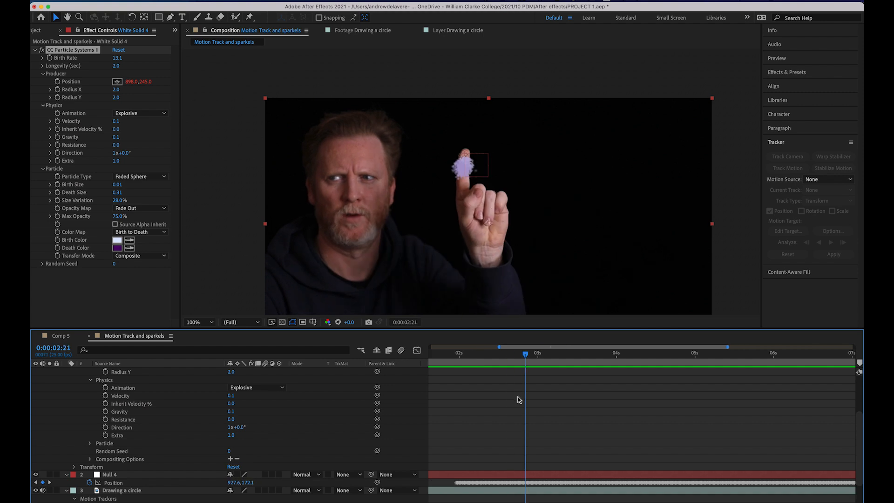
{"action": "key", "text": "Page_Up"}
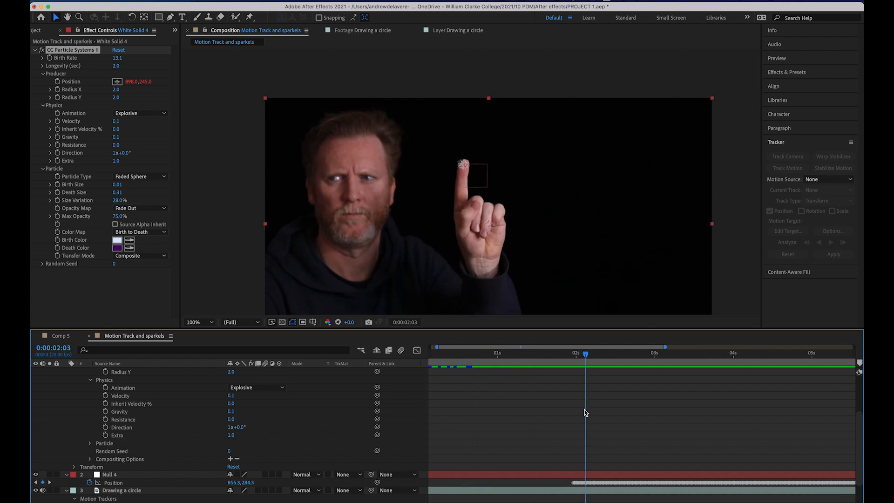
{"action": "key", "text": "space"}
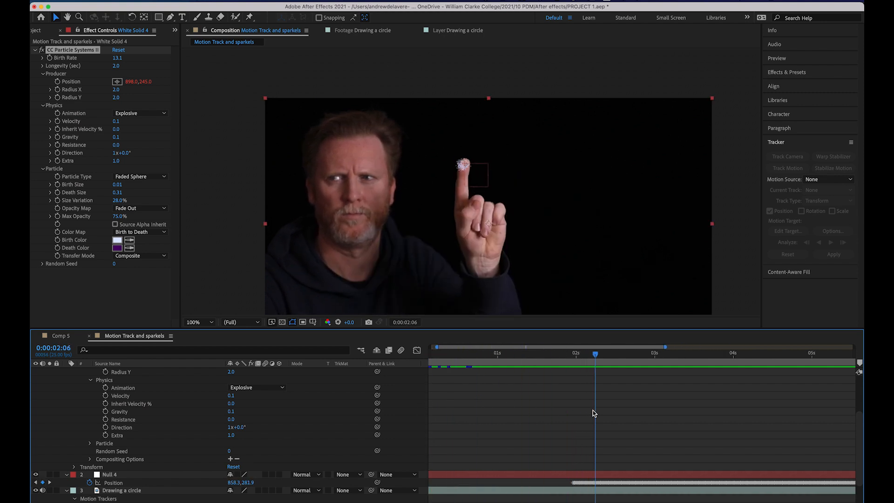
{"action": "left_click_drag", "start_coordinate": [636, 395], "coordinate": [572, 399]}
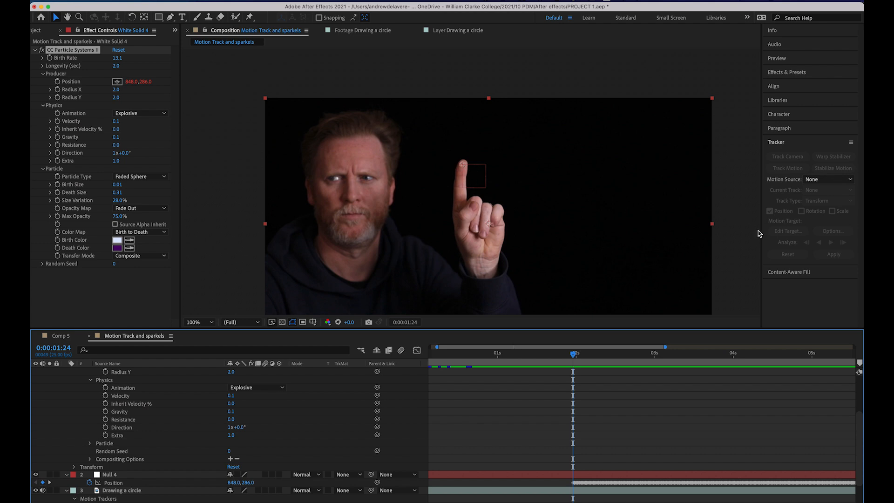
{"action": "key", "text": "space"}
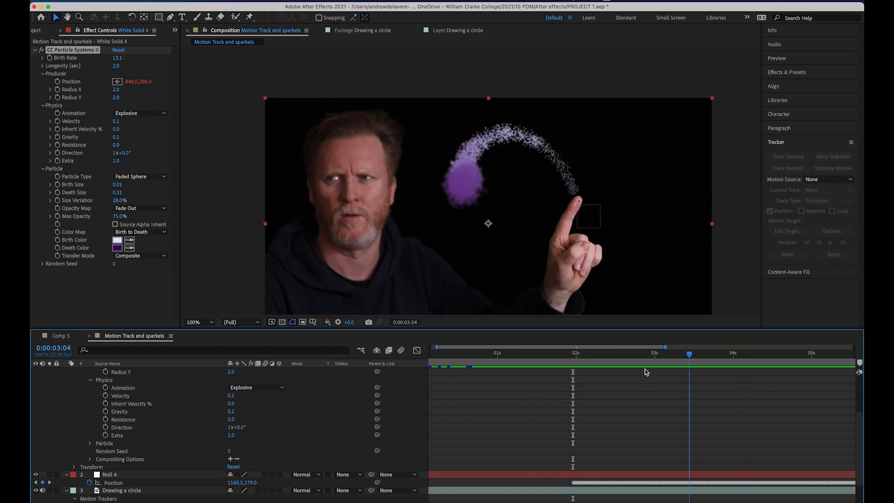
{"action": "key", "text": "space"}
Step: At 0:00:01:00, start keyframing the Drawing a circle layer's Opacity at 100%
{"action": "left_click_drag", "start_coordinate": [586, 355], "coordinate": [501, 399]}
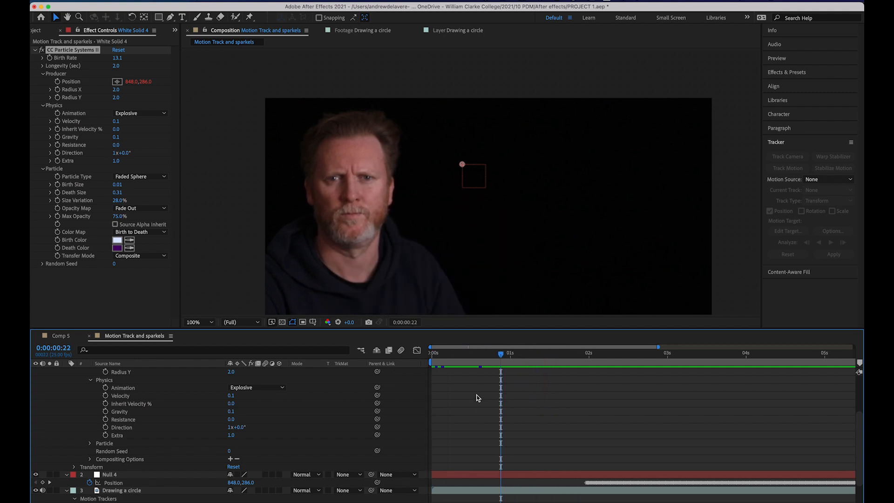
{"action": "left_click", "coordinate": [513, 356]}
{"action": "left_click", "coordinate": [511, 357]}
{"action": "left_click", "coordinate": [498, 491]}
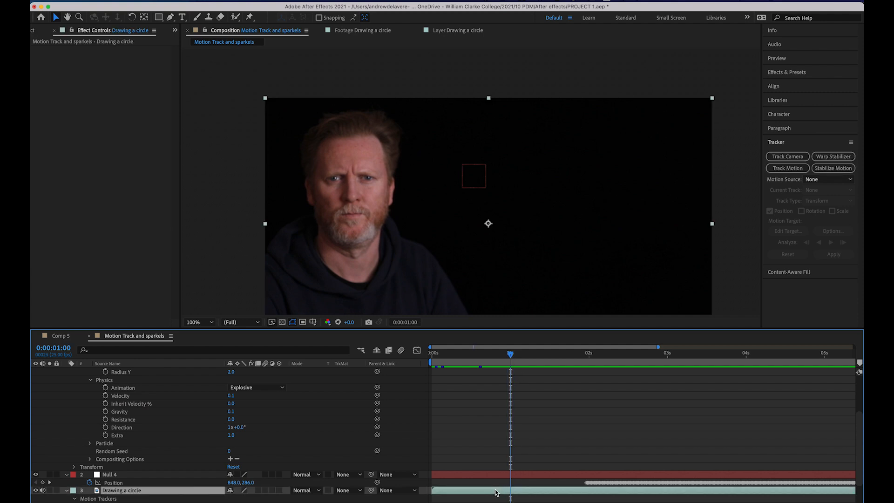
{"action": "key", "text": "t"}
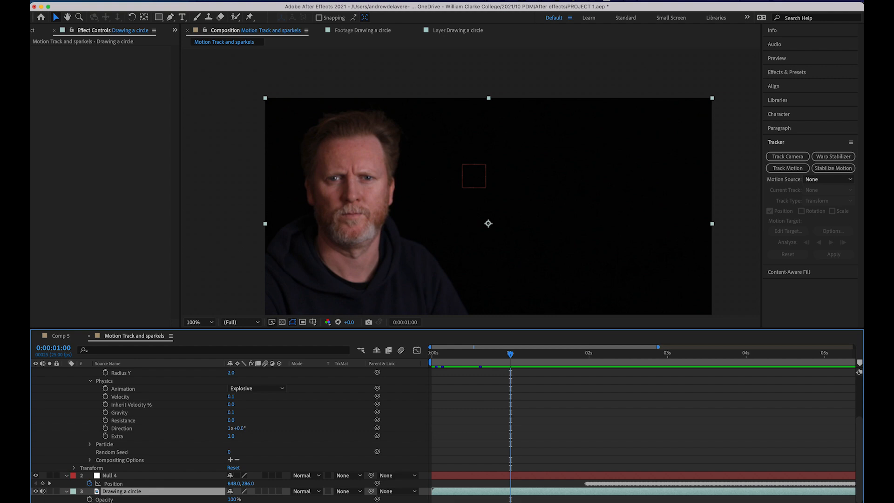
{"action": "left_click", "coordinate": [90, 500]}
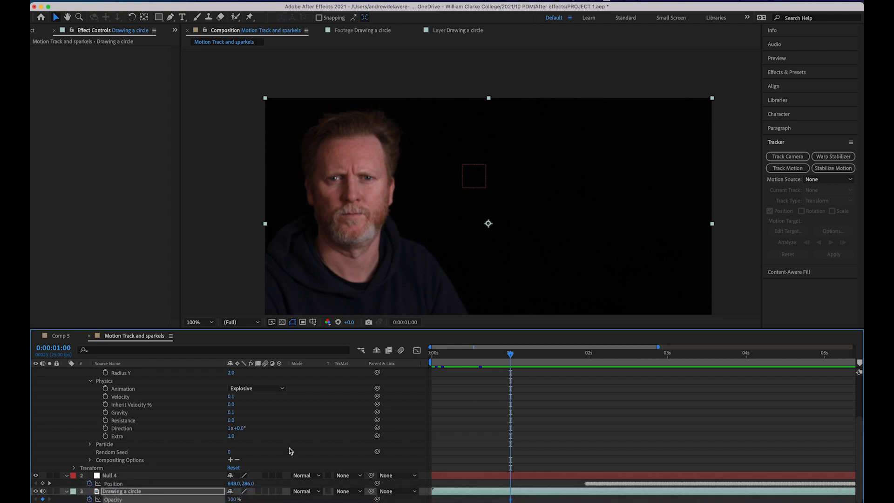
Step: At 0:00:00:00, set the Drawing a circle layer's Opacity to 0% so the footage fades in from black
{"action": "left_click", "coordinate": [438, 359]}
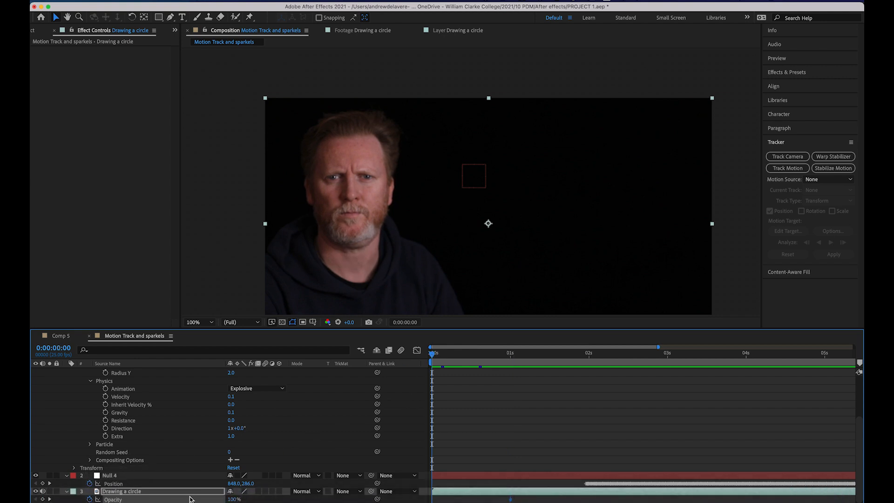
{"action": "left_click", "coordinate": [232, 499]}
{"action": "type", "text": "0"}
{"action": "key", "text": "Return"}
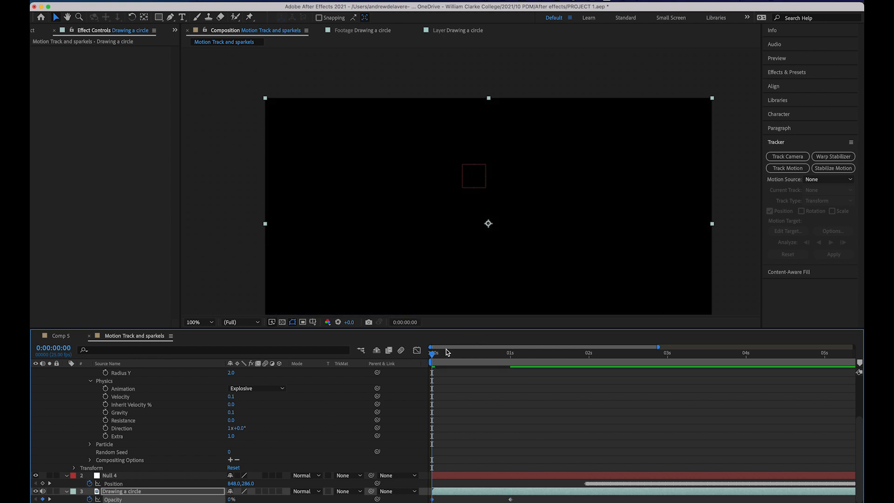
Step: At 0:00:07:17, add a 100% Opacity keyframe to the Drawing a circle layer
{"action": "left_click_drag", "start_coordinate": [432, 357], "coordinate": [670, 374]}
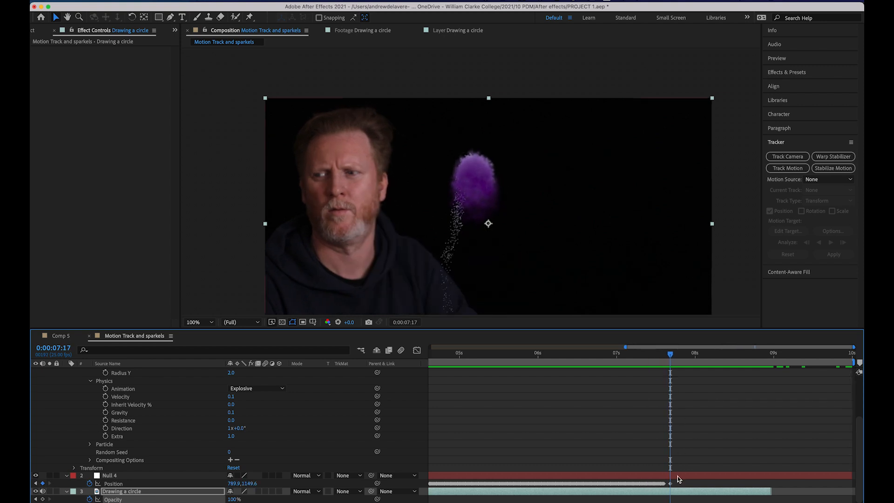
{"action": "left_click", "coordinate": [669, 494]}
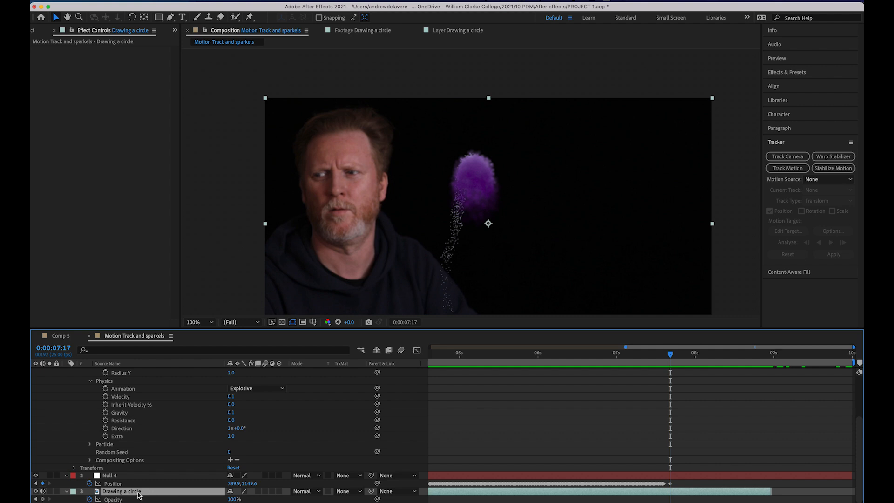
{"action": "left_click", "coordinate": [43, 499]}
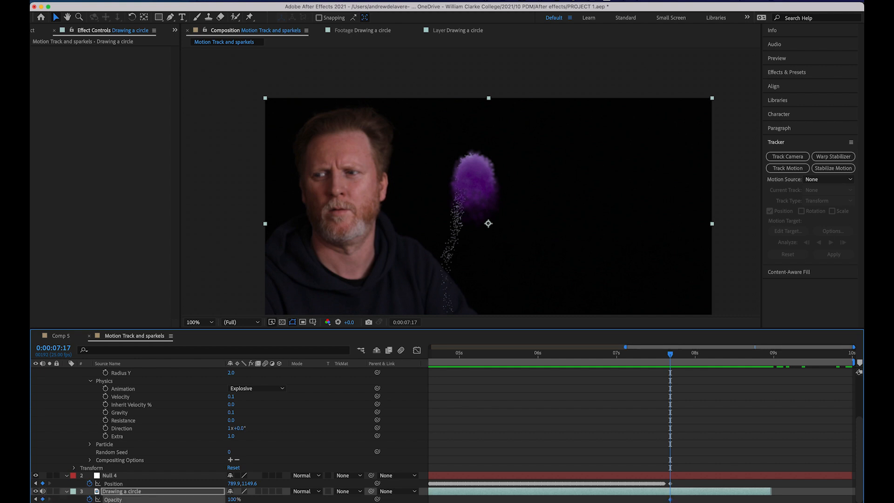
Step: Dismiss the calibration reminder and message notification, and keyframe the Drawing a circle layer's Opacity to 0% at 0:00:08:24
{"action": "left_click", "coordinate": [771, 355]}
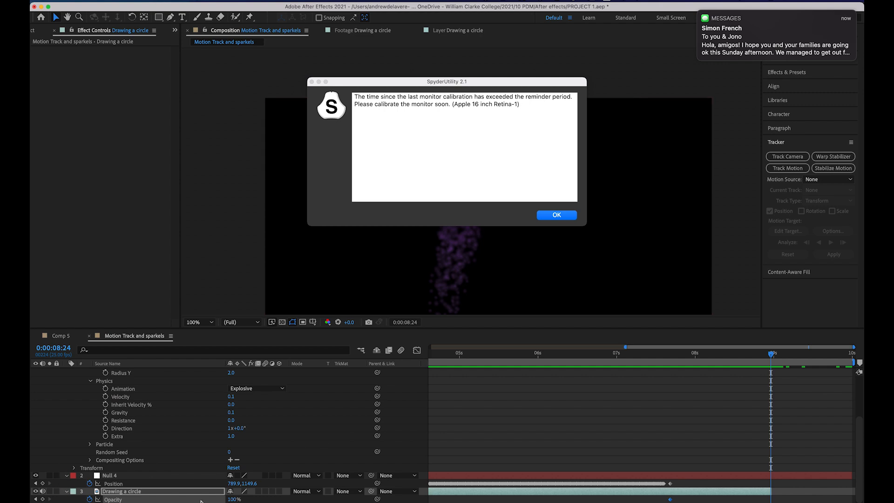
{"action": "left_click", "coordinate": [557, 216]}
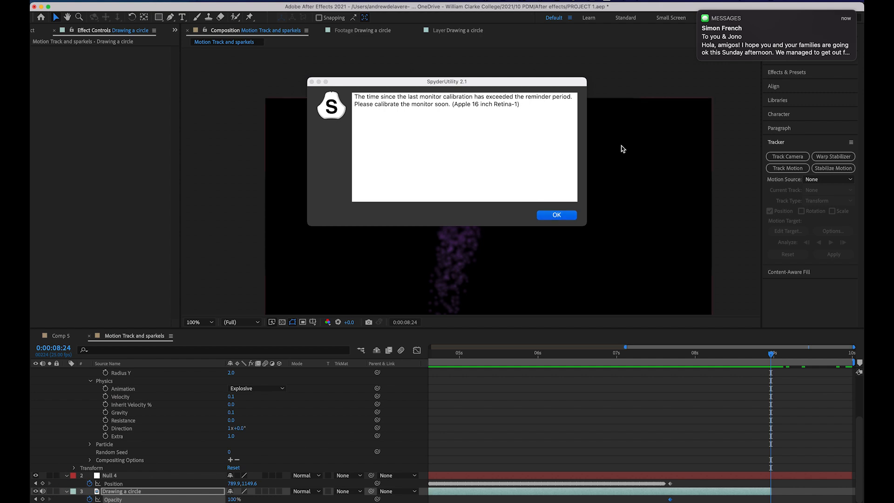
{"action": "left_click", "coordinate": [699, 12]}
{"action": "left_click", "coordinate": [563, 218]}
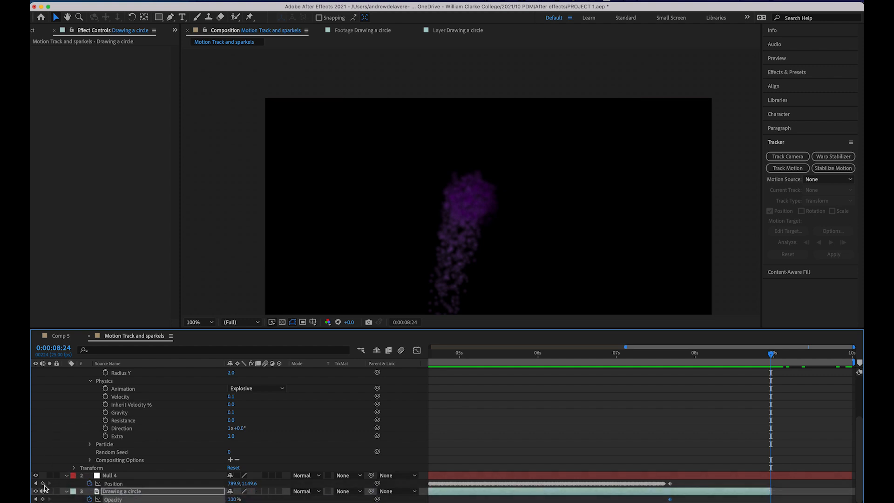
{"action": "left_click", "coordinate": [43, 499]}
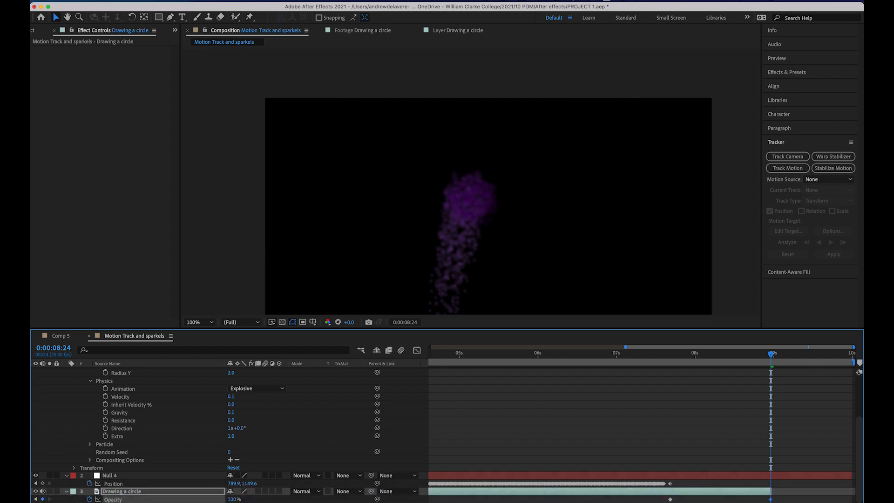
{"action": "left_click", "coordinate": [235, 499]}
{"action": "type", "text": "0"}
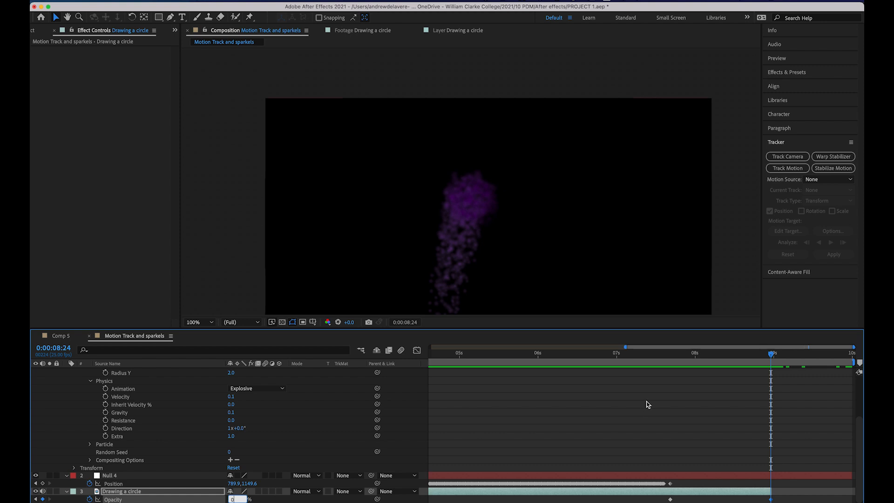
Step: Preview the opacity fades and the start of the sparkle trail, returning to 0:00:00:00
{"action": "left_click_drag", "start_coordinate": [770, 358], "coordinate": [848, 359]}
{"action": "left_click_drag", "start_coordinate": [800, 375], "coordinate": [218, 392]}
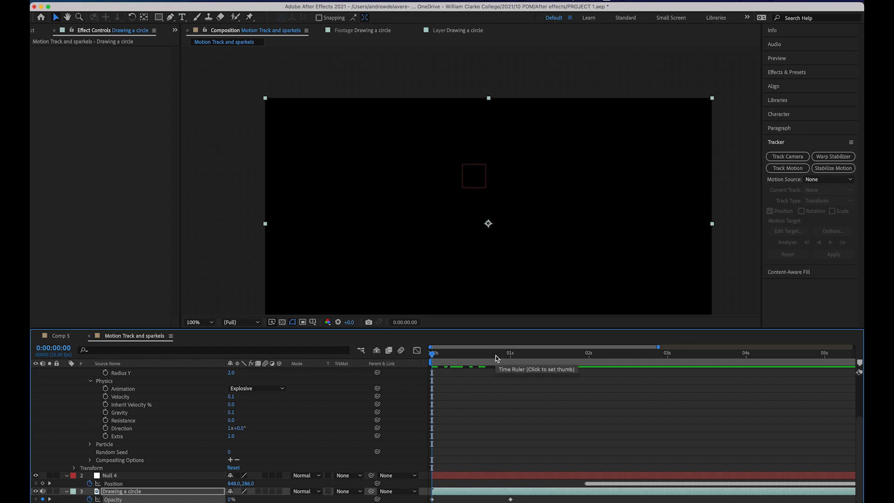
{"action": "left_click_drag", "start_coordinate": [495, 358], "coordinate": [608, 367]}
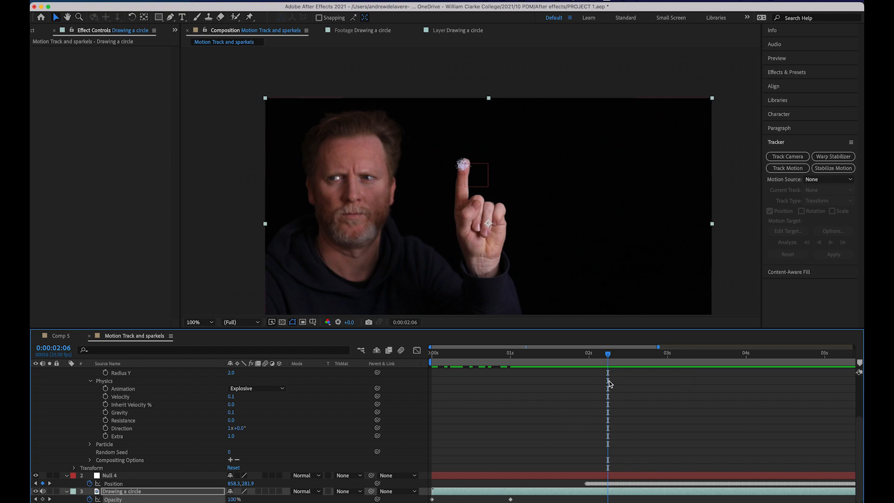
{"action": "left_click_drag", "start_coordinate": [590, 356], "coordinate": [655, 356]}
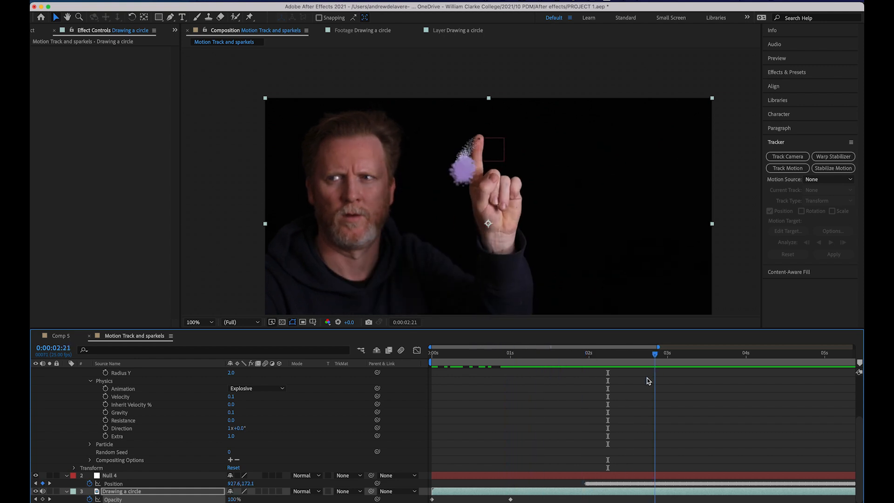
{"action": "key", "text": "space"}
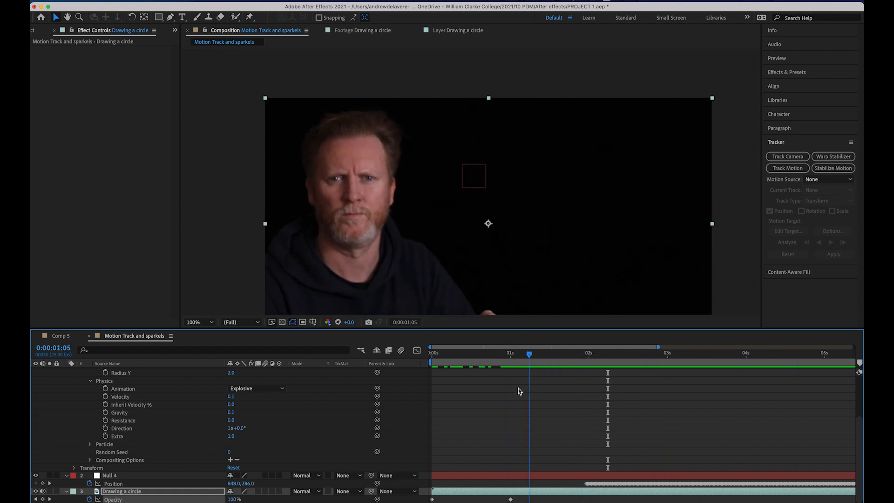
{"action": "key", "text": "Home"}
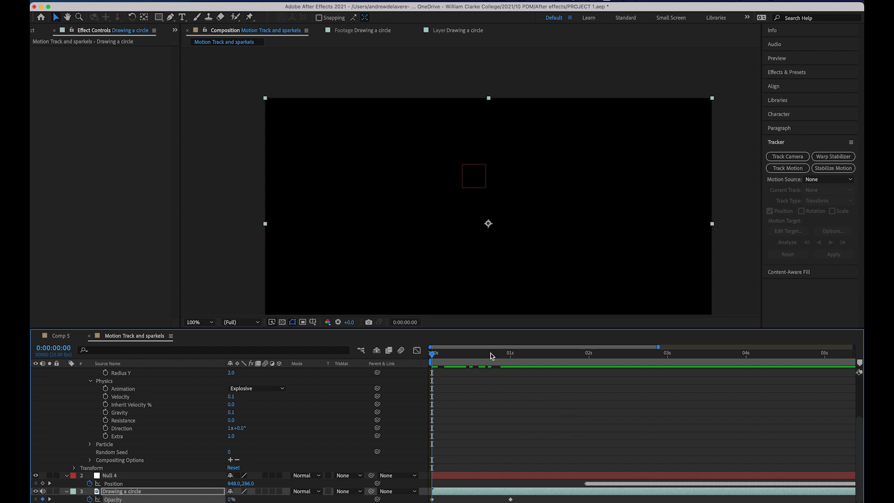
{"action": "left_click_drag", "start_coordinate": [433, 358], "coordinate": [404, 376]}
{"action": "left_click_drag", "start_coordinate": [544, 369], "coordinate": [450, 360]}
Step: Add the Motion Track and sparkels composition to the Render Queue and remove the old Red item from it
{"action": "left_click", "coordinate": [164, 0]}
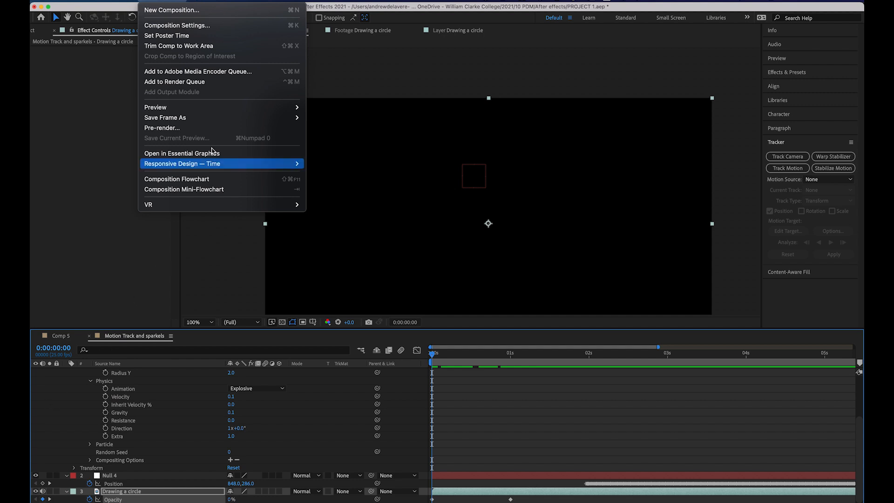
{"action": "left_click", "coordinate": [168, 82]}
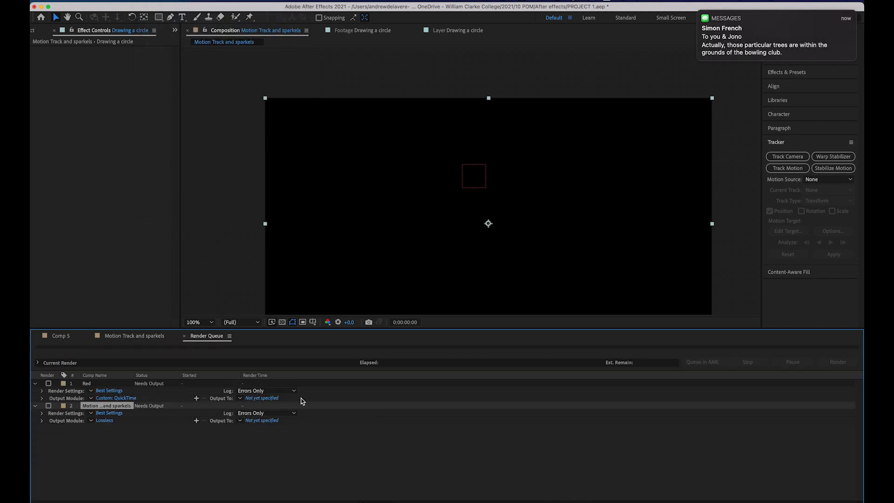
{"action": "mouse_move", "coordinate": [700, 13]}
{"action": "left_click", "coordinate": [697, 11]}
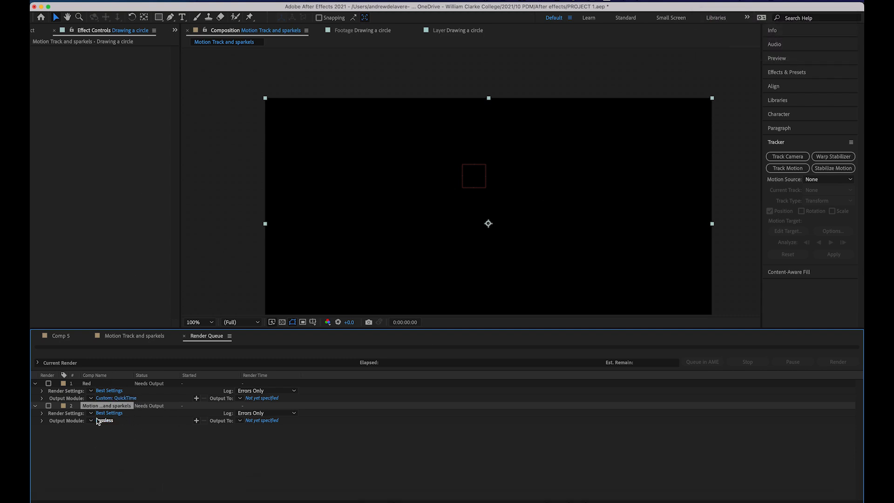
{"action": "left_click", "coordinate": [105, 385]}
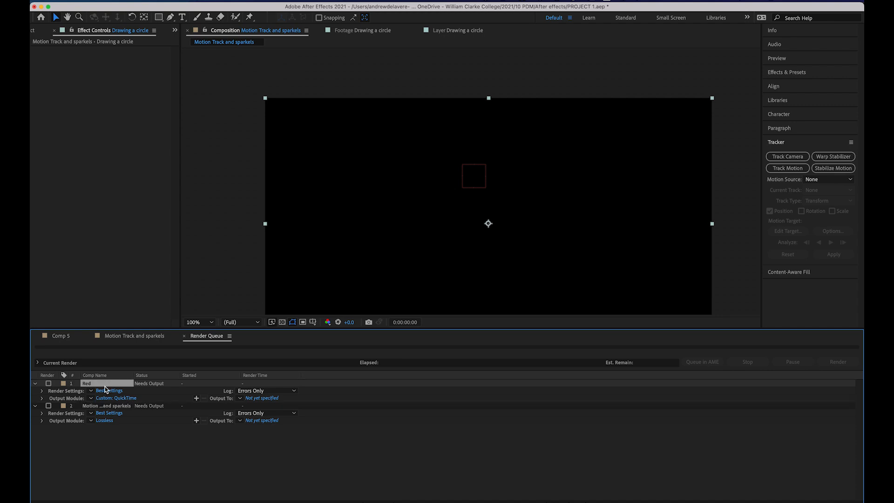
{"action": "key", "text": "Delete"}
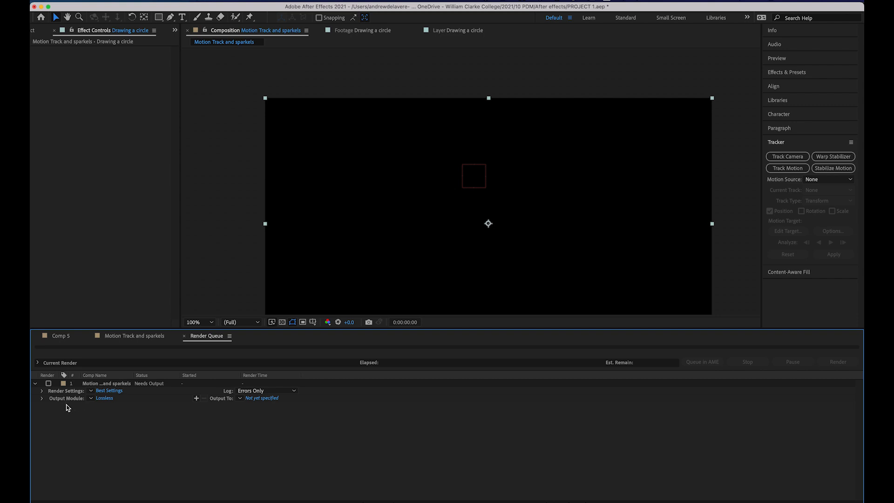
Step: Look through the output module presets for the queued composition without choosing one
{"action": "left_click", "coordinate": [92, 398]}
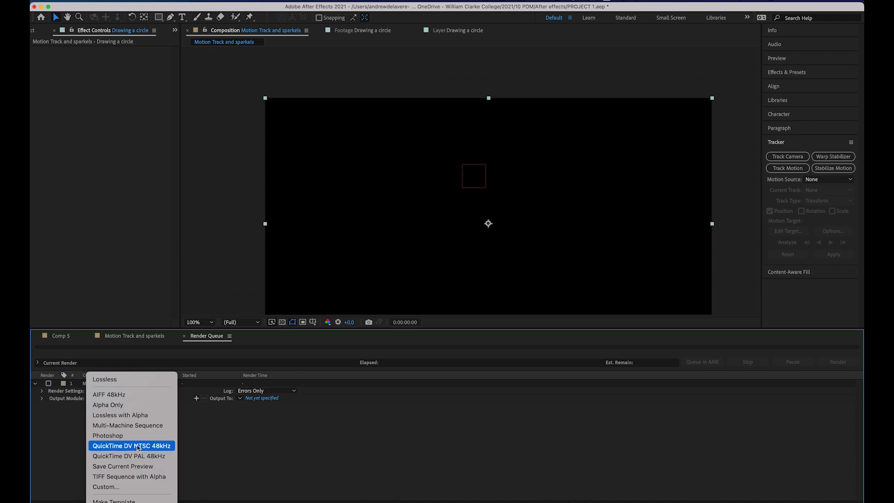
{"action": "left_click", "coordinate": [278, 439]}
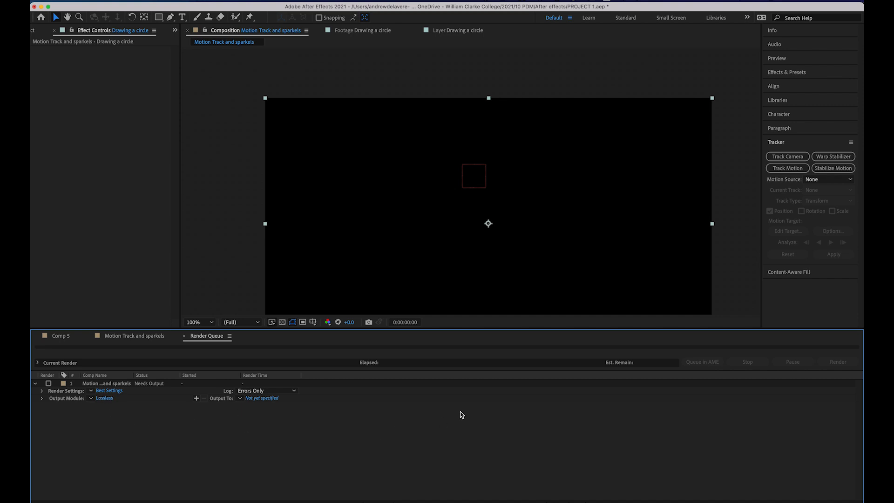
Step: Close the Render Queue, add the Motion Track and sparkels composition to the Adobe Media Encoder queue, and switch to Media Encoder
{"action": "left_click", "coordinate": [184, 336]}
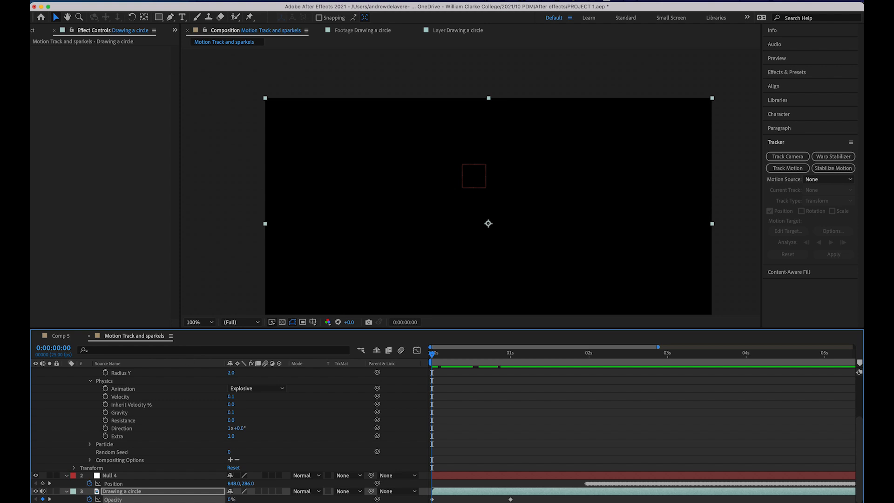
{"action": "left_click", "coordinate": [158, 1]}
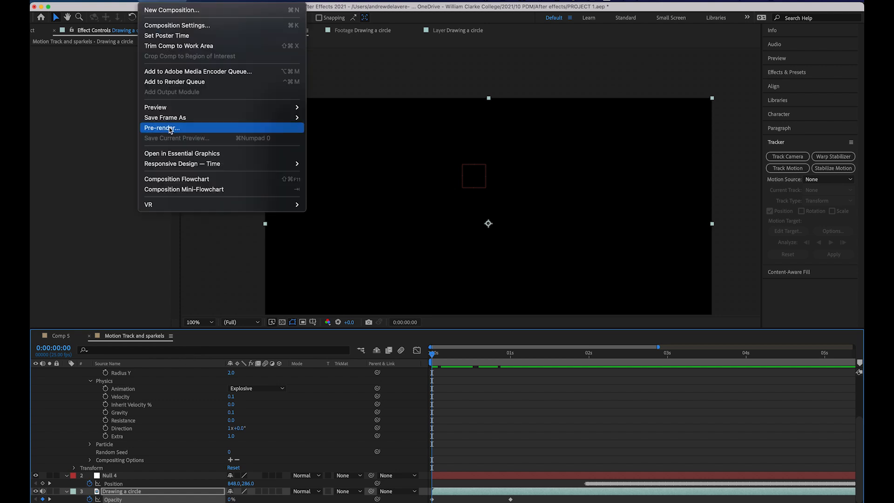
{"action": "left_click", "coordinate": [169, 73]}
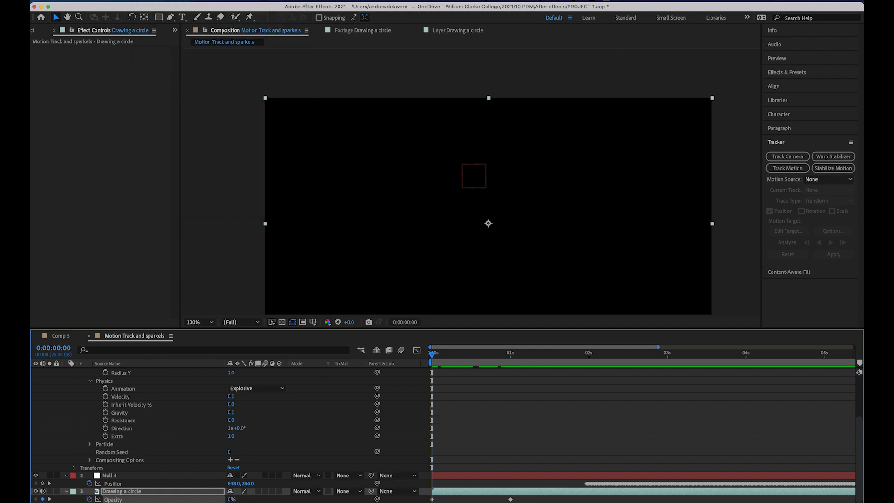
{"action": "mouse_move", "coordinate": [331, 499]}
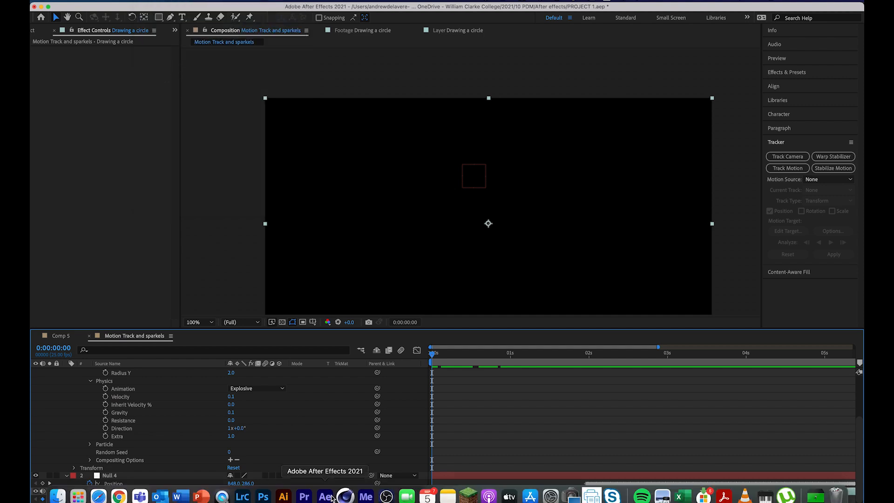
{"action": "left_click", "coordinate": [366, 497]}
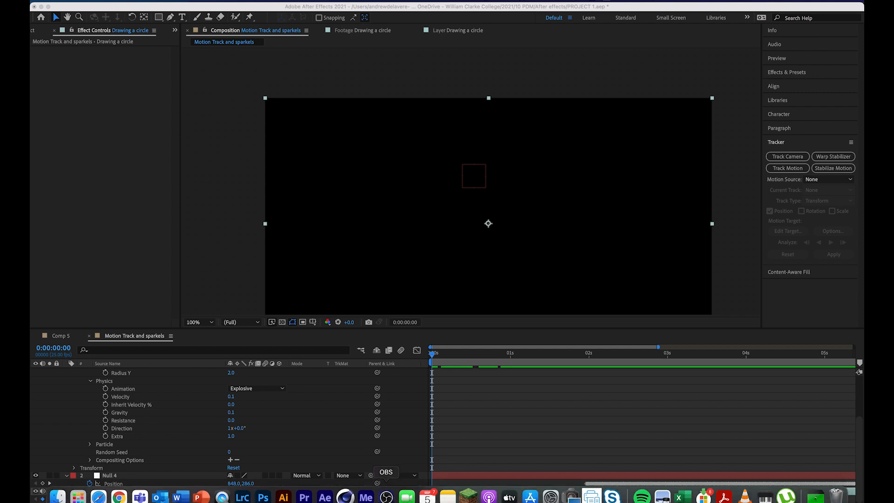
{"action": "mouse_move", "coordinate": [374, 501]}
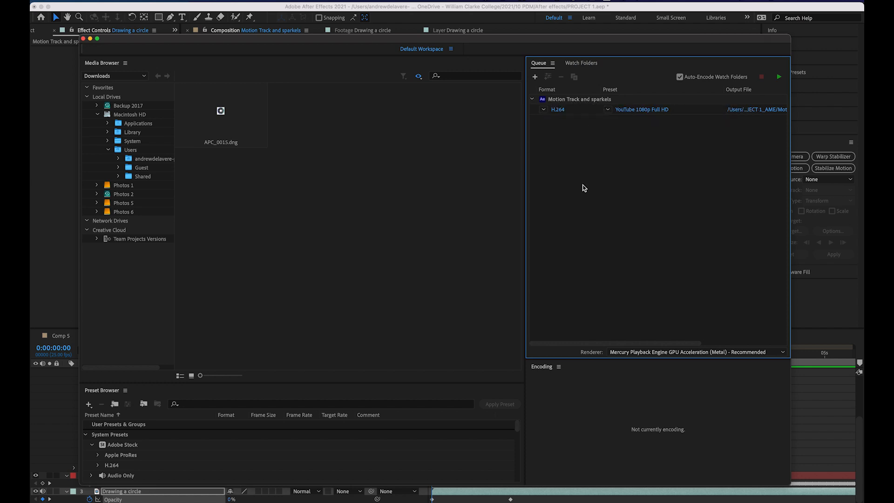
Step: Look through the available formats and presets for the queued composition, keeping H.264 and YouTube 1080p Full HD
{"action": "left_click", "coordinate": [543, 110]}
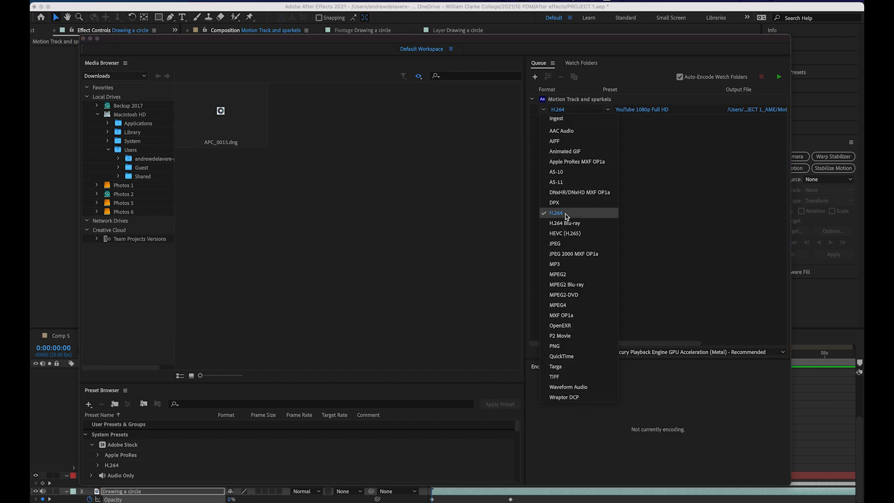
{"action": "left_click", "coordinate": [696, 221]}
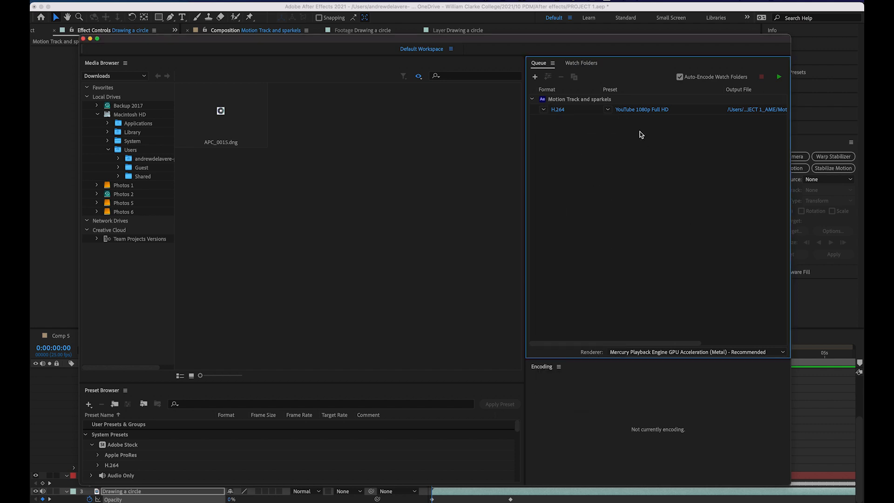
{"action": "left_click", "coordinate": [608, 109]}
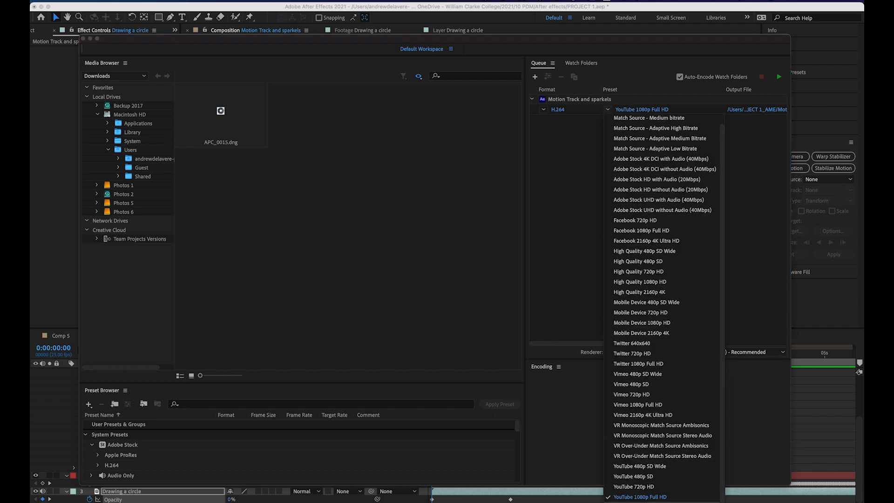
{"action": "left_click", "coordinate": [568, 216]}
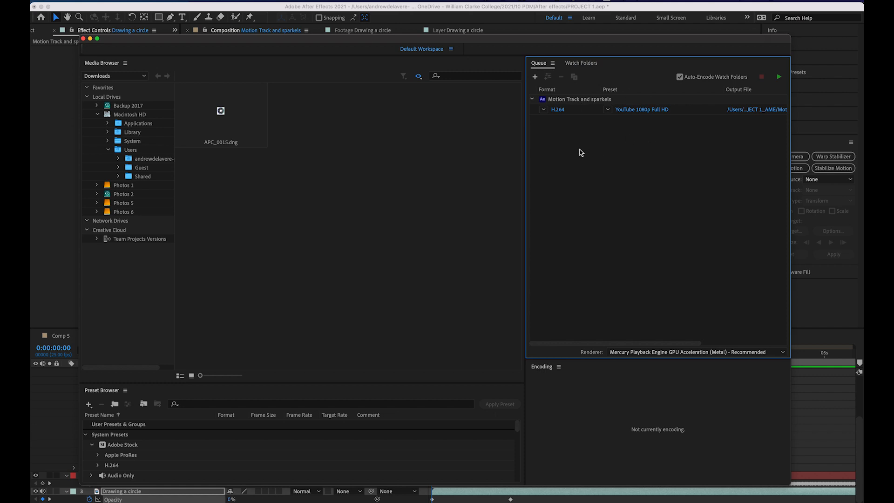
Step: Set the output file to Motion Track and sparkels in the Tutorials folder inside 10 PDM
{"action": "left_click", "coordinate": [760, 114]}
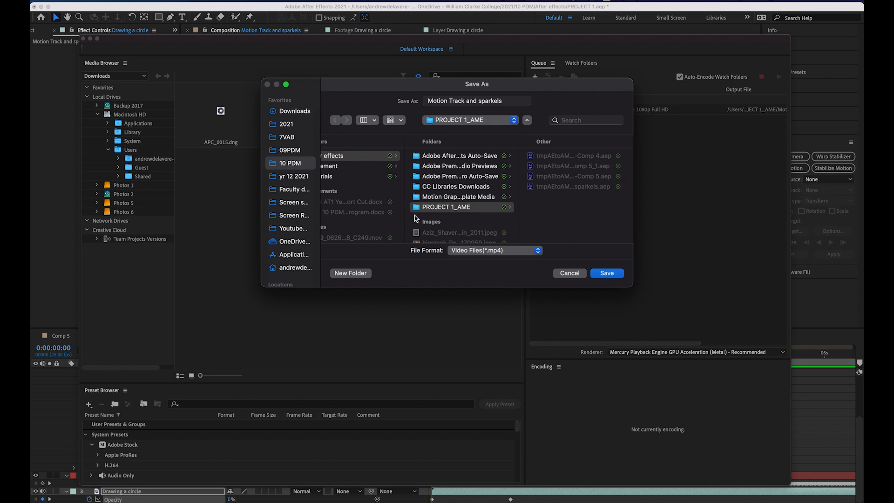
{"action": "left_click", "coordinate": [295, 164]}
{"action": "left_click", "coordinate": [351, 178]}
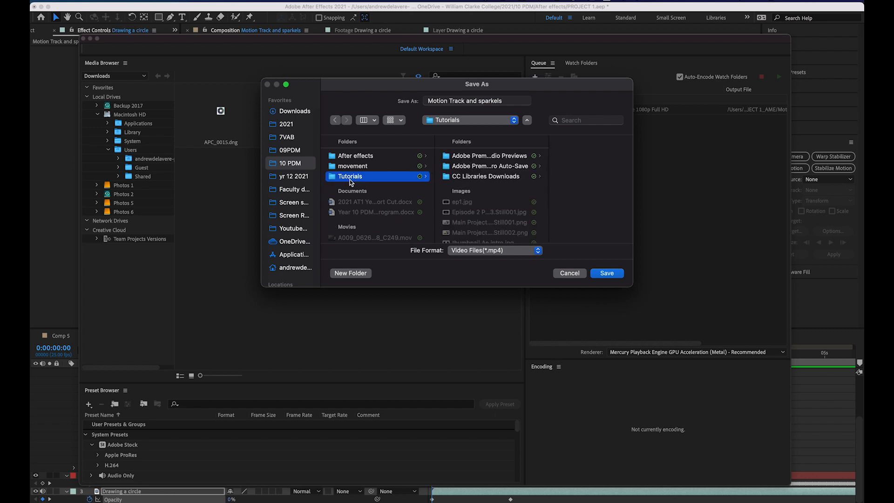
{"action": "left_click", "coordinate": [607, 274]}
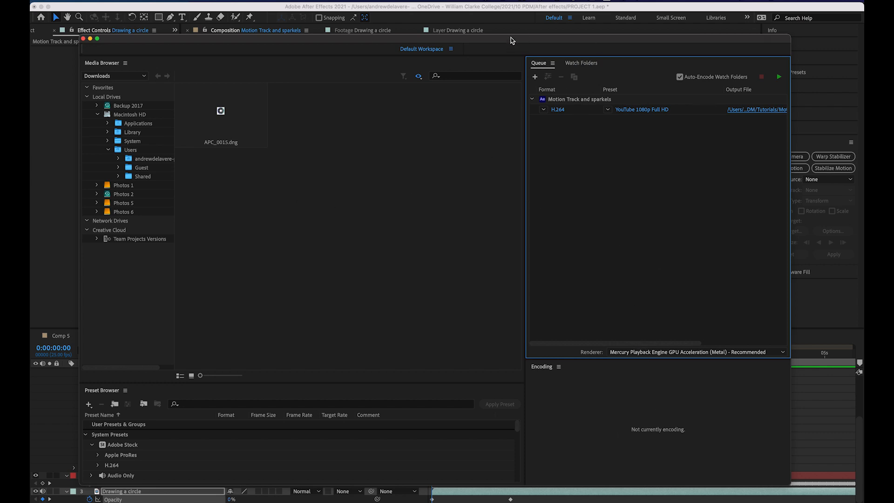
Step: Reposition the Media Encoder window and enlarge the Preset Browser to look through the system presets
{"action": "left_click_drag", "start_coordinate": [511, 35], "coordinate": [492, 67]}
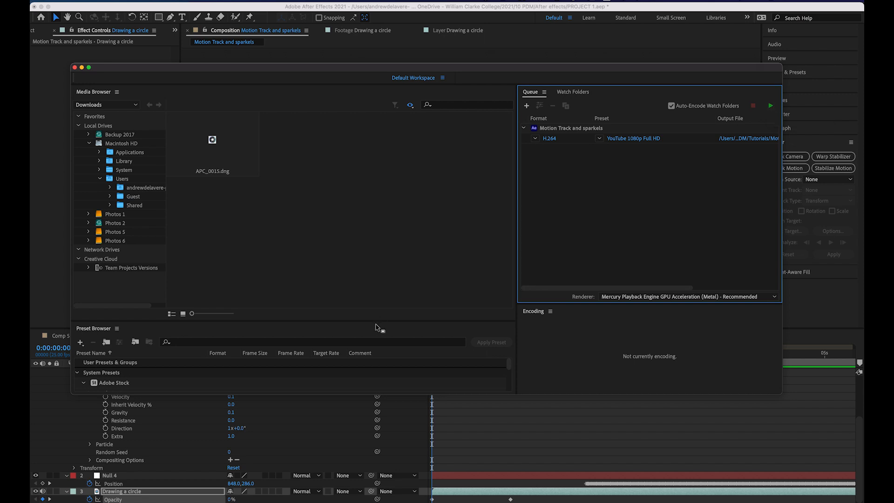
{"action": "scroll", "coordinate": [455, 370], "scroll_direction": "down", "scroll_amount": 3}
{"action": "scroll", "coordinate": [454, 370], "scroll_direction": "down", "scroll_amount": 3}
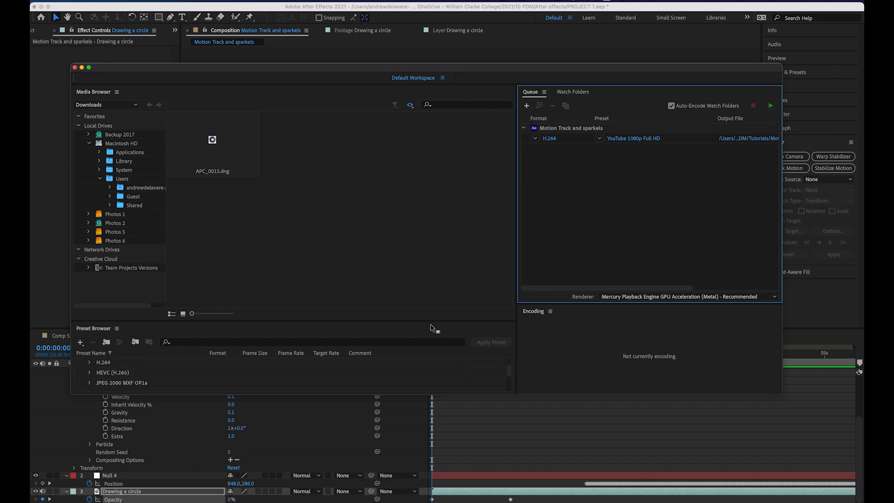
{"action": "left_click_drag", "start_coordinate": [431, 321], "coordinate": [426, 188]}
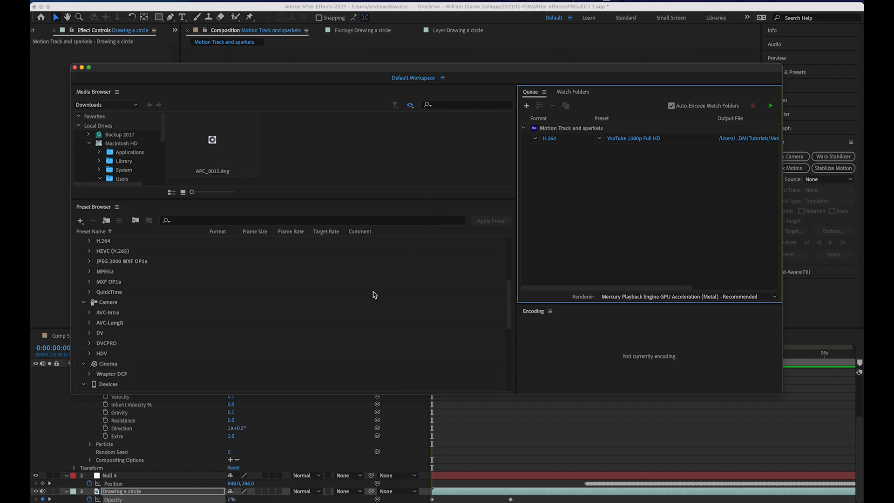
{"action": "scroll", "coordinate": [358, 326], "scroll_direction": "up", "scroll_amount": 5}
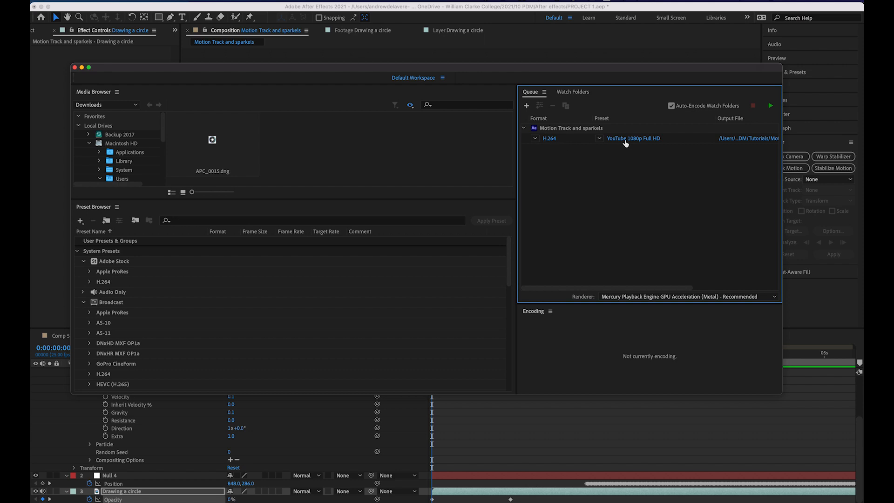
Step: Open the export settings of the YouTube 1080p Full HD preset and review its video and encoding options
{"action": "mouse_move", "coordinate": [627, 143]}
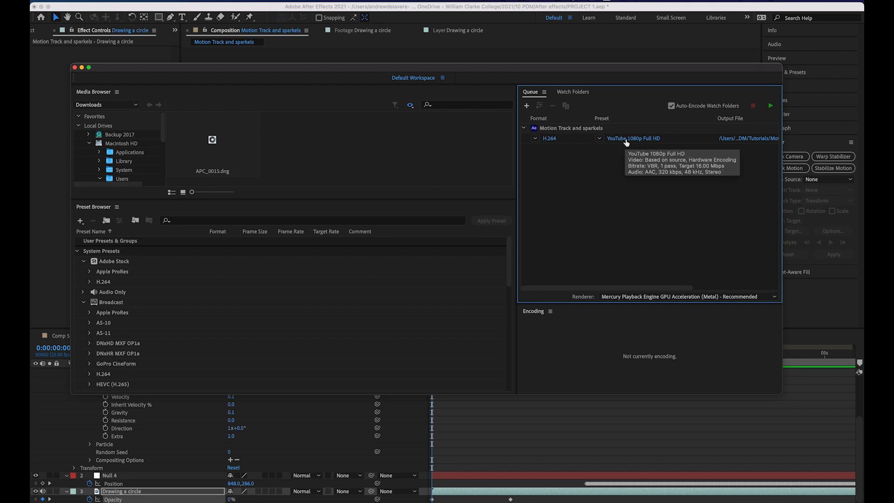
{"action": "left_click", "coordinate": [626, 141]}
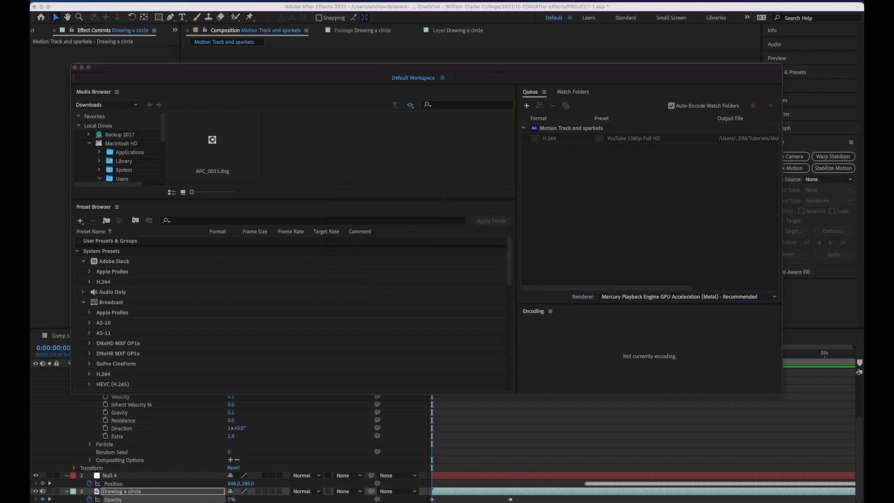
{"action": "left_click_drag", "start_coordinate": [489, 2], "coordinate": [386, 61]}
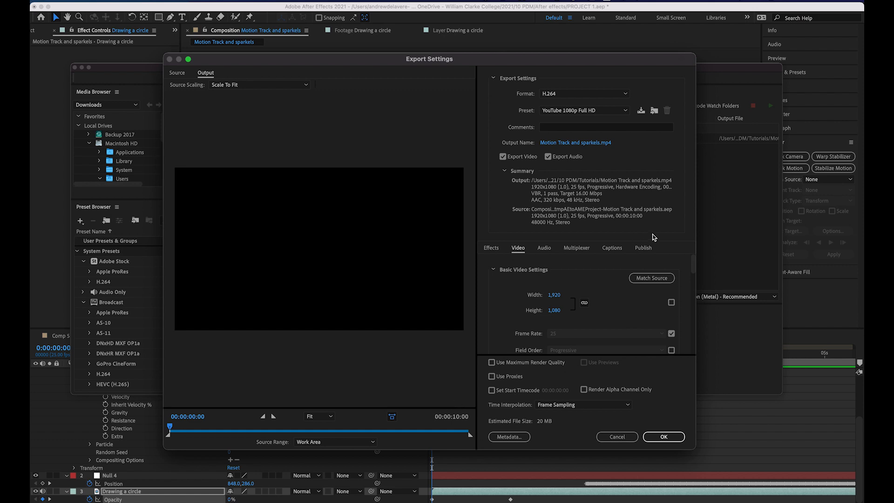
{"action": "scroll", "coordinate": [614, 310], "scroll_direction": "down", "scroll_amount": 5}
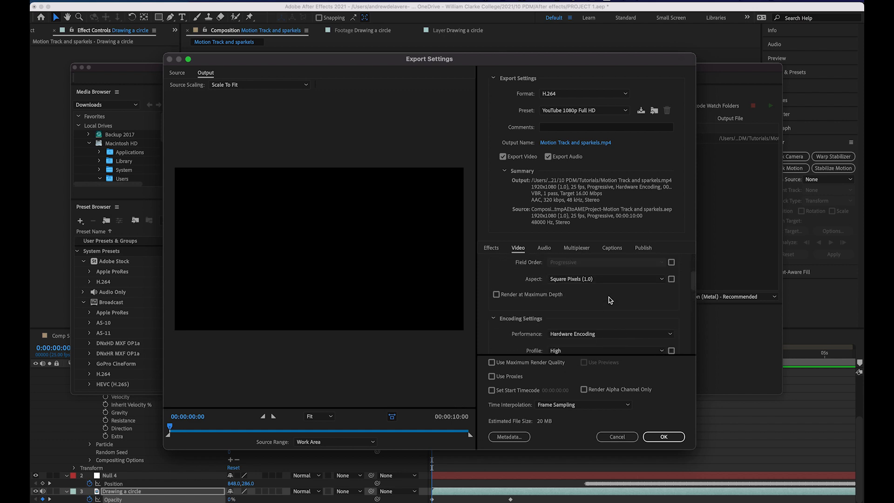
{"action": "scroll", "coordinate": [609, 301], "scroll_direction": "up", "scroll_amount": 3}
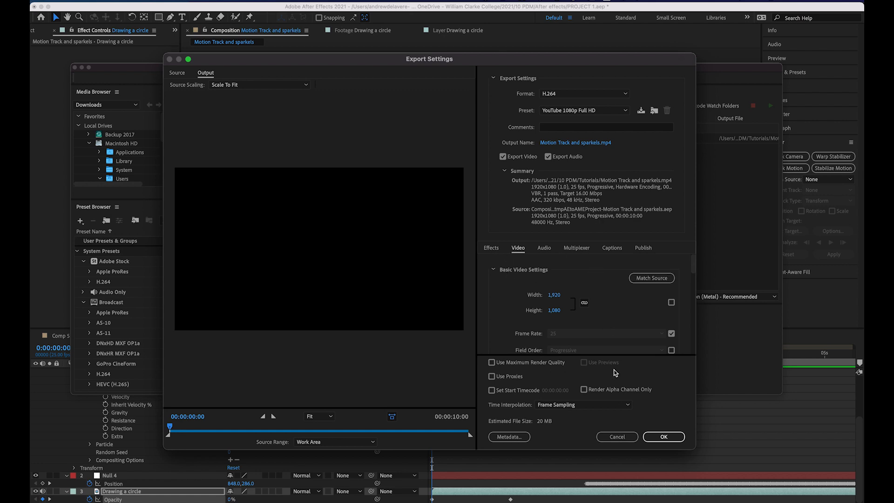
{"action": "scroll", "coordinate": [589, 307], "scroll_direction": "down", "scroll_amount": 5}
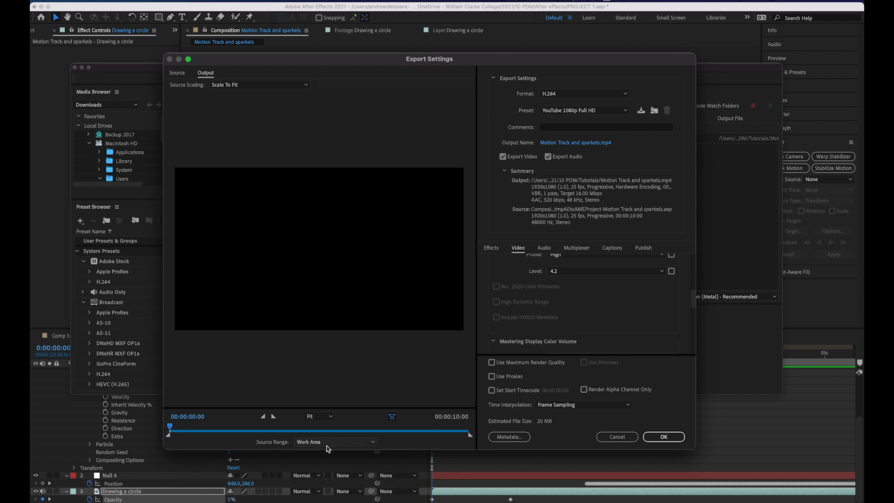
Step: Try a Custom source range shortened to 00:00:05:01, extend it back to 00:00:10:00, and return the source range to Work Area
{"action": "left_click", "coordinate": [326, 443]}
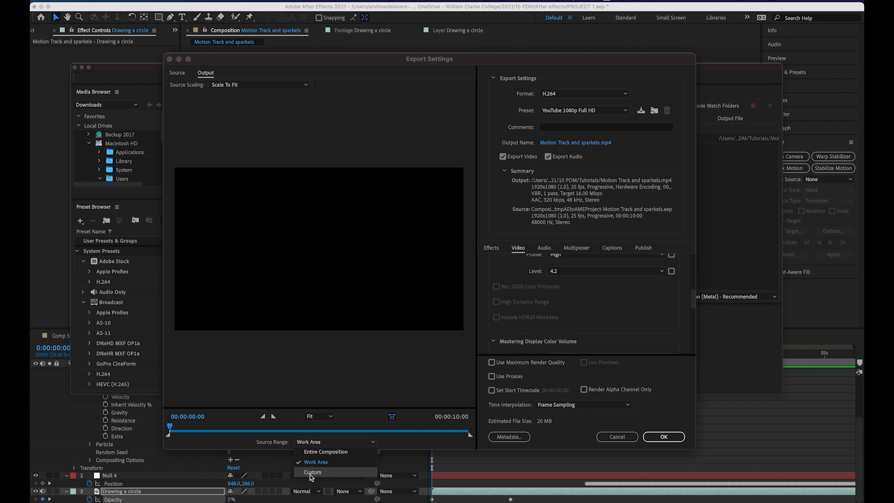
{"action": "left_click", "coordinate": [311, 472]}
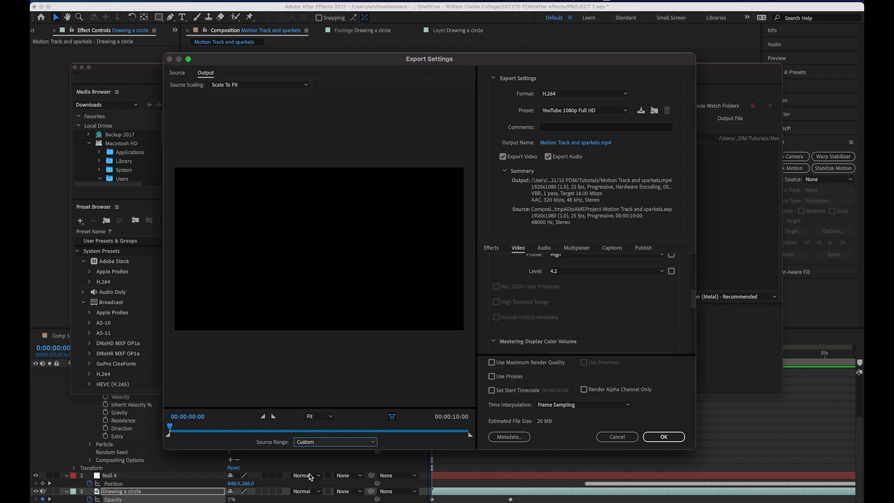
{"action": "left_click_drag", "start_coordinate": [473, 440], "coordinate": [322, 441]}
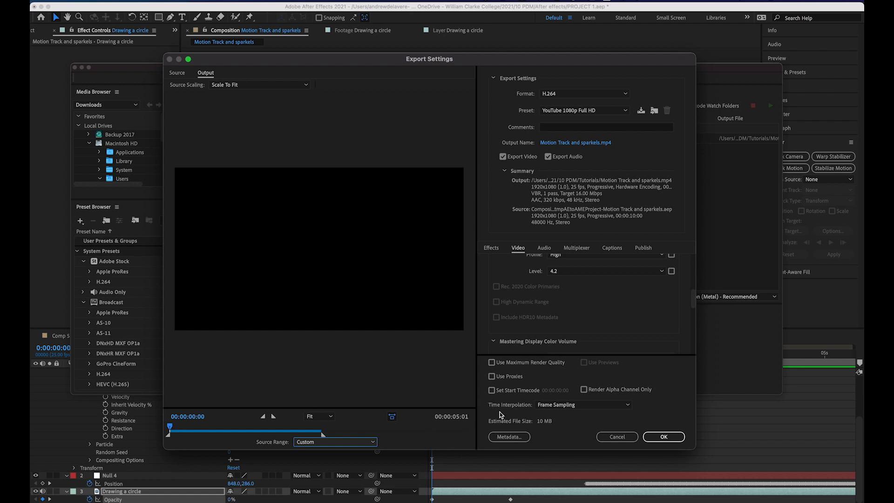
{"action": "left_click_drag", "start_coordinate": [322, 434], "coordinate": [471, 434]}
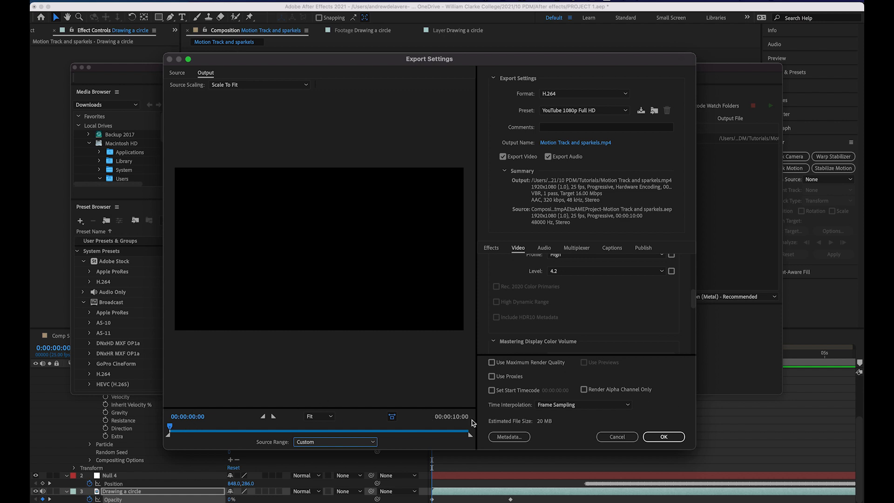
{"action": "left_click", "coordinate": [345, 443]}
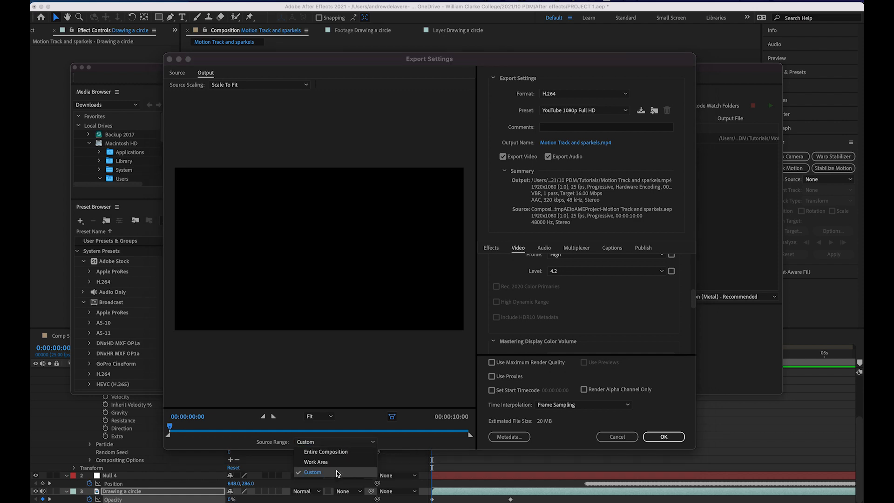
{"action": "left_click", "coordinate": [325, 462]}
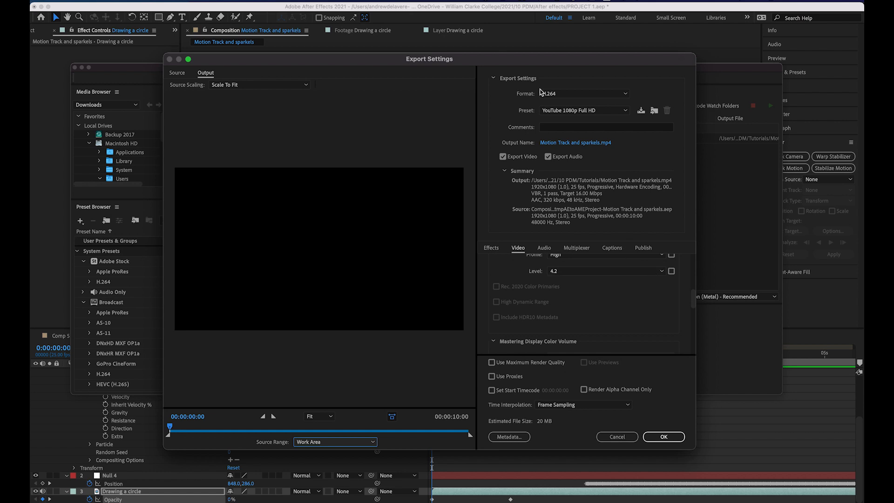
Step: Accept the export settings, start encoding the queue, and make the Media Encoder window taller
{"action": "left_click", "coordinate": [663, 437]}
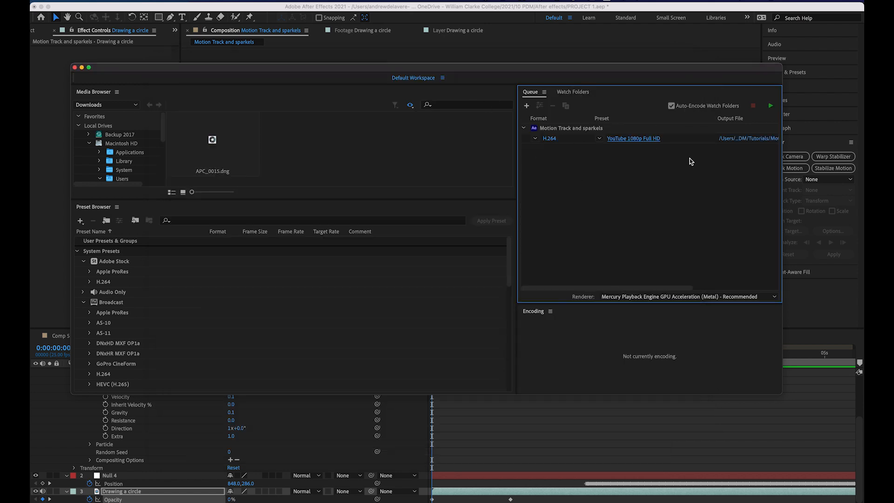
{"action": "left_click", "coordinate": [770, 106]}
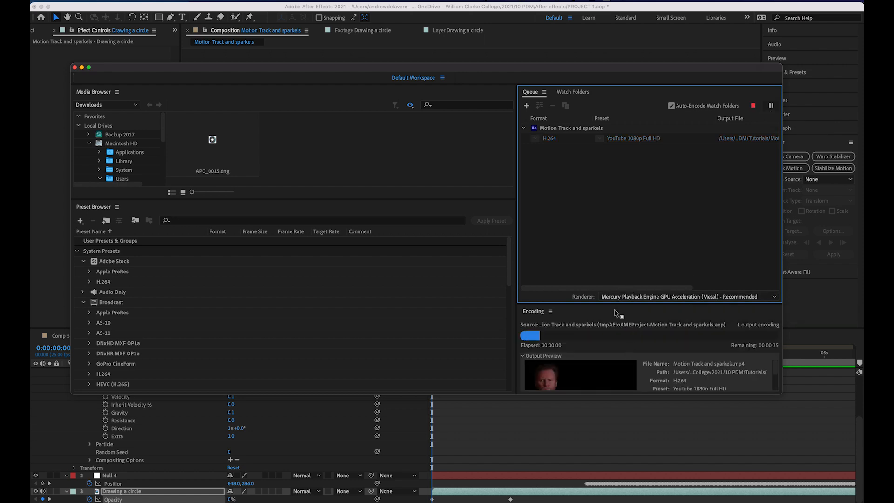
{"action": "left_click_drag", "start_coordinate": [592, 395], "coordinate": [596, 480]}
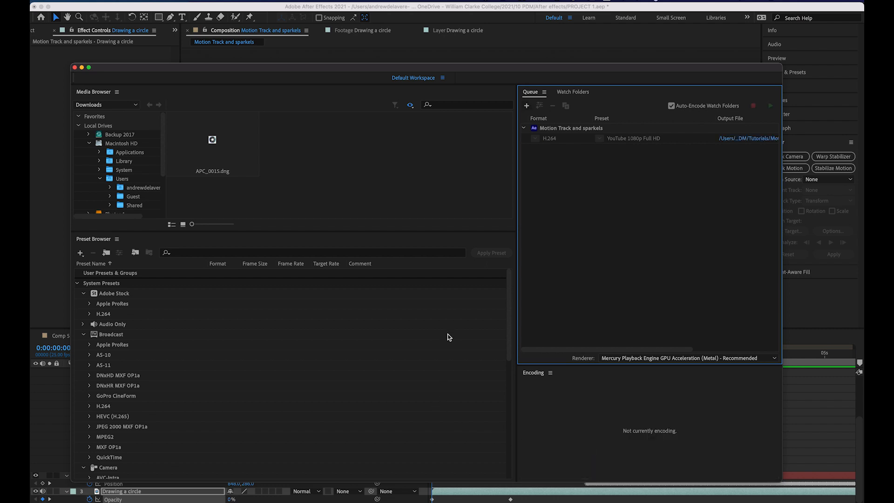
Step: Close the Media Encoder window and switch to Finder to open the Tutorials folder inside 10 PDM
{"action": "left_click", "coordinate": [74, 68]}
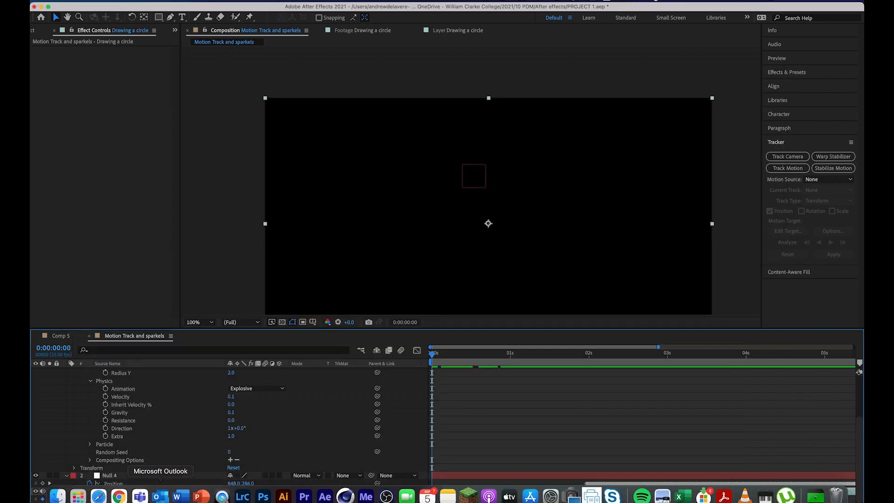
{"action": "left_click", "coordinate": [55, 497]}
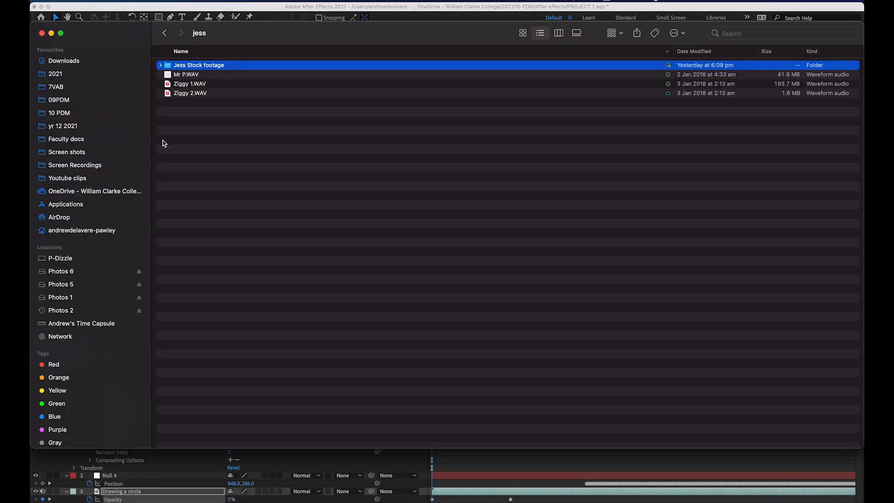
{"action": "left_click", "coordinate": [57, 113]}
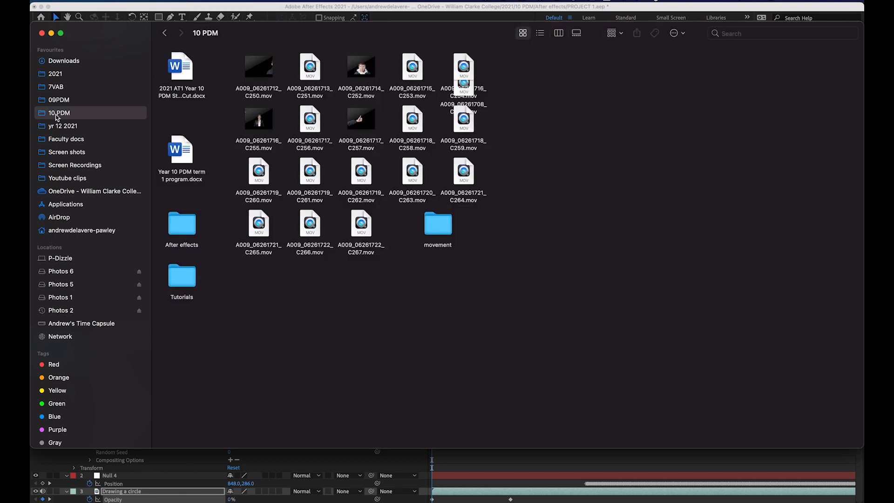
{"action": "double_click", "coordinate": [185, 283]}
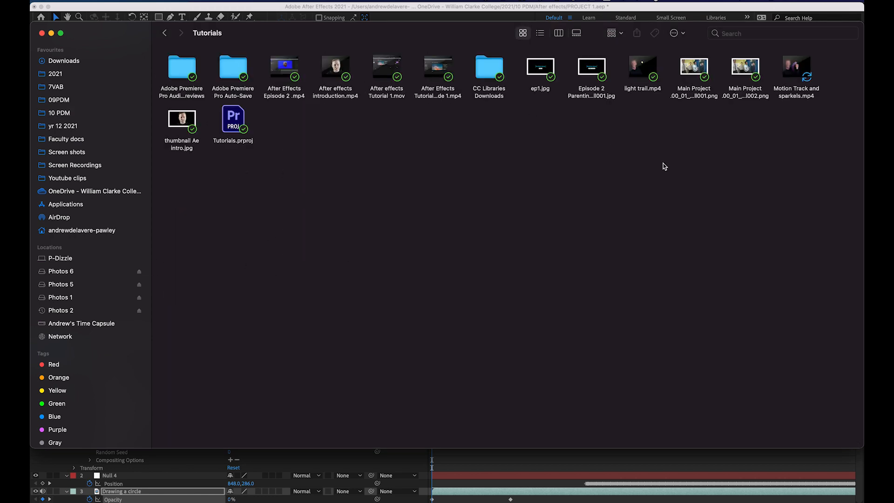
Step: Play the exported Motion Track and sparkels.mp4 to check it, and close the player and the Finder window
{"action": "left_click", "coordinate": [795, 78]}
{"action": "double_click", "coordinate": [796, 77]}
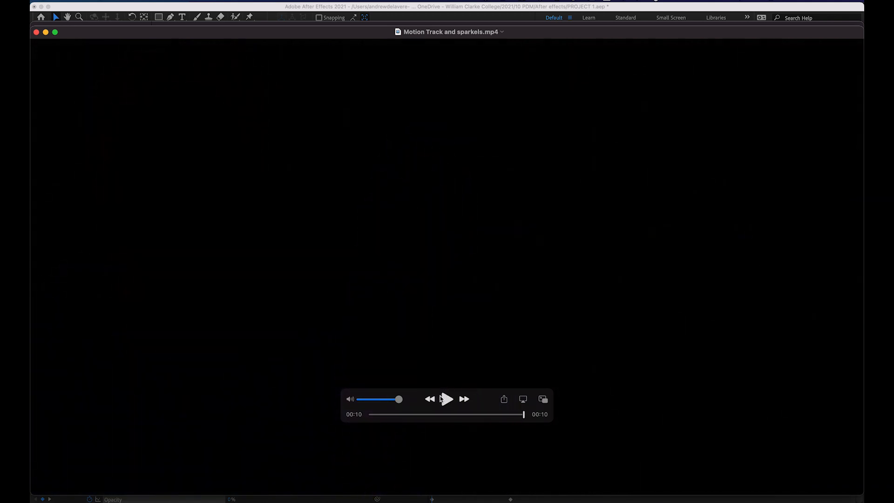
{"action": "left_click", "coordinate": [37, 32]}
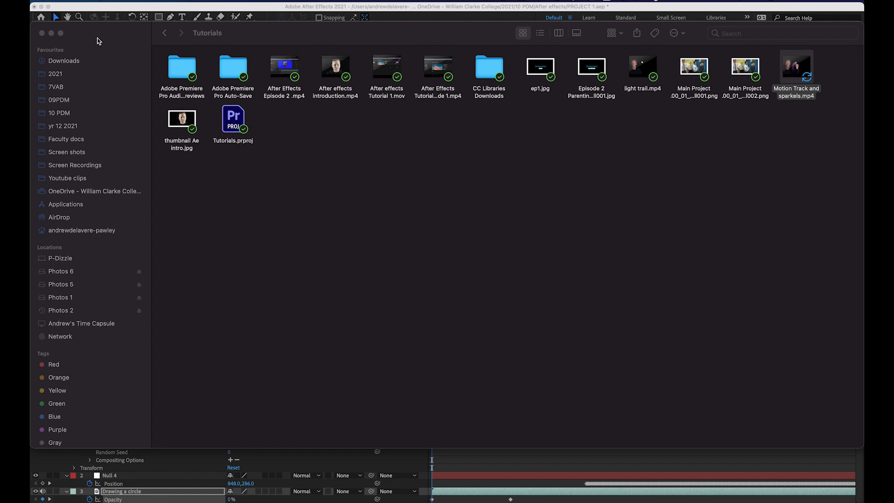
{"action": "left_click", "coordinate": [97, 38]}
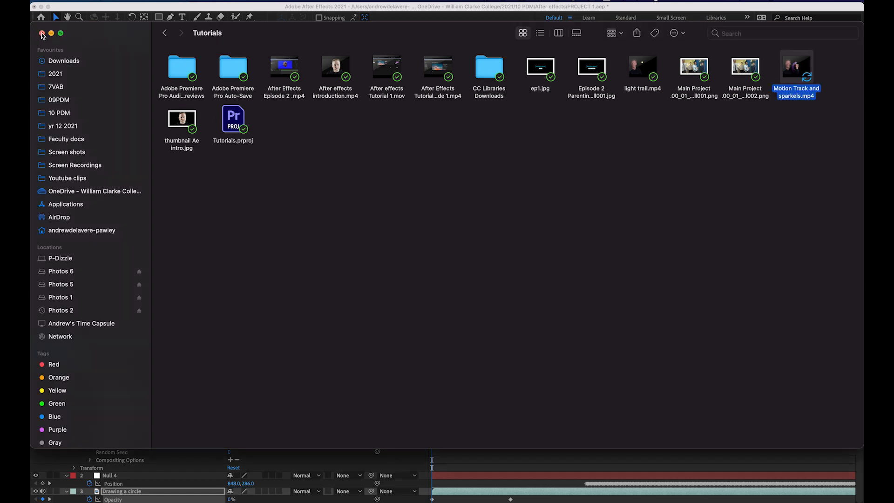
{"action": "left_click", "coordinate": [41, 33]}
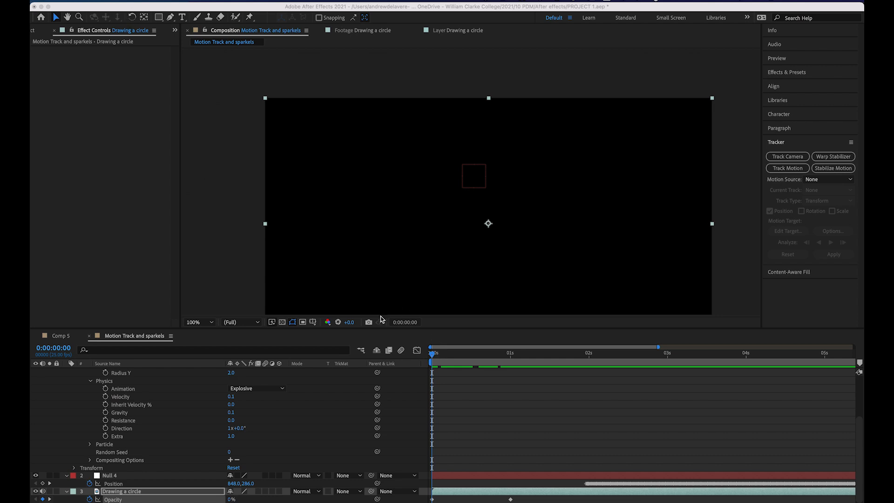
Step: Add the Motion Track and sparkels composition to the Adobe Media Encoder queue again, move the encoder window higher, and close it without encoding
{"action": "left_click", "coordinate": [477, 459]}
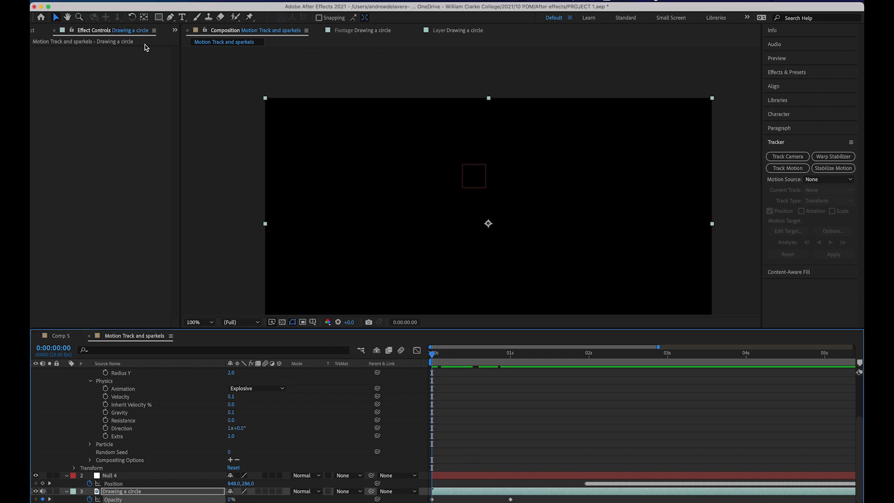
{"action": "left_click", "coordinate": [157, 0]}
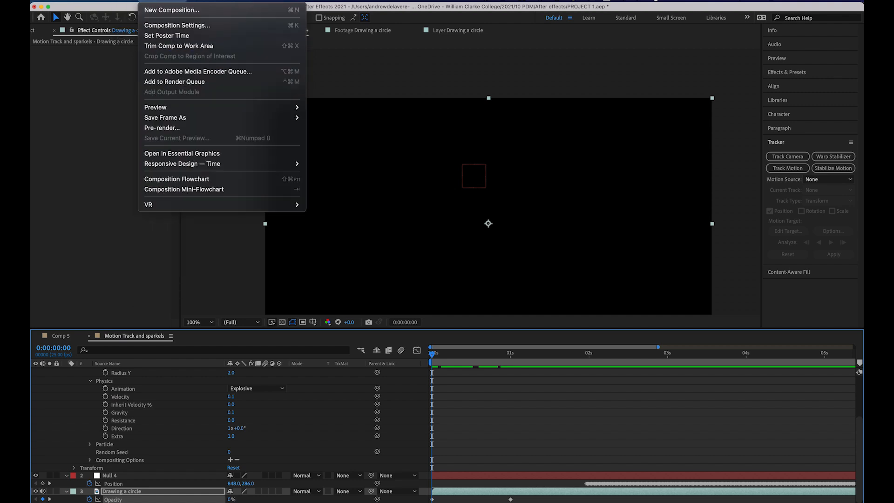
{"action": "left_click", "coordinate": [166, 75]}
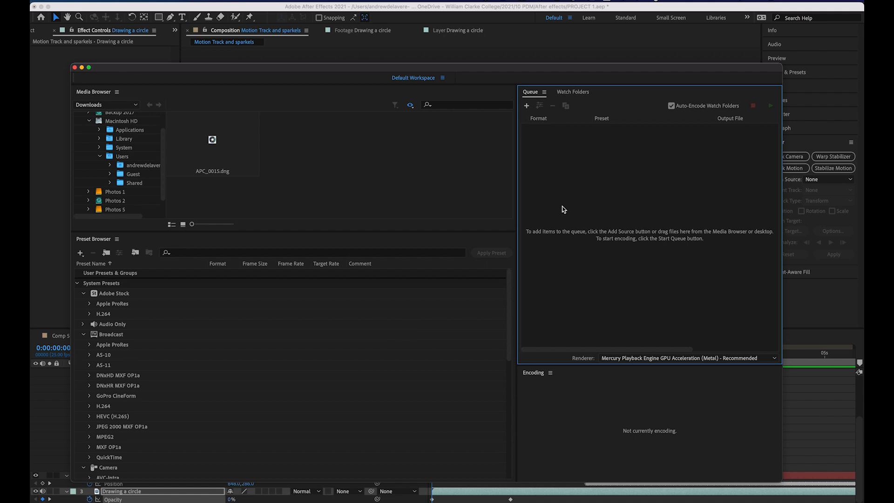
{"action": "left_click_drag", "start_coordinate": [590, 68], "coordinate": [581, 42]}
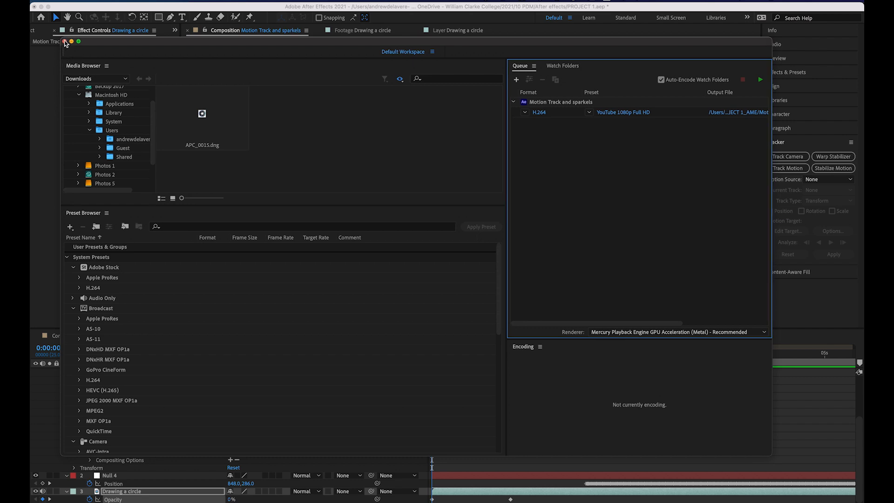
{"action": "left_click", "coordinate": [65, 42]}
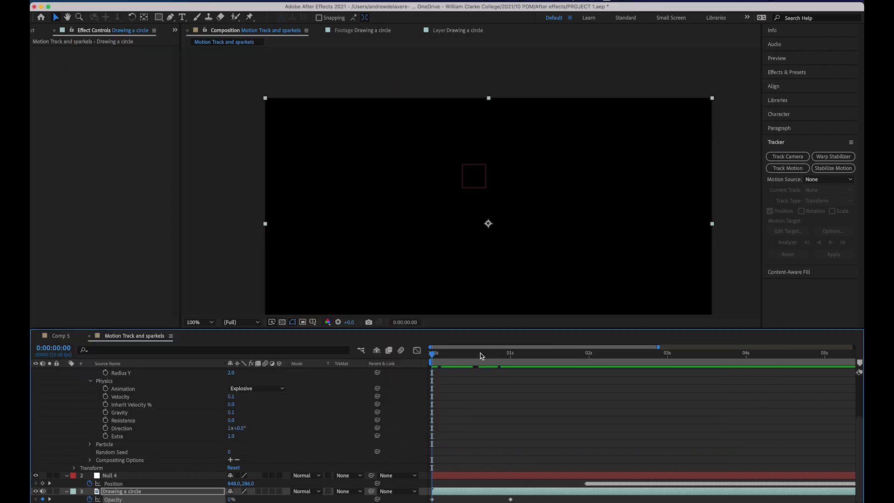